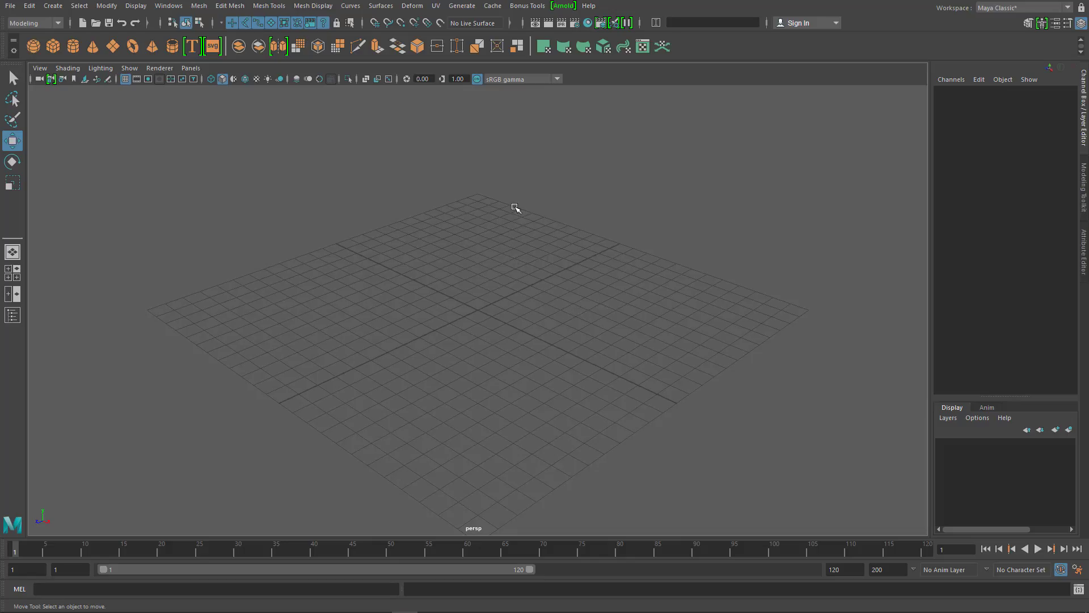
- Create a polygon sphere and frame it, orbiting to see its underside
right_click(520, 236)
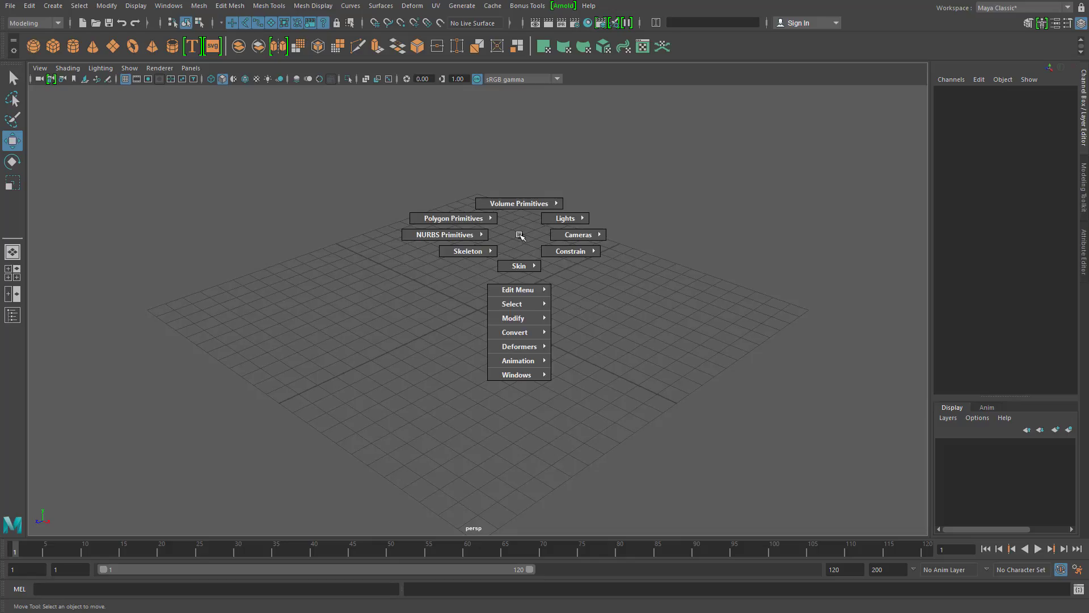
left_click(448, 216)
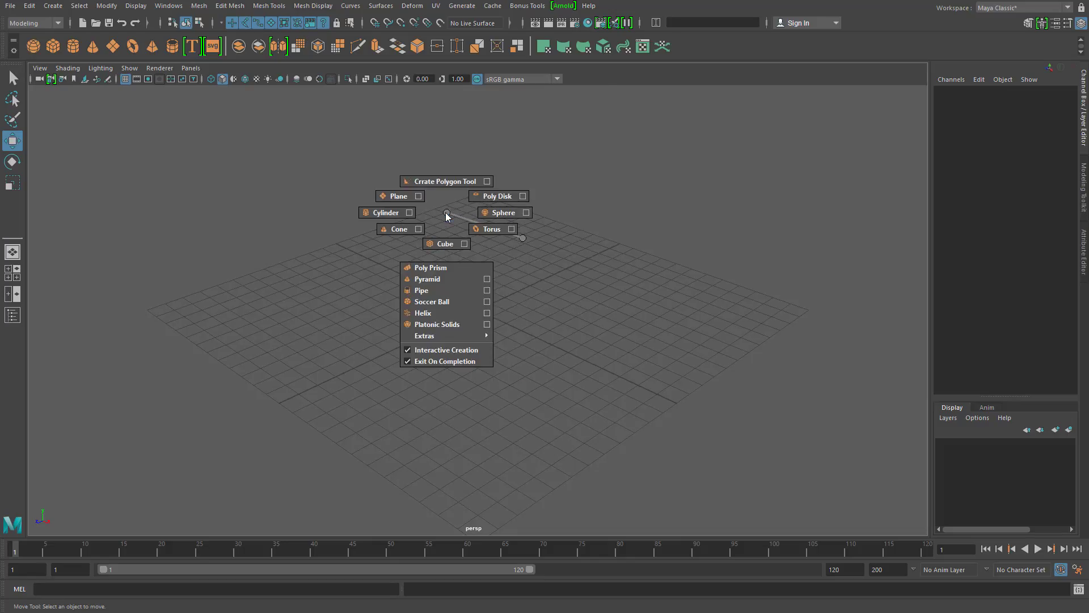
left_click(495, 213)
key("f")
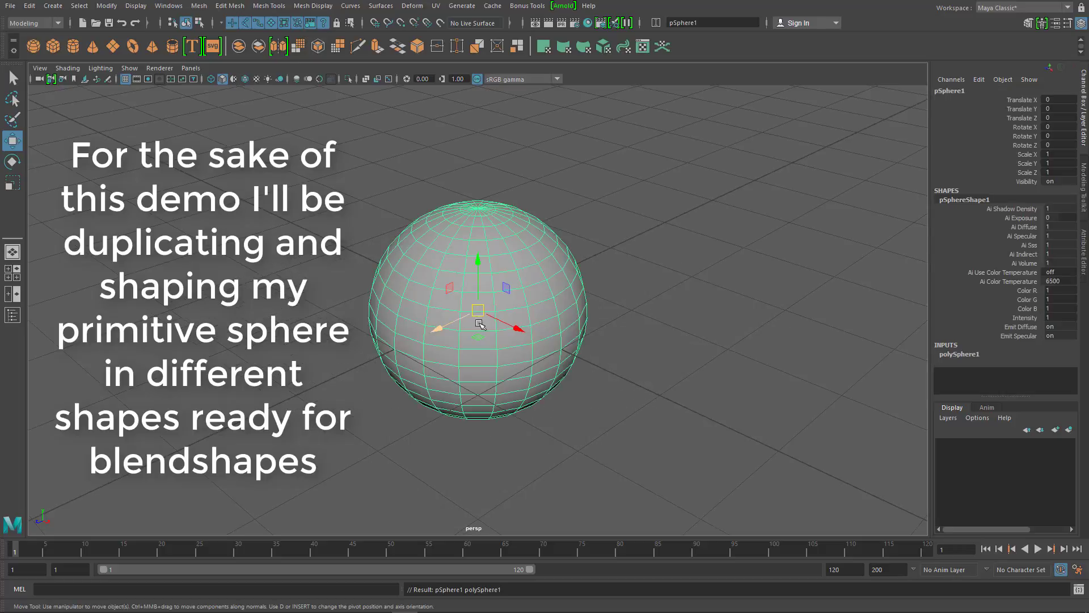
mouse_move(480, 324)
left_mouse_down("alt")
mouse_move(469, 246)
mouse_move(493, 294)
mouse_move(564, 347)
left_mouse_up("alt")
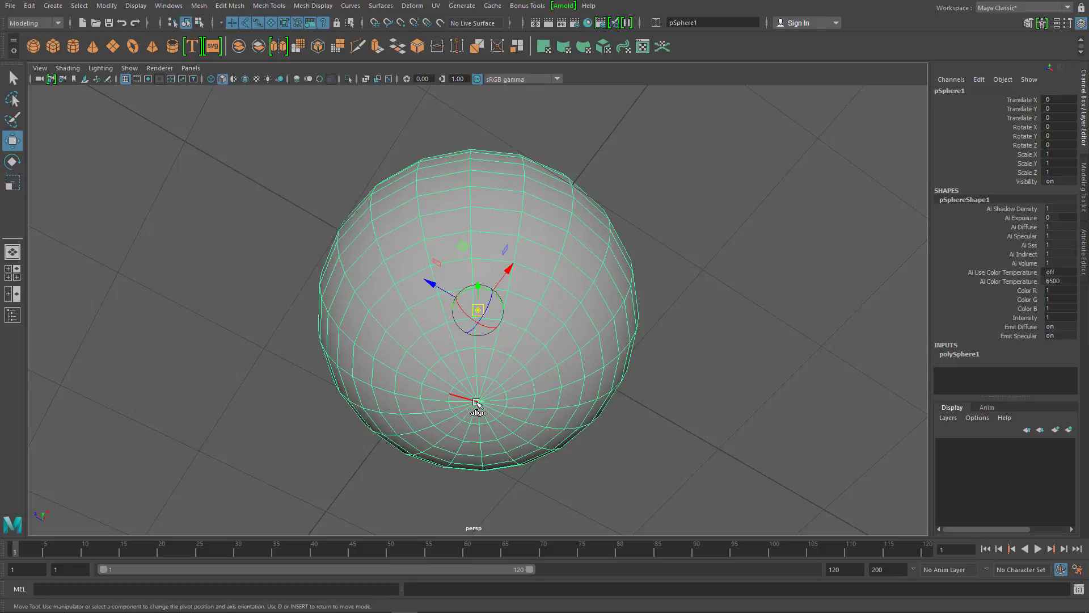
- Snap the sphere's pivot to its bottom pole, freeze transformations, and begin renaming it in the Outliner
left_click(479, 402)
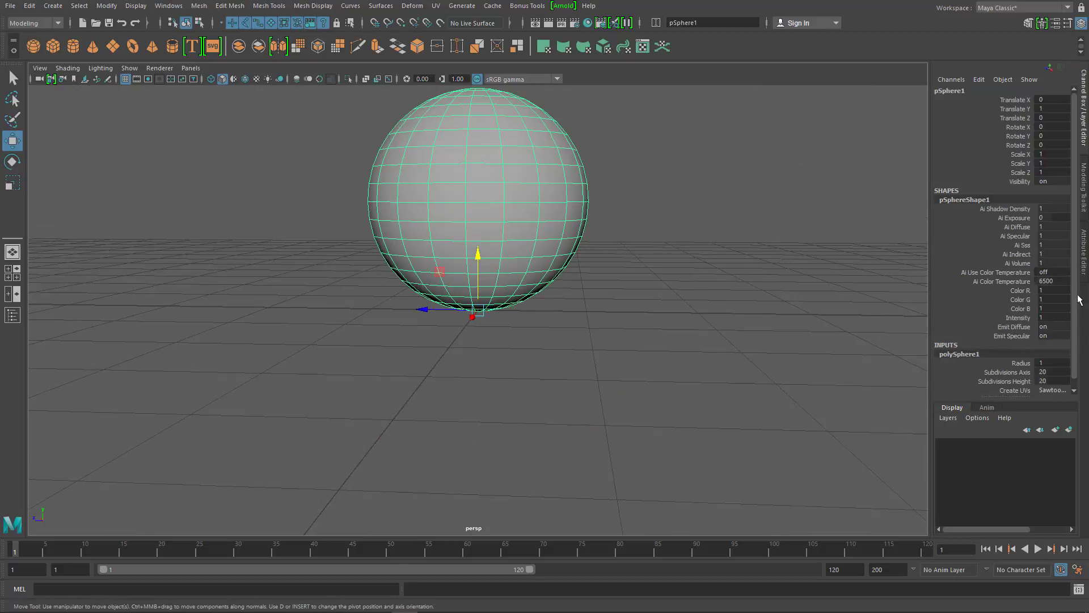
key("space")
left_click(530, 258)
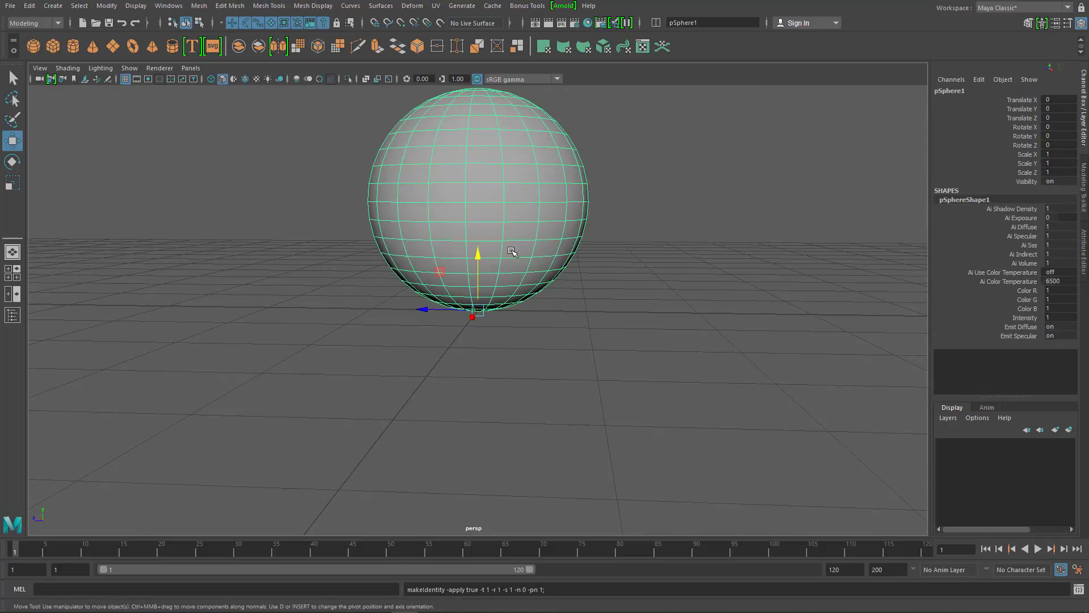
left_click(13, 315)
double_click(68, 148)
- Name the sphere 'Ball', then duplicate it beside Ball along X and begin renaming the copy Plate
type("Ball")
key("Return")
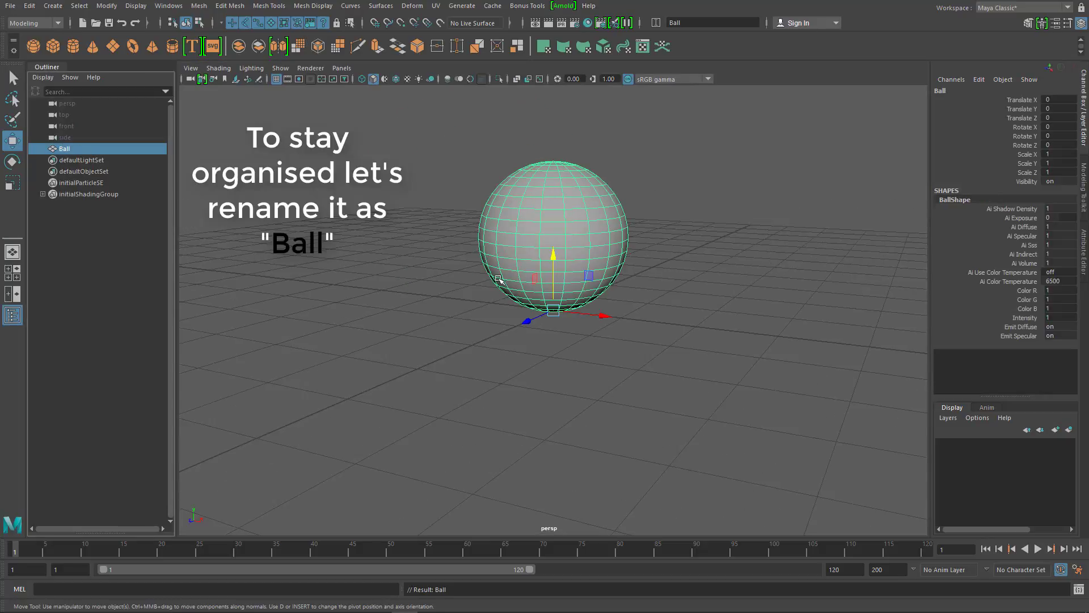
key("ctrl+d")
left_click_drag(536, 350, 670, 350)
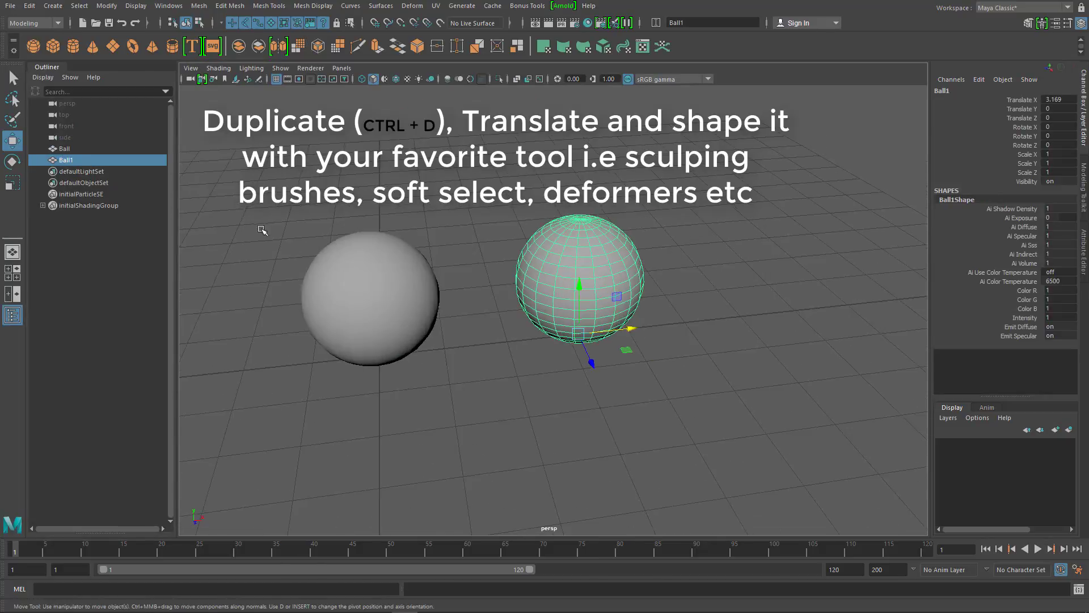
double_click(68, 160)
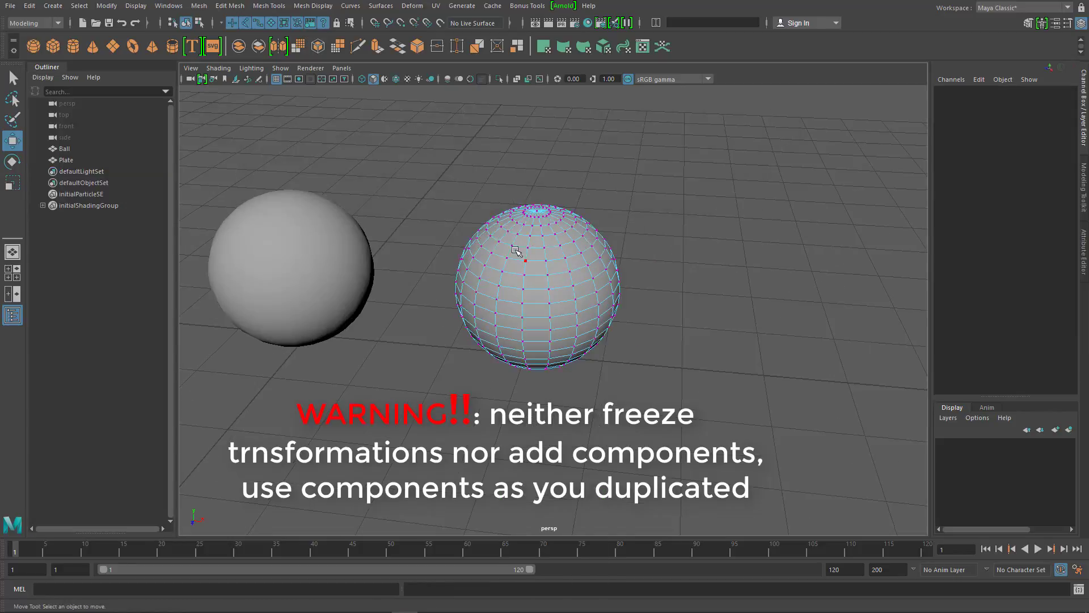
- Squash the duplicate flat into a plate from a pivot at its bottom
right_click(548, 193)
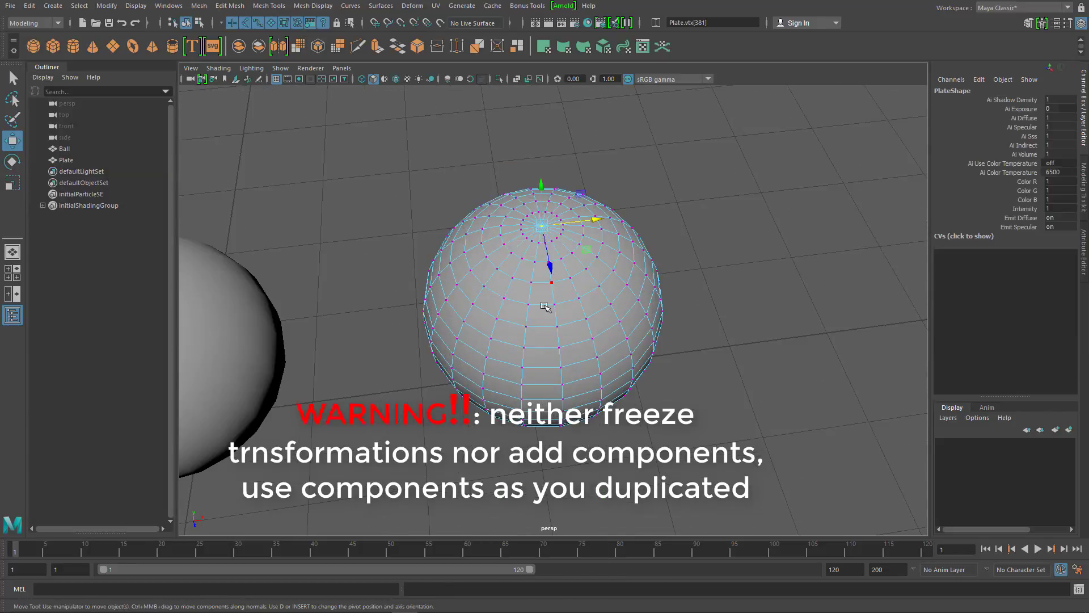
left_click(509, 324)
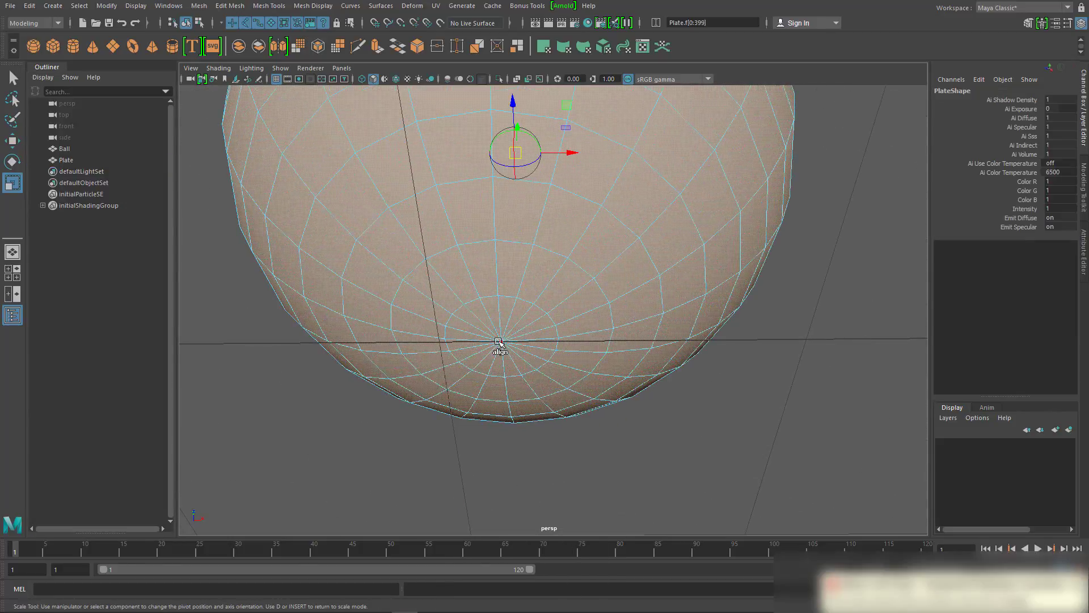
right_click_drag(559, 274, 601, 255)
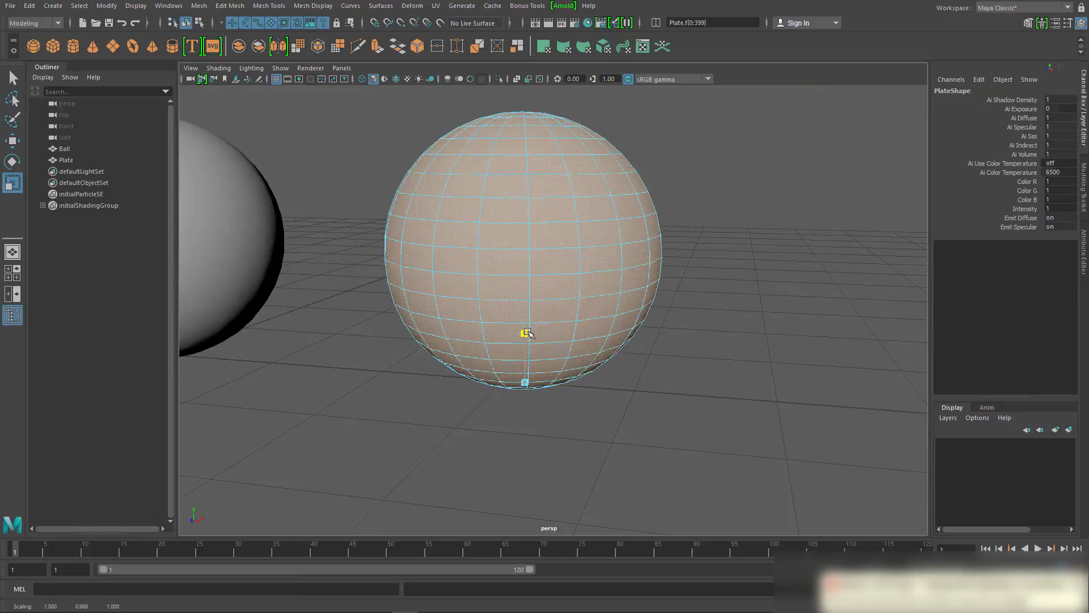
left_click_drag(522, 306, 528, 376)
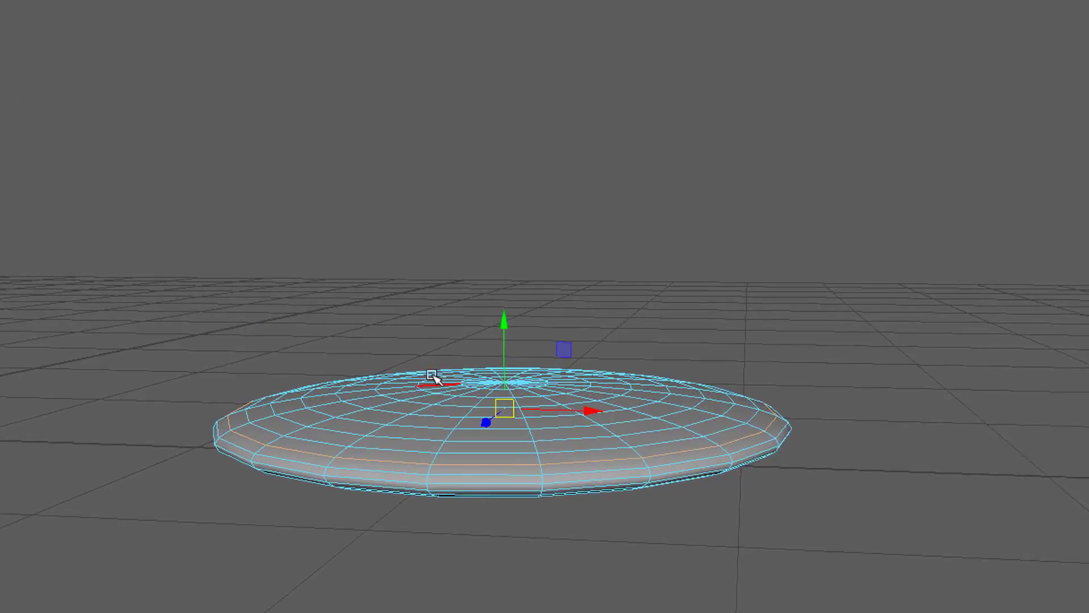
- Push the plate's centre down with a small soft-selection falloff to form a shallow bowl
left_click_drag(471, 391, 462, 440)
mouse_move(448, 488)
left_mouse_down()
mouse_move(384, 464)
mouse_move(417, 418)
left_mouse_up()
mouse_move(502, 329)
left_mouse_down()
mouse_move(481, 275)
mouse_move(389, 376)
mouse_move(400, 387)
left_mouse_up()
key("r")
left_click_drag(484, 363, 508, 246, "alt")
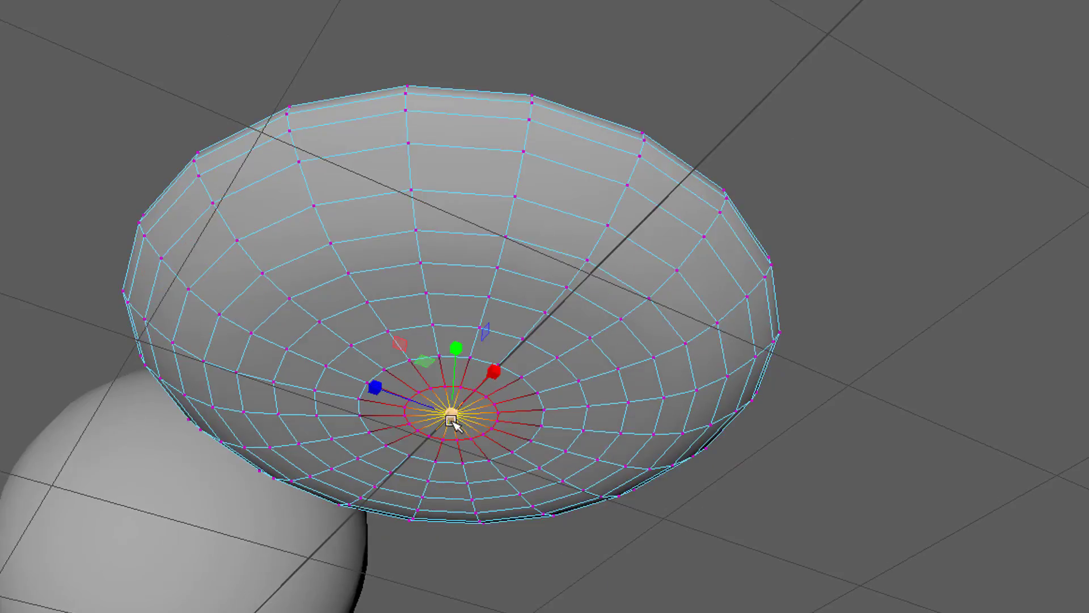
left_click_drag(486, 420, 458, 352, "alt")
left_click_drag(536, 450, 566, 396, "alt")
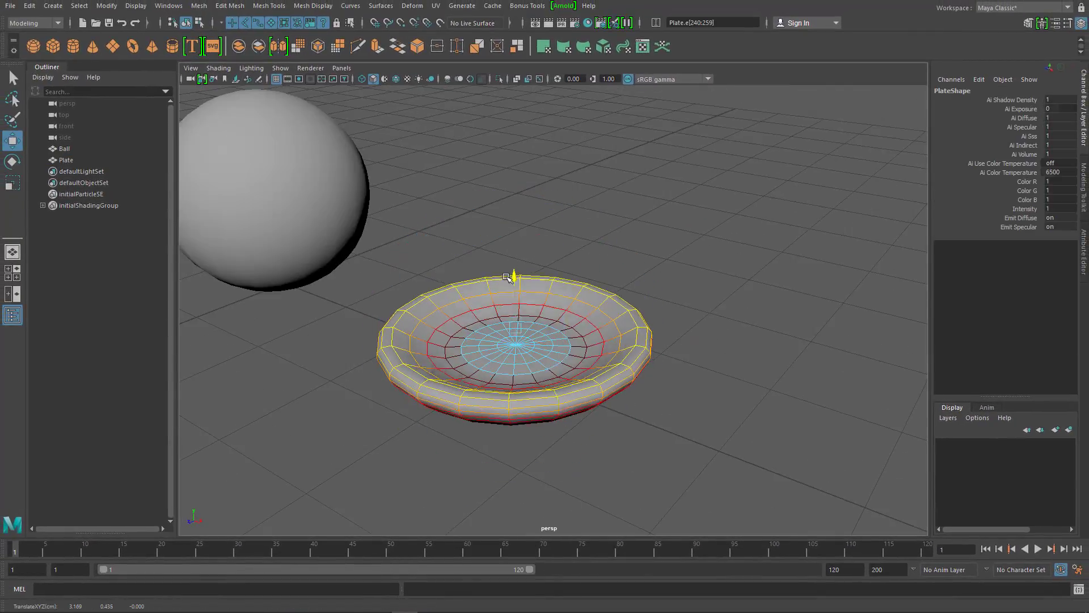
left_click_drag(506, 343, 523, 217, "alt")
right_click_drag(523, 218, 555, 220)
- Duplicate Ball, move the copy right of the Plate, and name it 'Oval'
left_click_drag(428, 316, 360, 305, "alt")
left_click(361, 305)
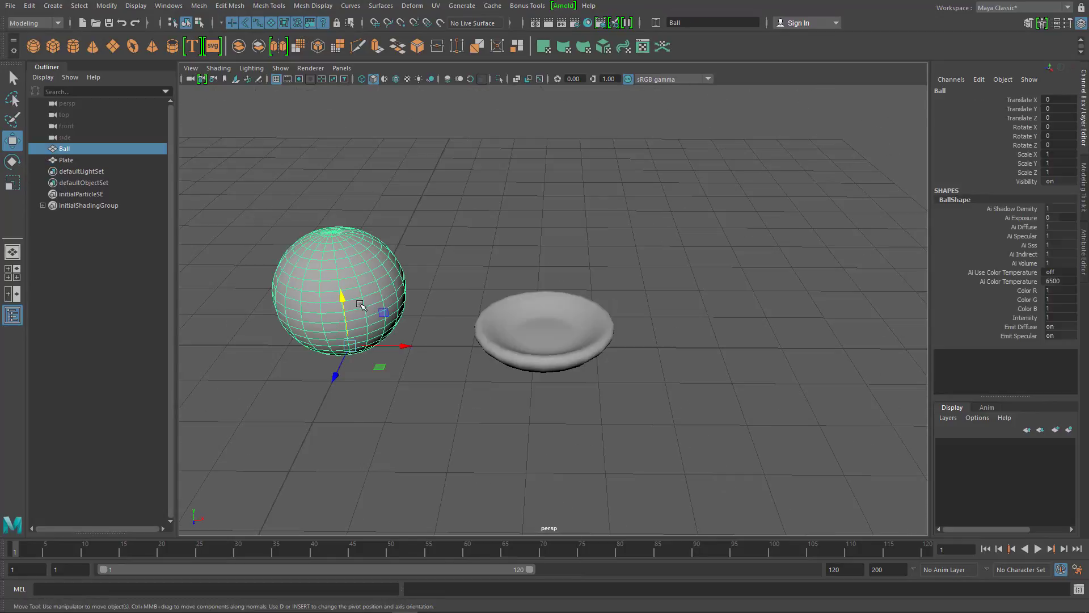
left_click_drag(402, 348, 778, 348)
key("s")
double_click(87, 173)
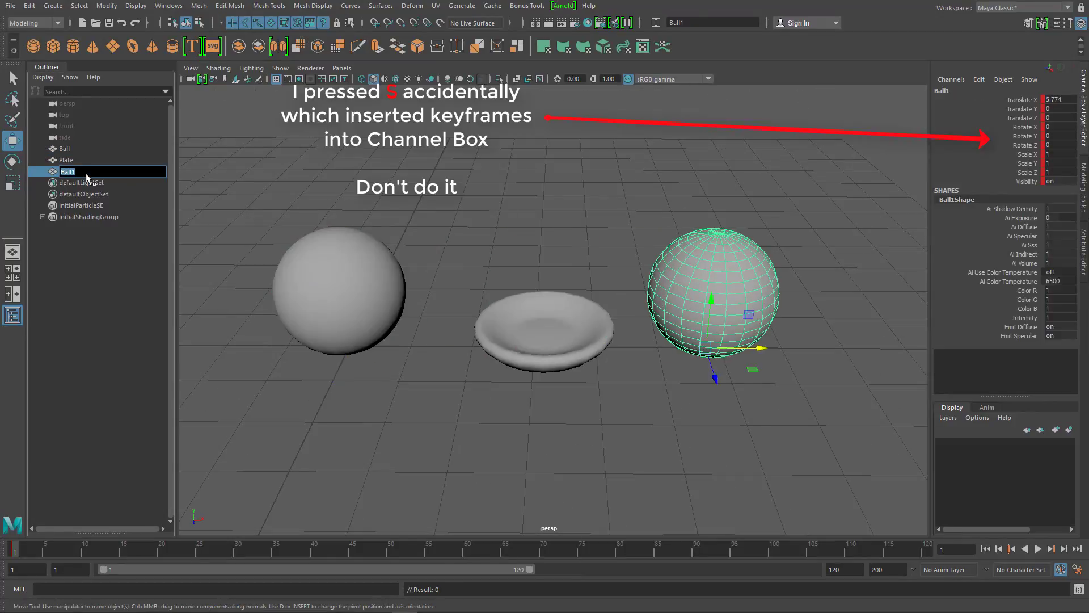
type("Oval")
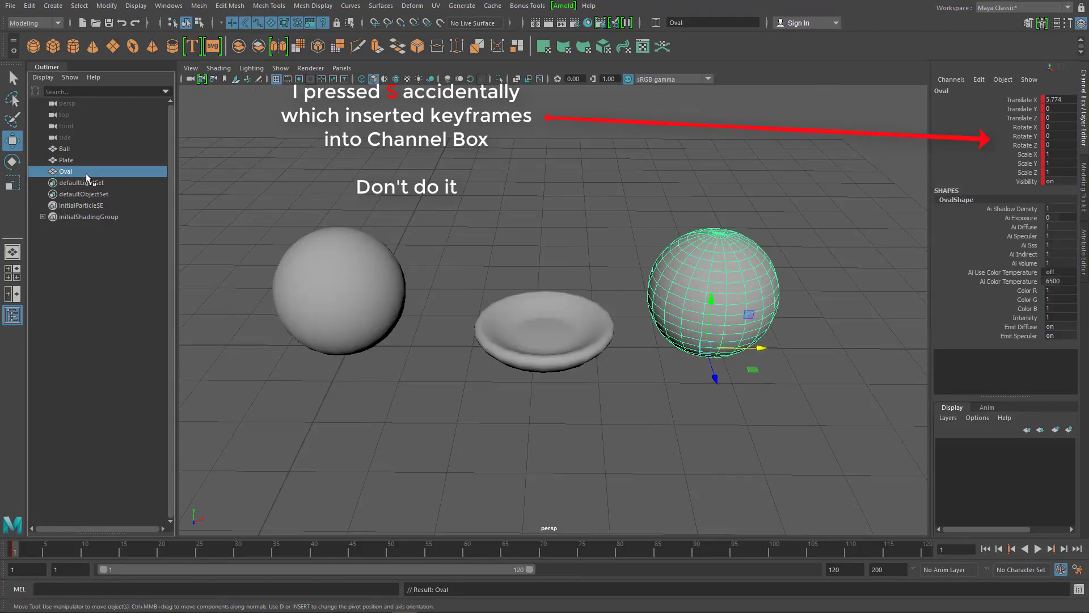
key("Return")
- Stretch Oval vertically from a pivot at its base into a tall egg shape
mouse_move(635, 267)
left_mouse_down("alt")
mouse_move(589, 268)
mouse_move(635, 259)
mouse_move(759, 316)
mouse_move(590, 250)
mouse_move(586, 379)
left_mouse_up("alt")
key("ctrl+F11")
key("r")
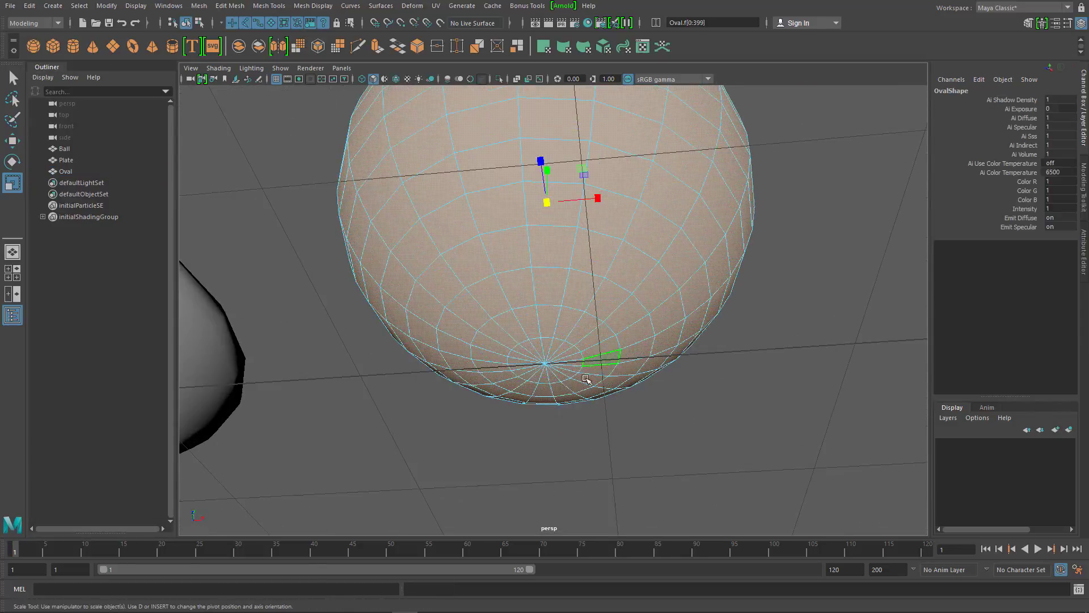
right_click_drag(545, 293, 542, 318)
scroll(461, 250, "down", 5)
mouse_move(462, 251)
left_mouse_down("alt")
mouse_move(545, 375)
mouse_move(518, 282)
mouse_move(591, 312)
mouse_move(519, 270)
mouse_move(608, 174)
mouse_move(559, 274)
mouse_move(235, 300)
left_mouse_up("alt")
key("d")
left_click(607, 174)
- Duplicate Ball to the right and scale two edge loops inward into grooves
left_click(236, 301)
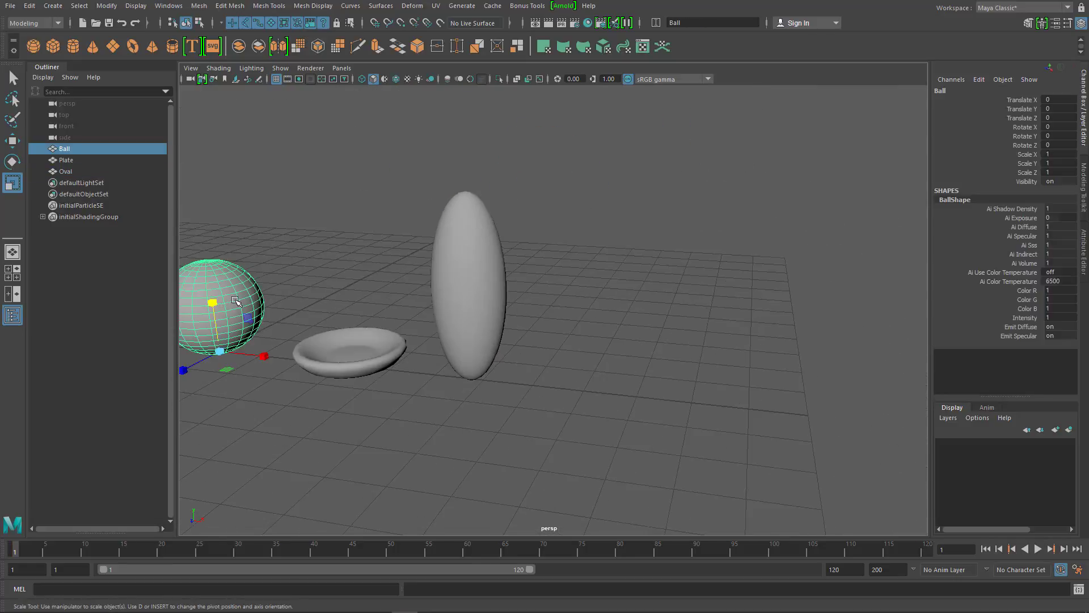
left_click_drag(265, 359, 624, 397)
key("f")
right_click_drag(586, 355, 545, 302)
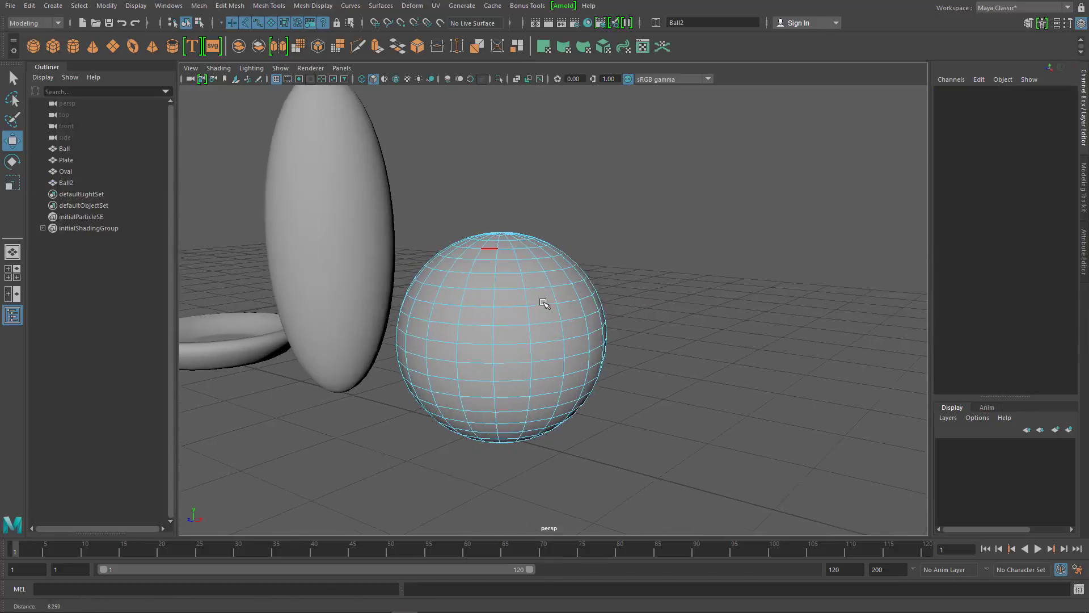
double_click(538, 290)
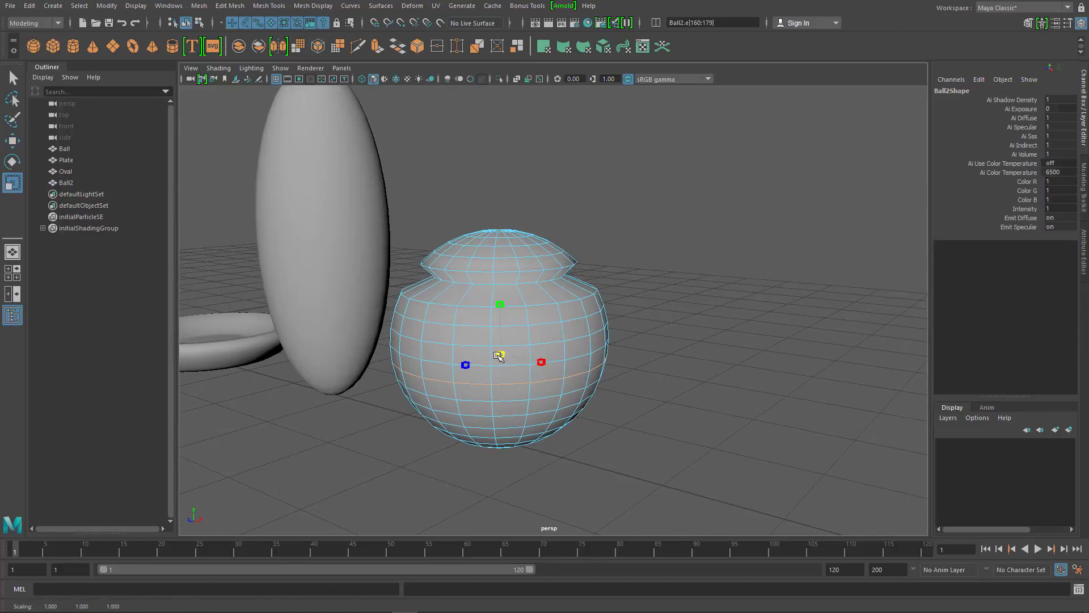
mouse_move(499, 355)
left_mouse_down()
mouse_move(470, 358)
mouse_move(568, 318)
mouse_move(624, 364)
left_mouse_up()
right_click_drag(624, 363, 661, 378, "alt")
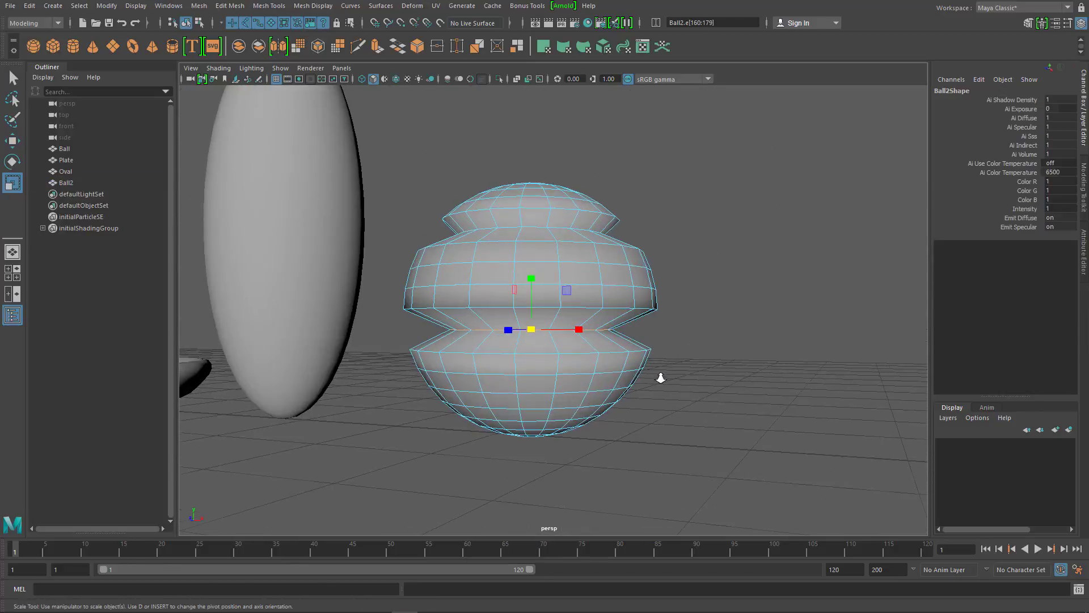
- Push the duplicate's top vertex down to dent its top
scroll(482, 311, "down", 3)
left_click_drag(482, 311, 618, 370, "alt")
key("F9")
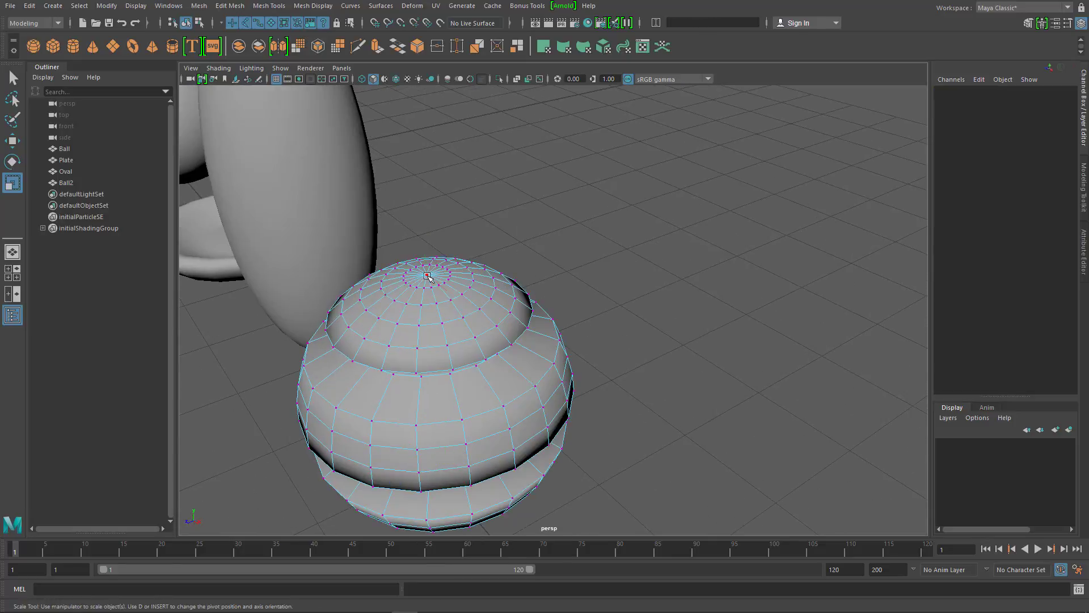
left_click(427, 274)
key("w")
mouse_move(421, 227)
left_mouse_down()
mouse_move(422, 249)
mouse_move(550, 306)
mouse_move(511, 227)
left_mouse_up()
left_click(549, 307)
mouse_move(511, 227)
right_mouse_down()
mouse_move(644, 289)
mouse_move(479, 294)
right_mouse_up()
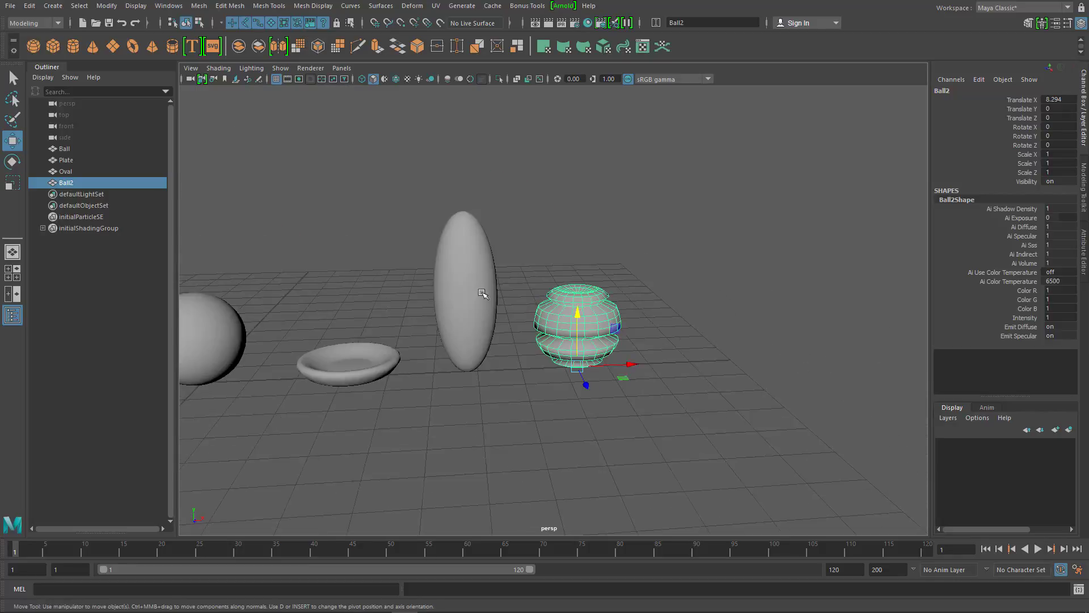
- Rename the grooved duplicate 'Metal' and deselect it
double_click(78, 184)
type("Metal")
left_click(526, 341)
- Select Plate, Oval, Metal and Ball, then create a blend shape with default options on Ball
scroll(467, 340, "down", 2)
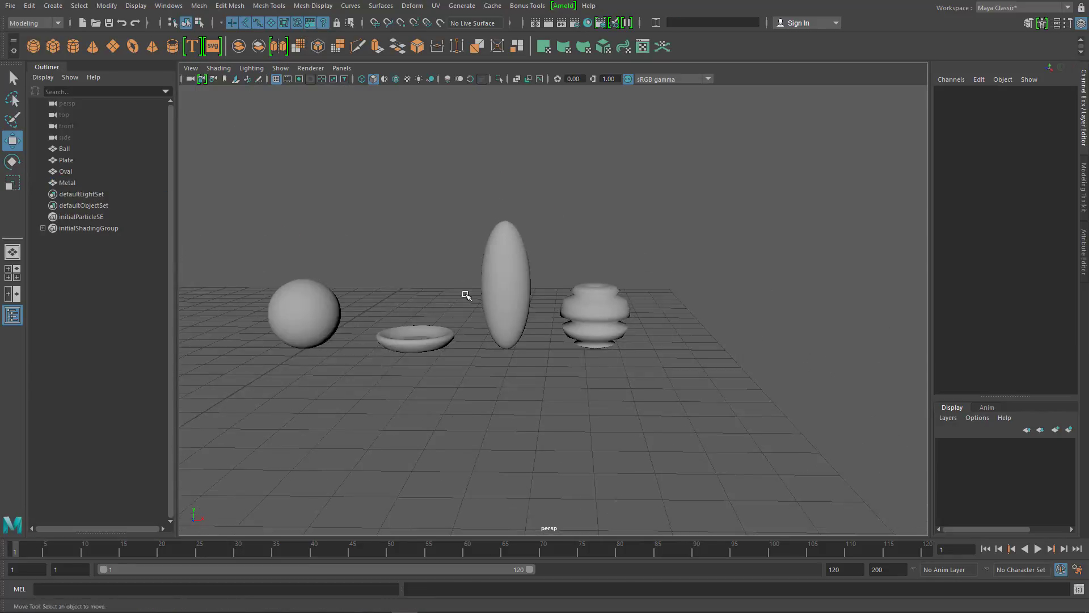
left_click(462, 327)
key("q")
left_click_drag(475, 328, 459, 353)
left_click(349, 304, "shift")
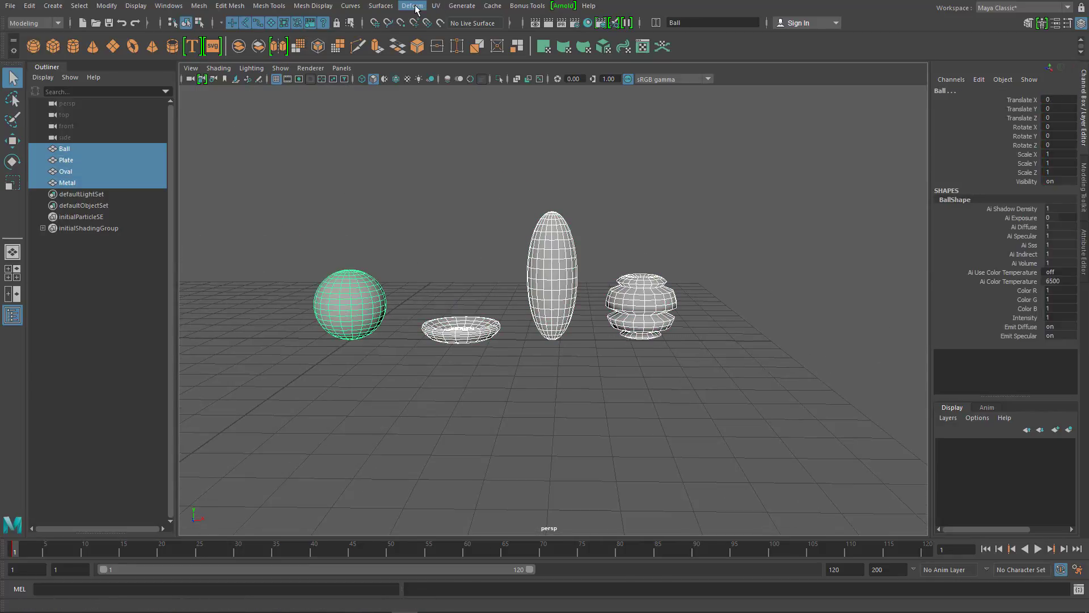
left_click(416, 9)
left_click(536, 35)
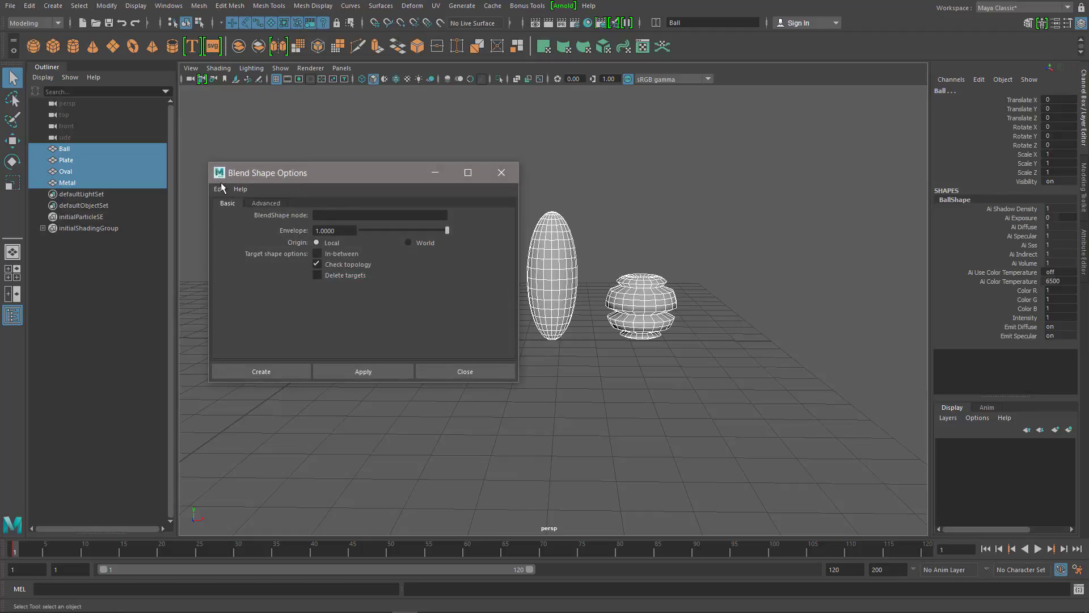
left_click(245, 211)
left_click(257, 375)
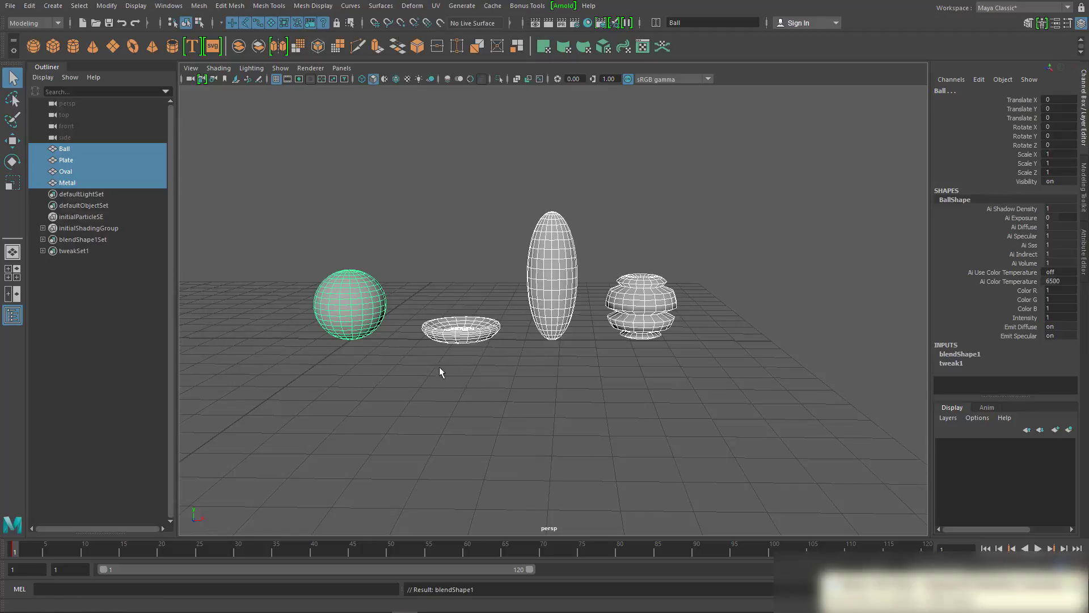
- In the Shape Editor, rename blendShape1 to Ball1_Shapes
left_click(168, 6)
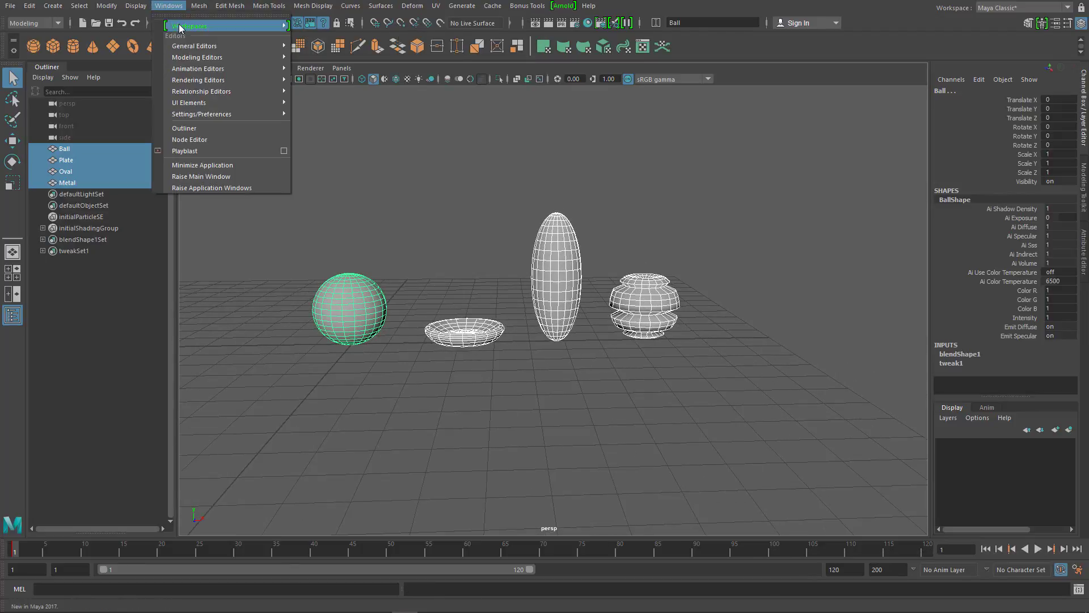
mouse_move(198, 68)
left_click(320, 158)
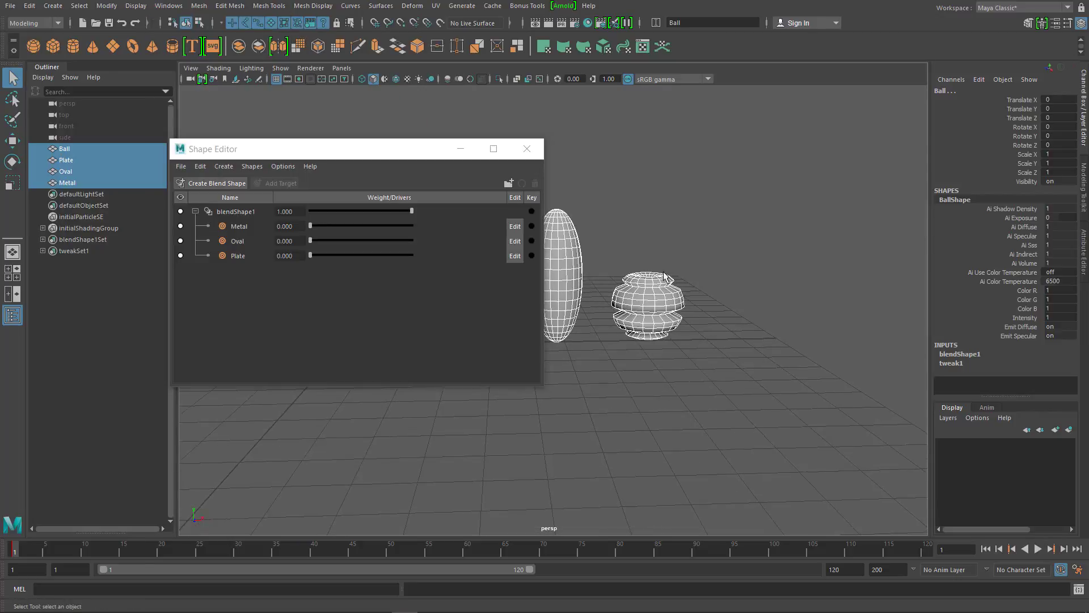
double_click(244, 213)
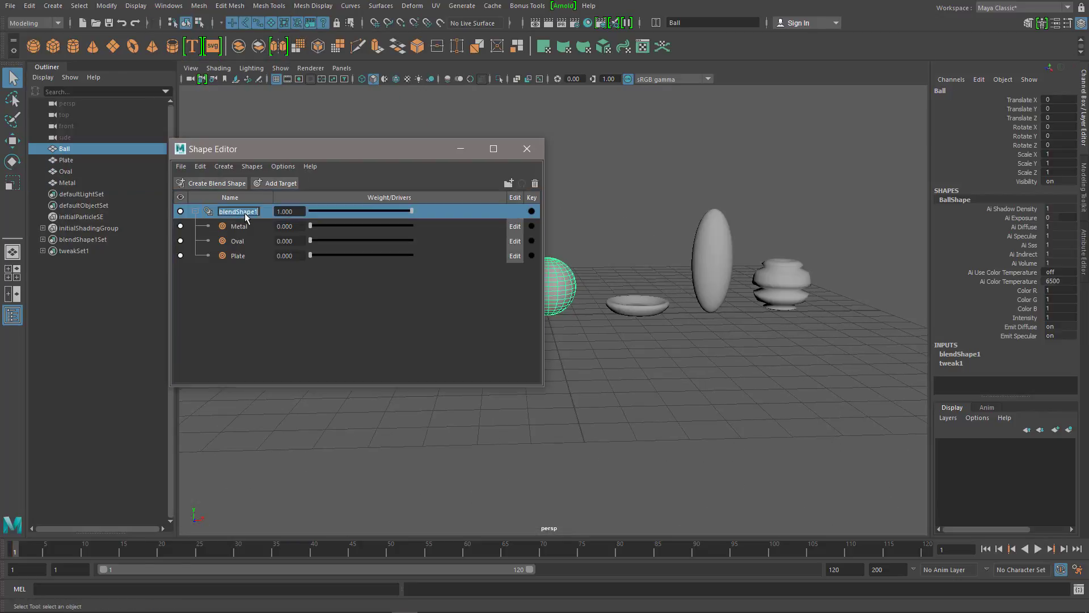
left_click_drag(317, 149, 295, 183)
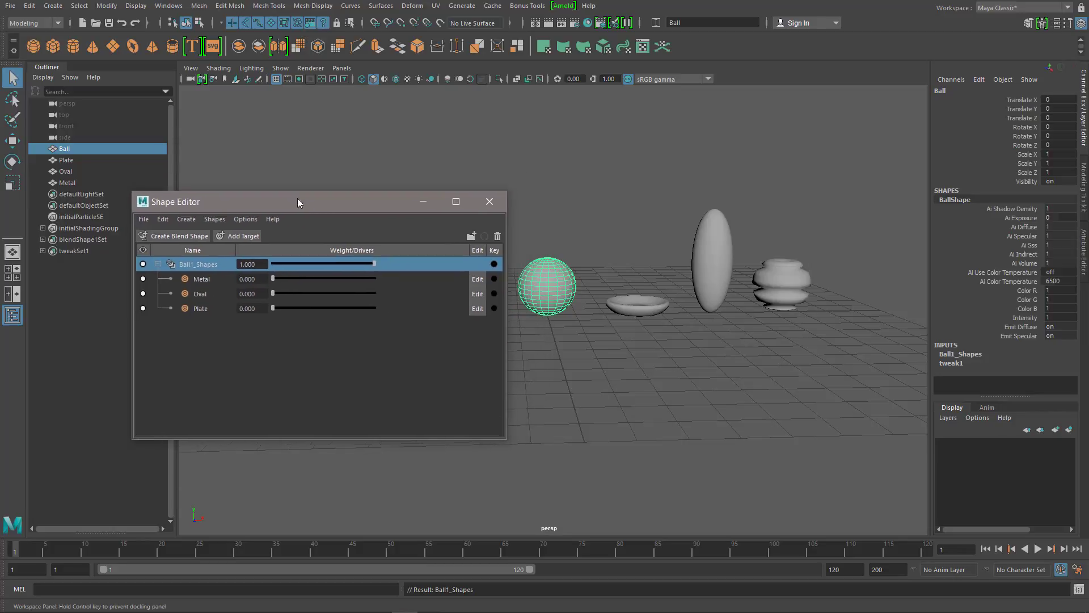
- Hide the Plate, Oval and Metal target meshes
middle_click_drag(614, 274, 663, 261, "alt")
left_click_drag(681, 182, 900, 316)
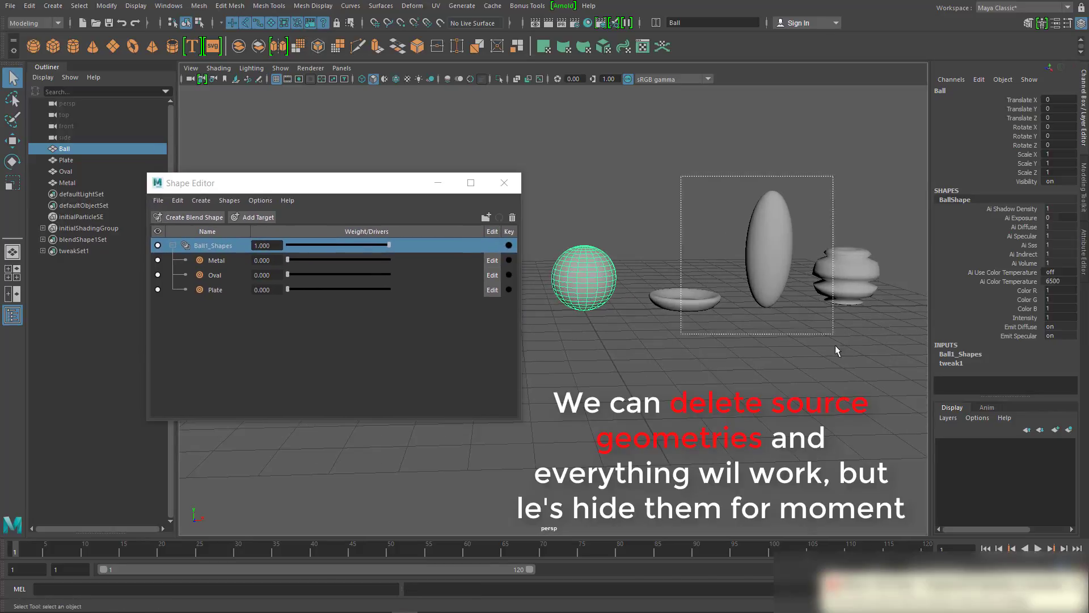
type("0")
key("Return")
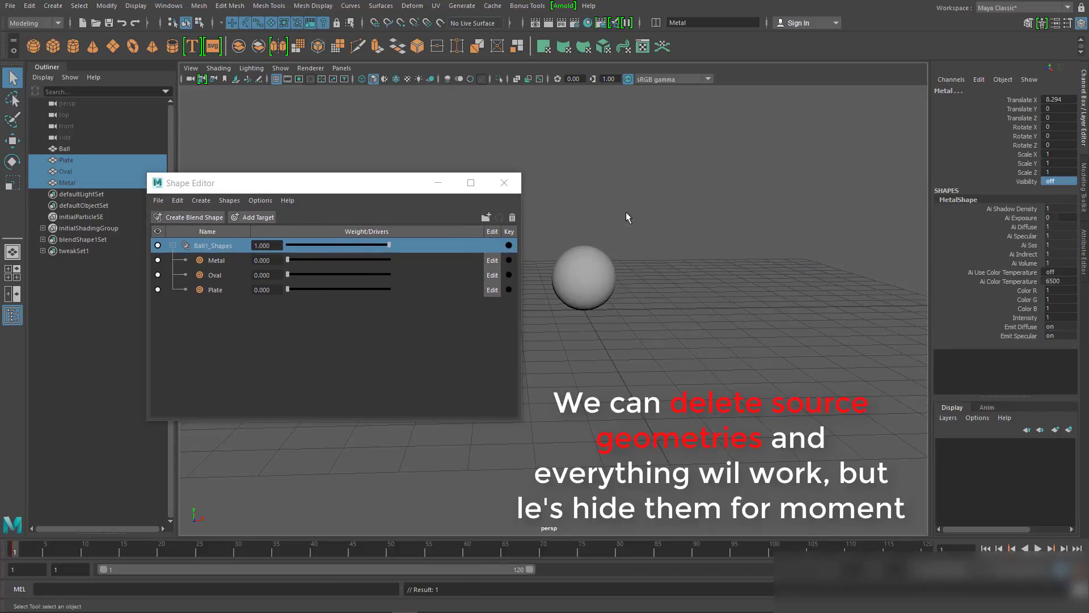
left_click(584, 278)
scroll(683, 301, "up", 3)
left_click(668, 184)
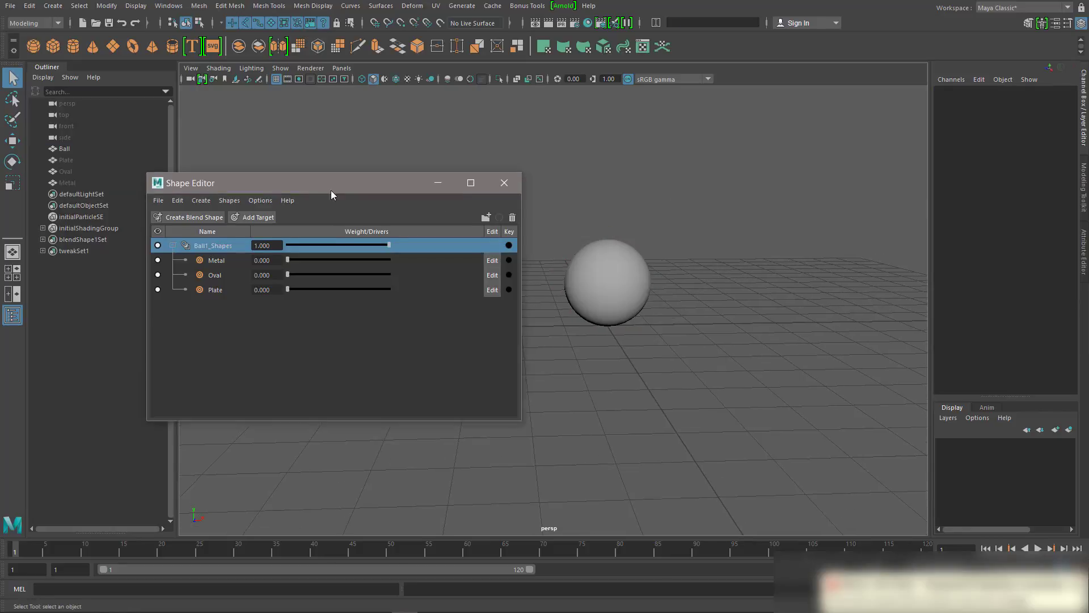
- Frame the Ball and drag the Oval slider to morph it fully into the egg shape
left_click_drag(331, 189, 360, 242)
scroll(794, 381, "up", 4)
middle_click_drag(794, 382, 698, 298, "alt")
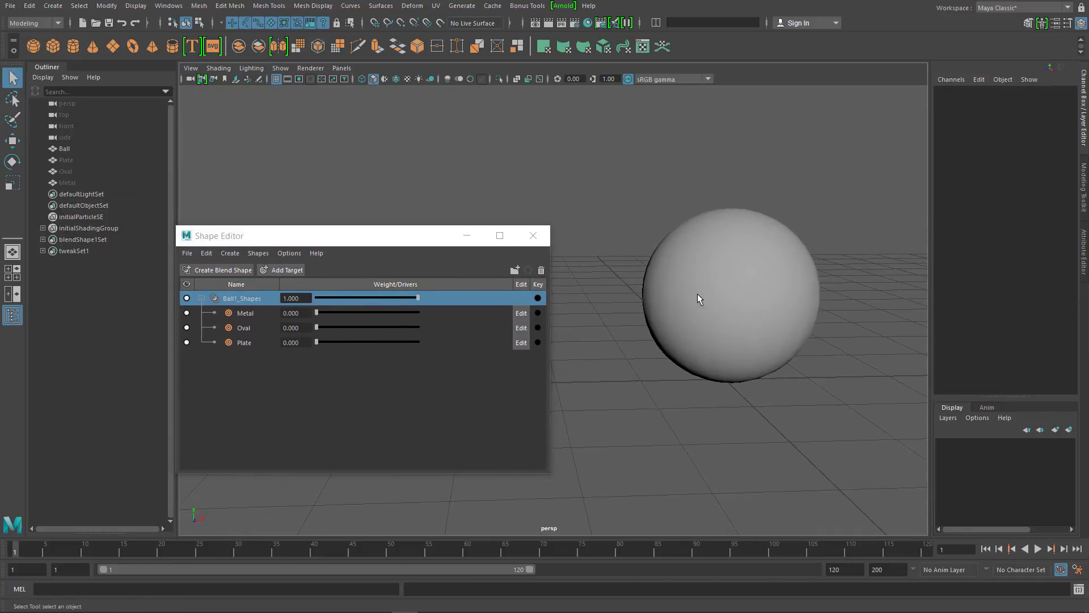
scroll(651, 202, "up", 2)
middle_click_drag(606, 308, 780, 342, "alt")
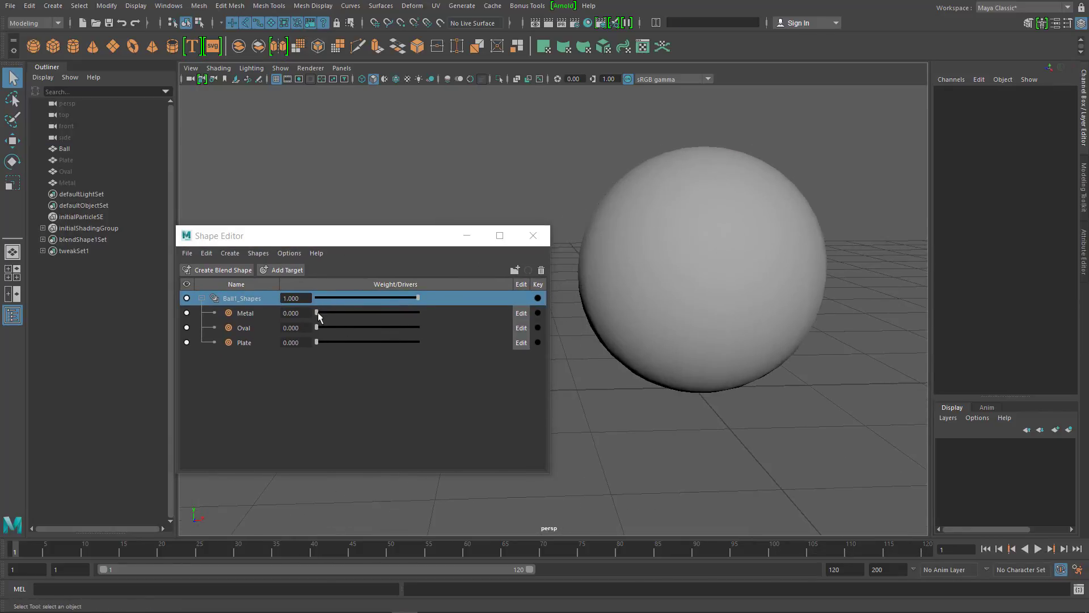
mouse_move(317, 312)
left_mouse_down()
mouse_move(395, 312)
mouse_move(368, 331)
mouse_move(318, 328)
mouse_move(448, 336)
mouse_move(315, 351)
mouse_move(470, 345)
mouse_move(267, 367)
left_mouse_up()
scroll(735, 311, "down", 3)
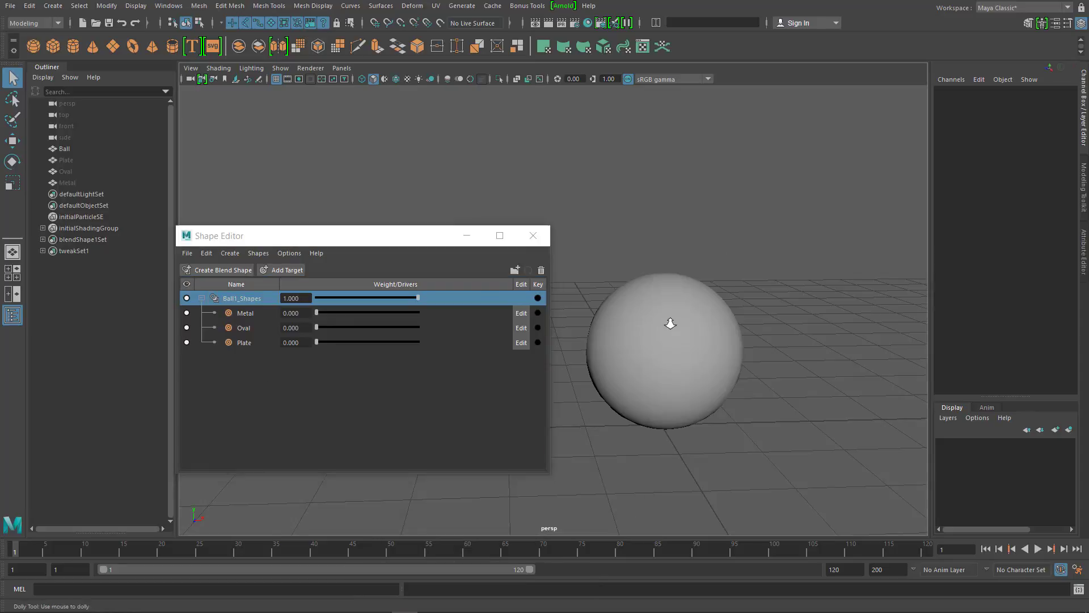
- Select Ball and duplicate it to create Ball2
left_click_drag(382, 236, 307, 287)
left_click_drag(591, 333, 719, 289, "alt")
left_click(720, 291)
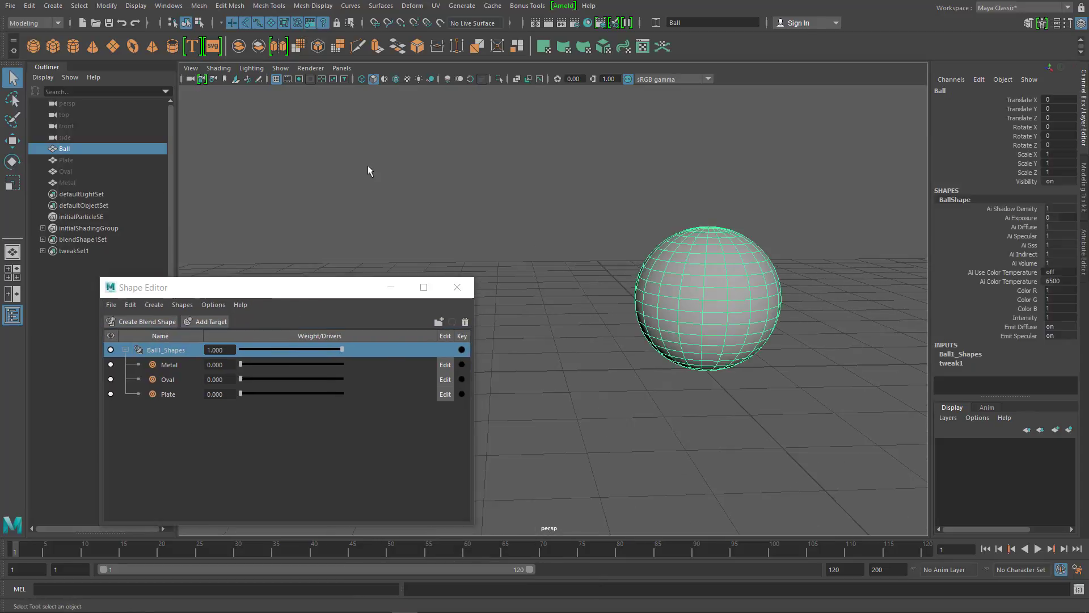
left_click_drag(646, 307, 673, 291, "alt")
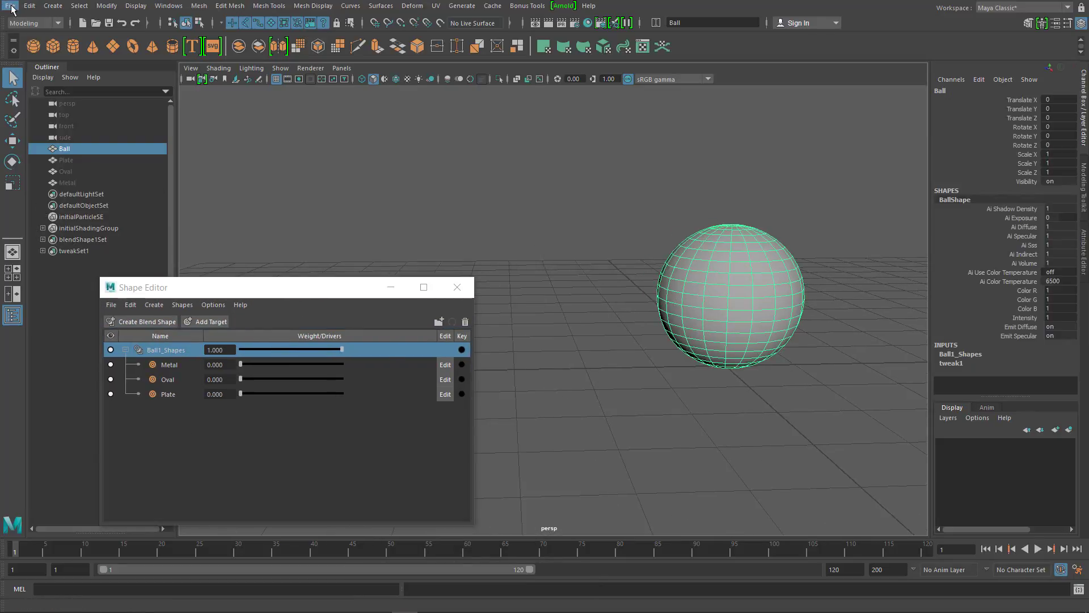
left_click(30, 6)
left_click(102, 172)
- Delete the plain duplicate Ball2 and reselect the original Ball
left_click_drag(732, 309, 591, 310)
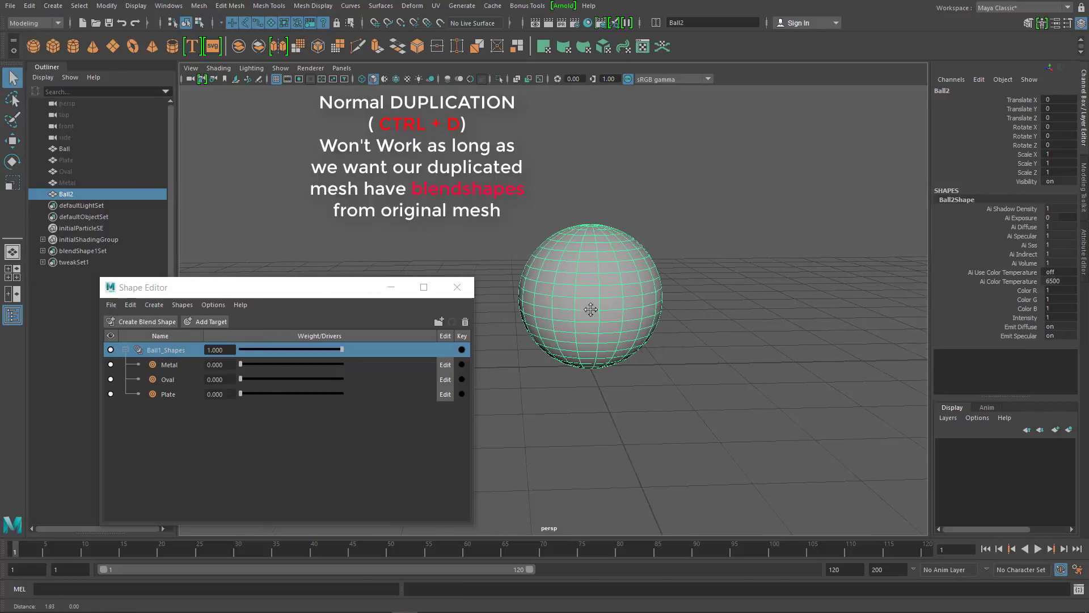
left_click_drag(645, 364, 783, 362)
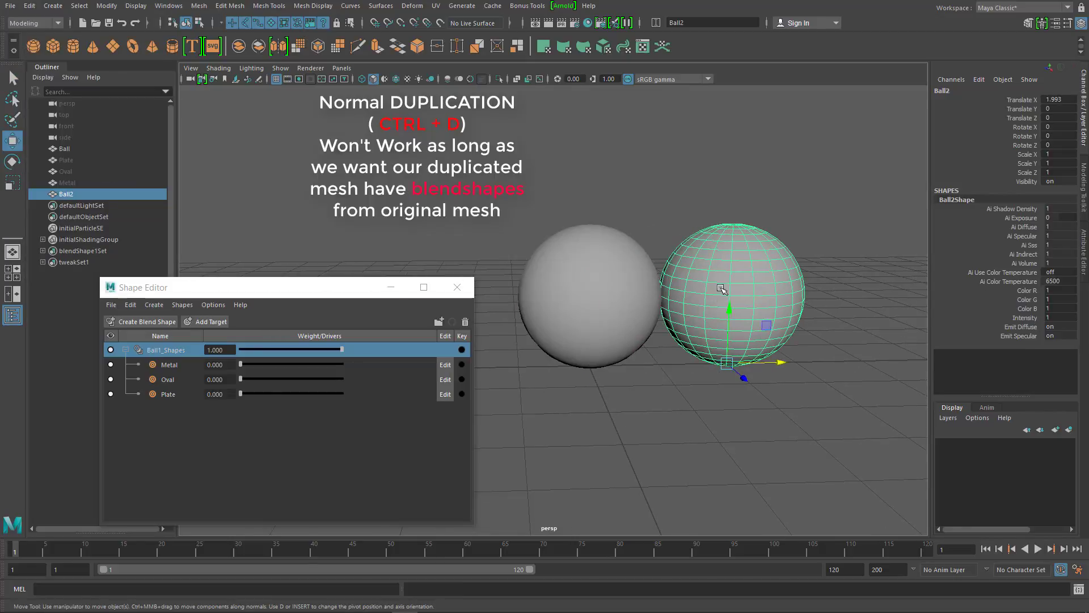
key("Delete")
left_click(64, 149)
- Duplicate Special Ball with reset settings, Duplicate input graph on, and 2 copies
left_click(30, 6)
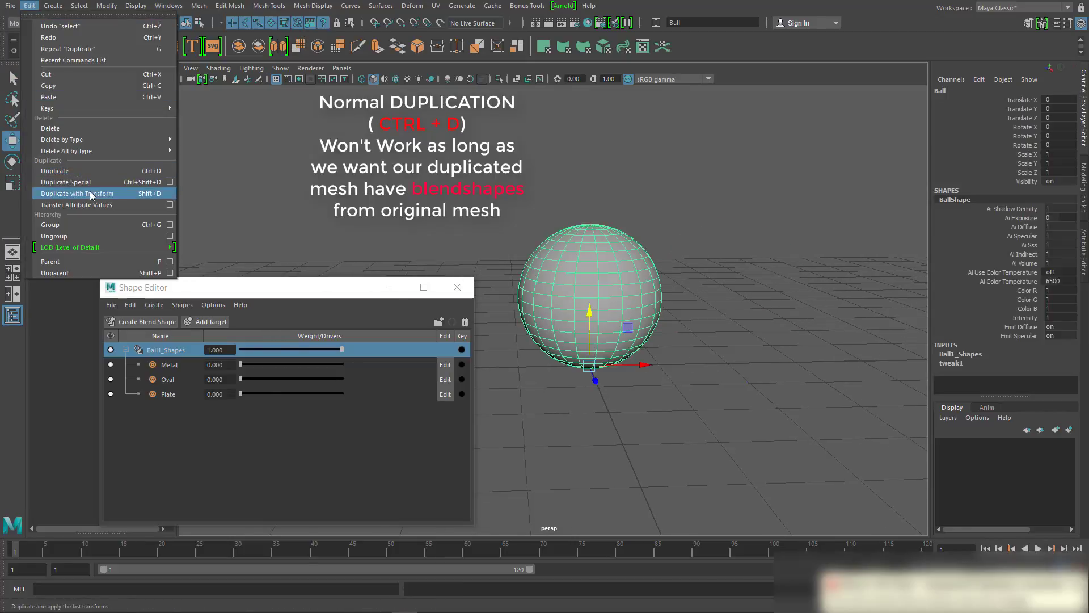
left_click(170, 182)
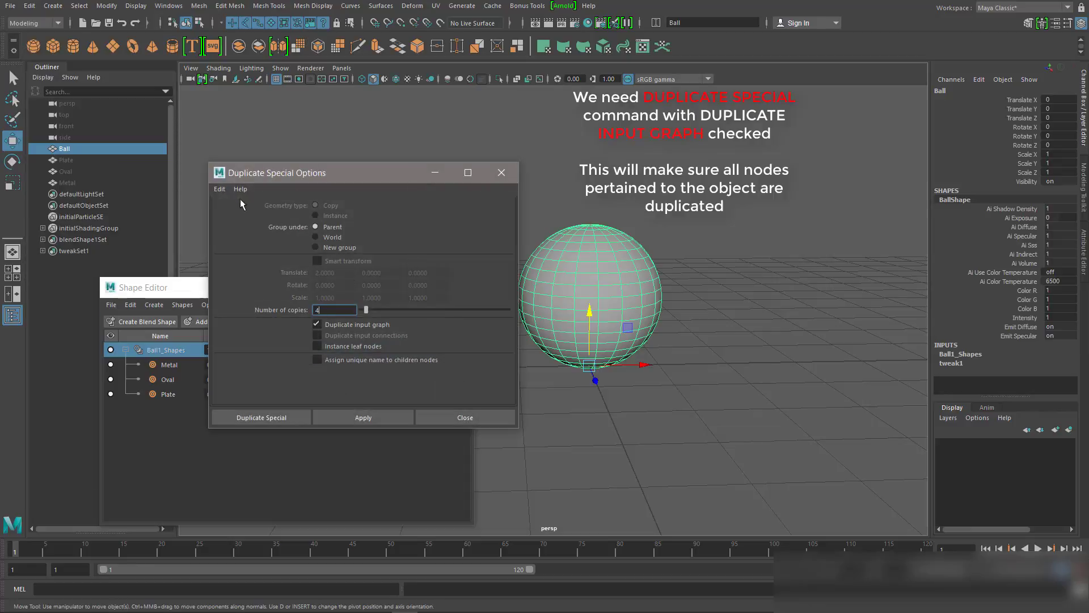
left_click(231, 212)
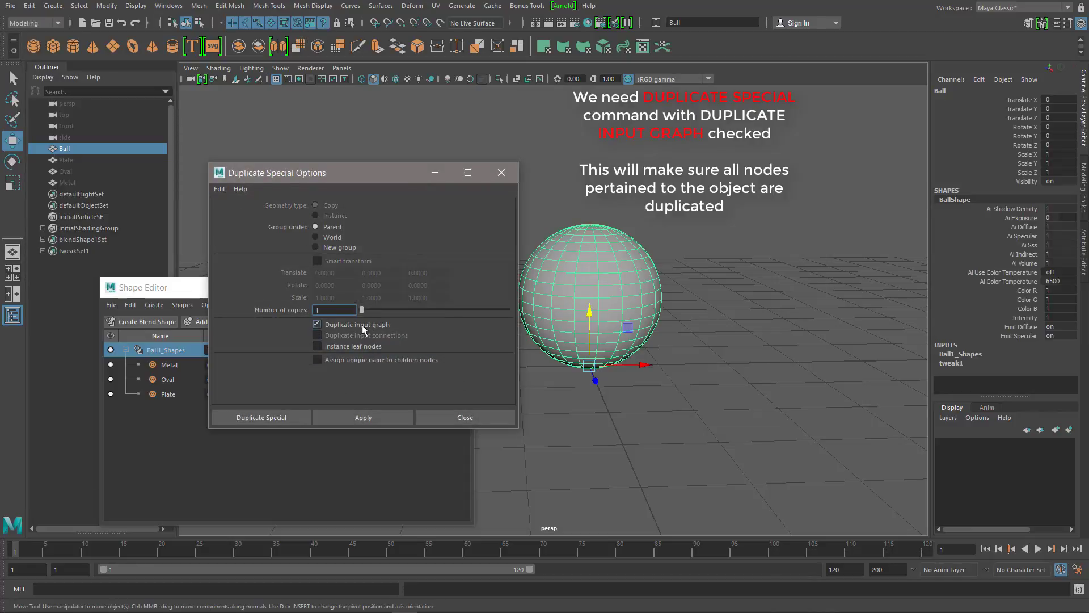
left_click(362, 324)
type("2")
key("Return")
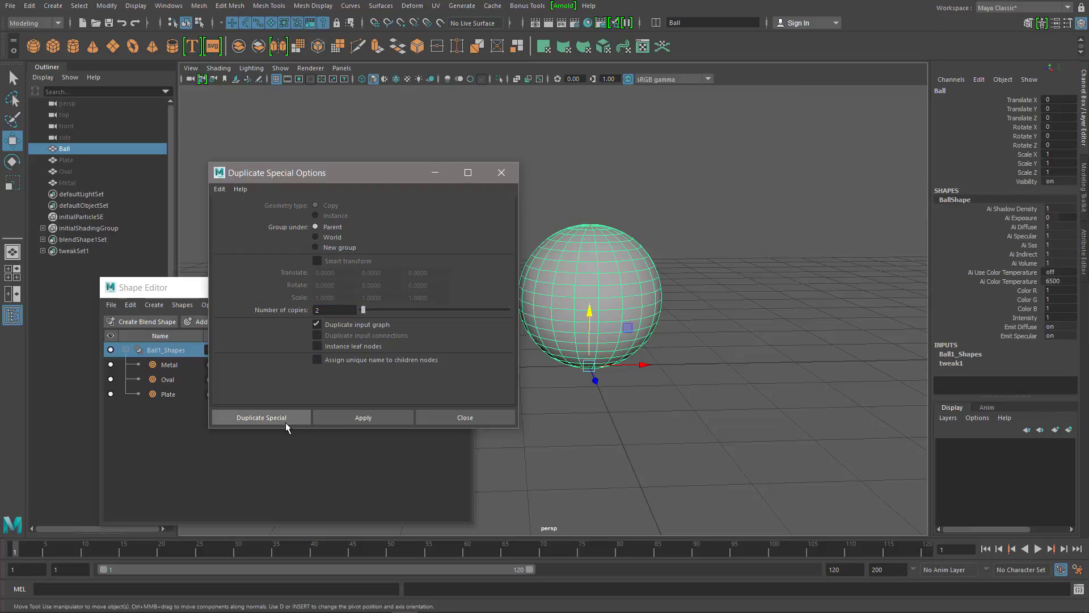
left_click(267, 417)
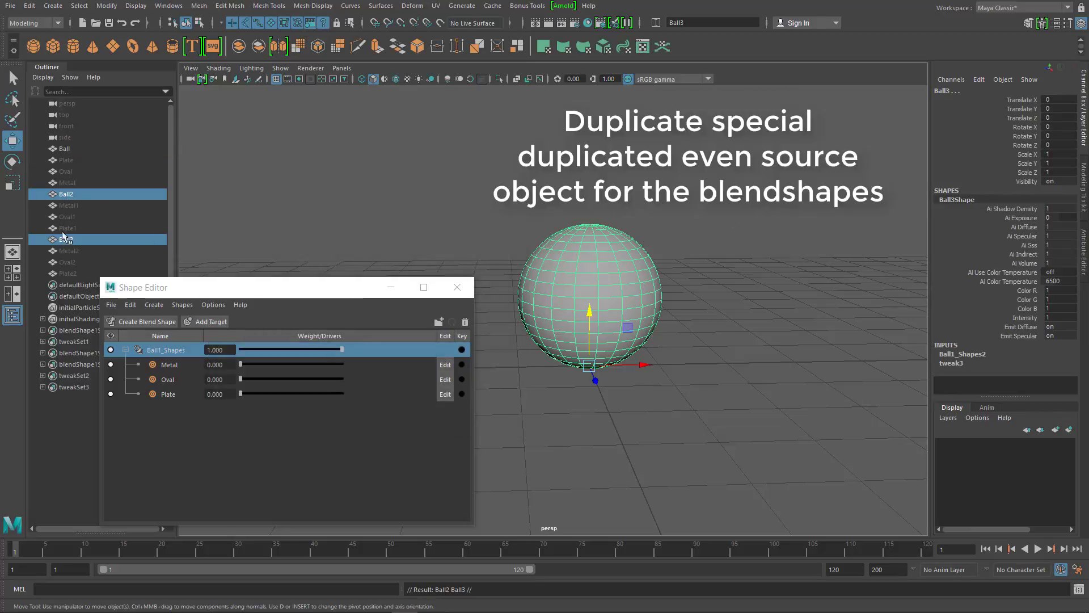
- Move Ball2 and Ball3 to the right into a row beside Ball
left_click(65, 238, "ctrl")
left_click_drag(638, 364, 817, 365)
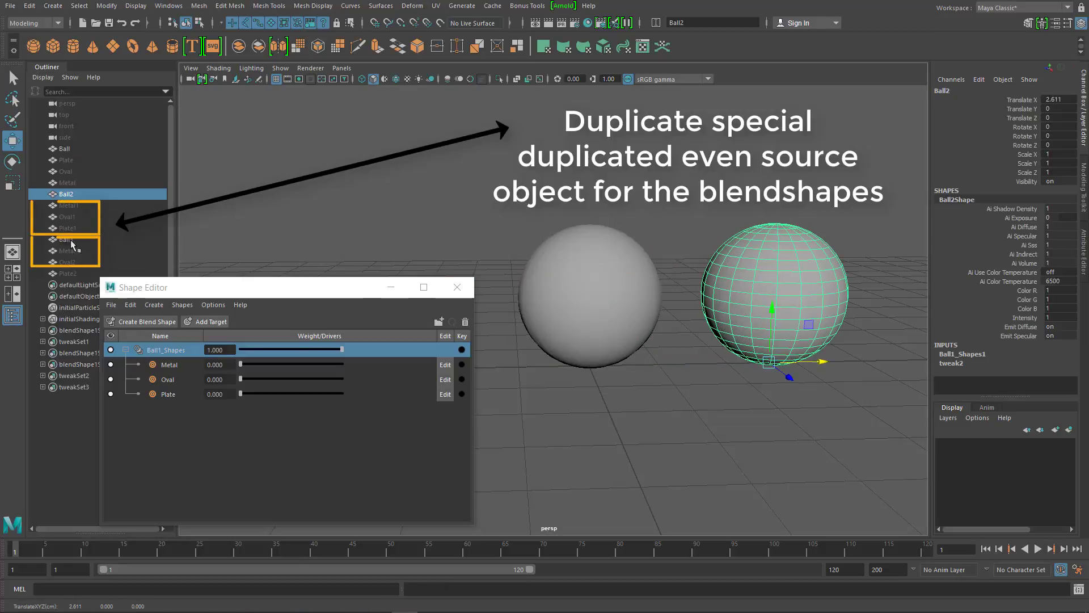
left_click(647, 301)
left_click_drag(688, 298, 658, 317, "alt")
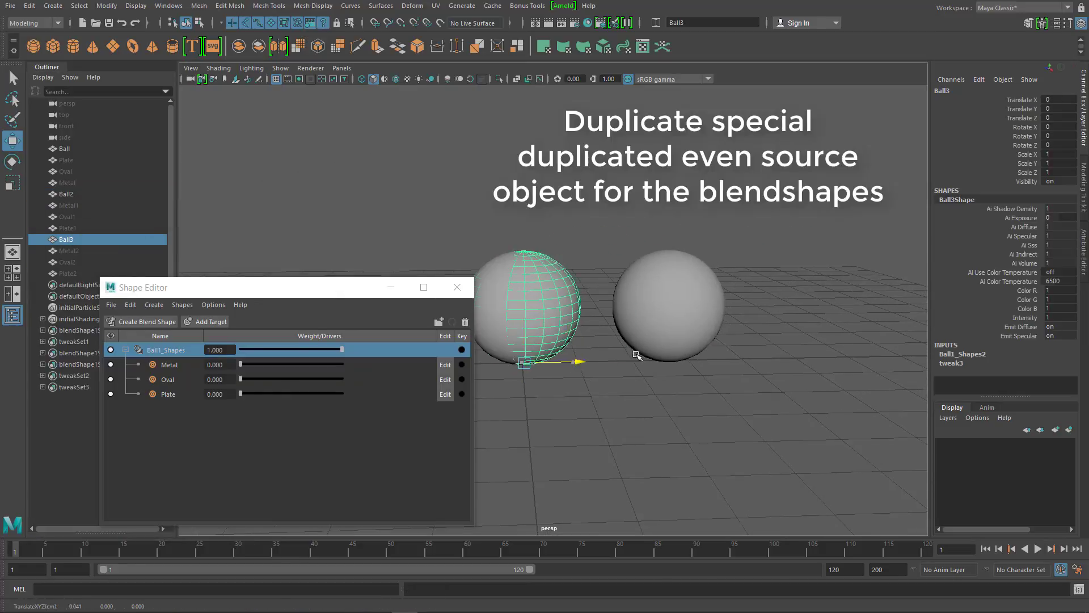
left_click_drag(579, 352, 794, 363)
left_click_drag(709, 329, 690, 330, "alt")
left_click(690, 330)
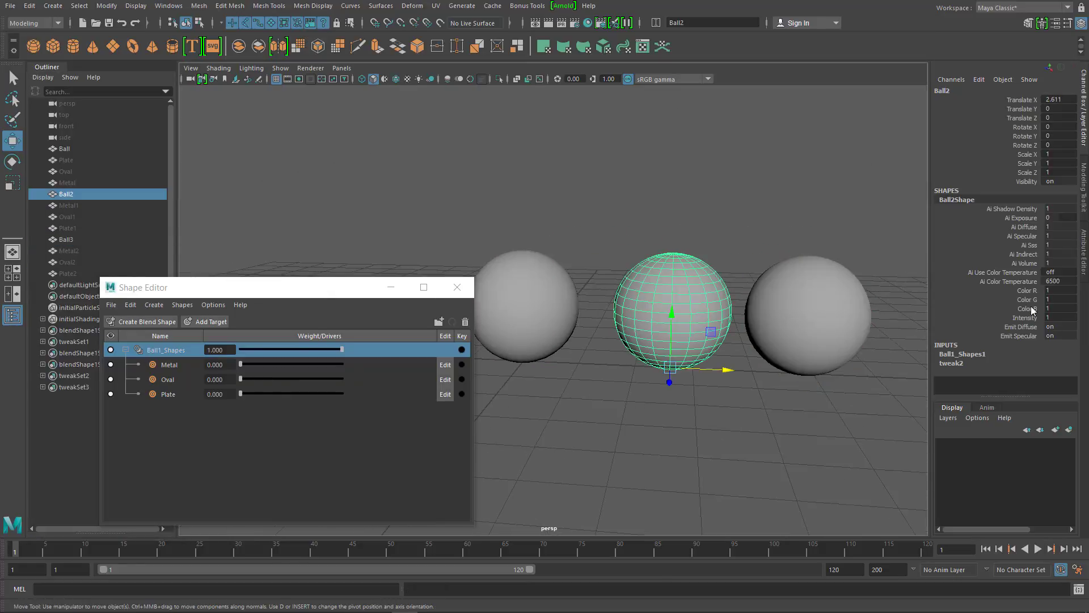
- Test the Oval and Plate target weights on Ball2 through Ball1_Shapes1
left_click(962, 354)
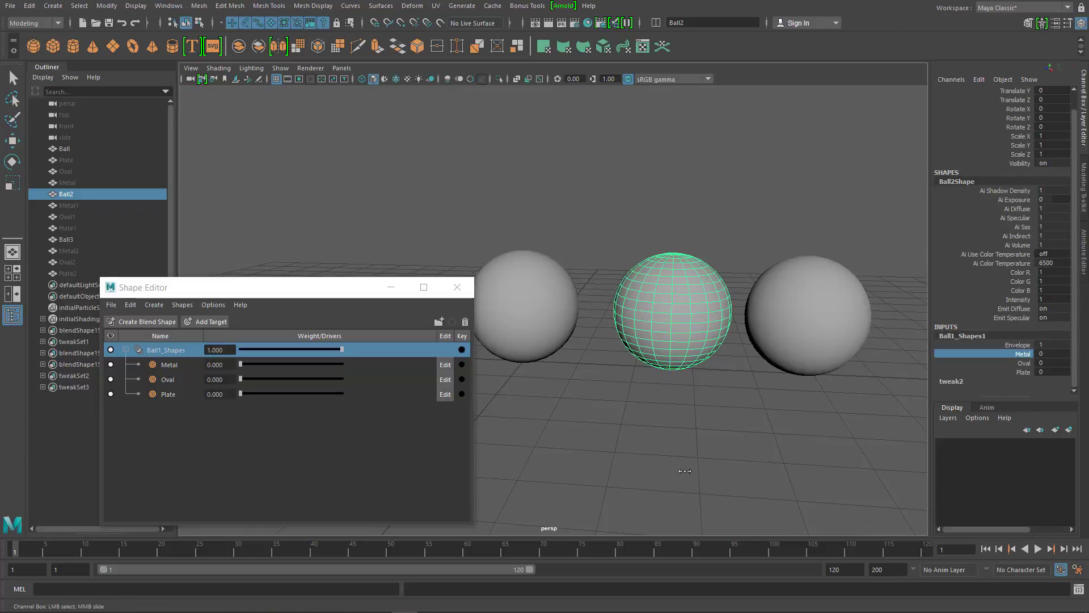
middle_click_drag(936, 369, 936, 369)
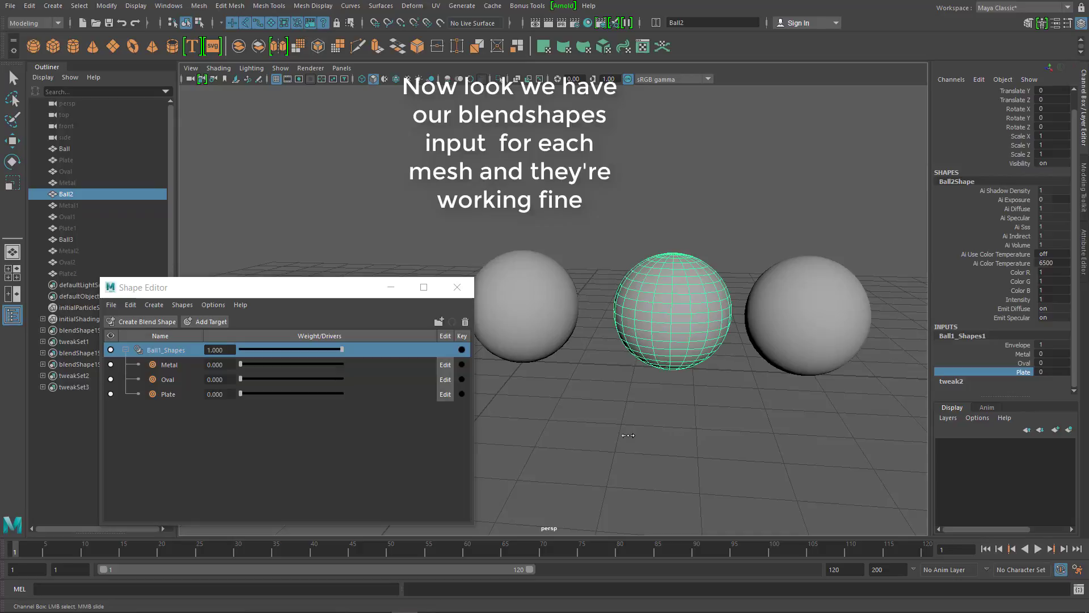
middle_click_drag(820, 448, 856, 430)
left_click(839, 352)
key("w")
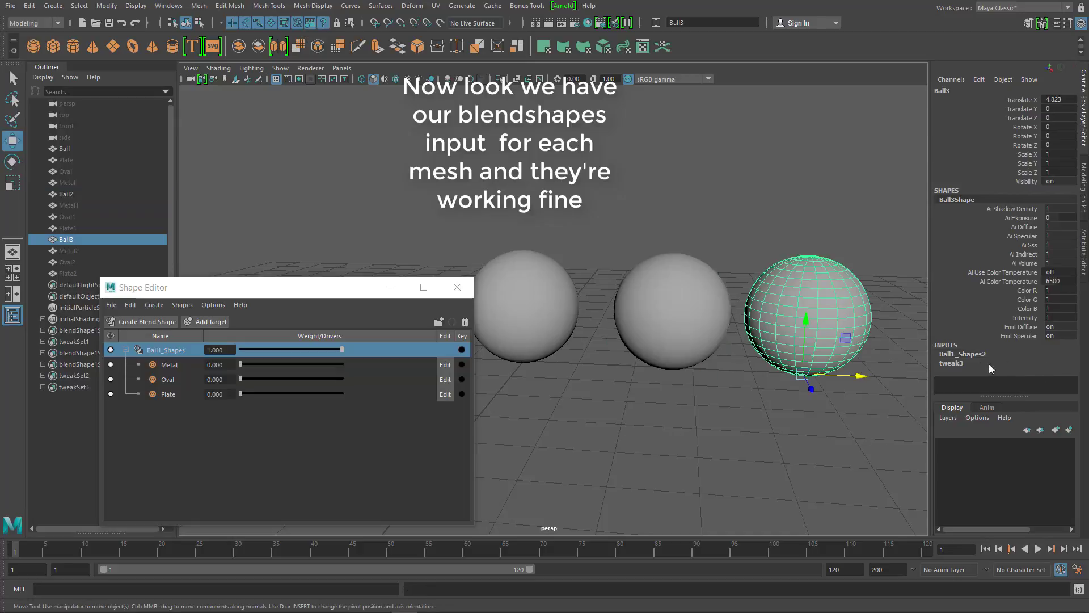
- Test the Metal and Oval target weights on Ball3 through Ball1_Shapes2
left_click(972, 354)
left_click(1023, 371)
middle_click_drag(1023, 372, 1022, 388)
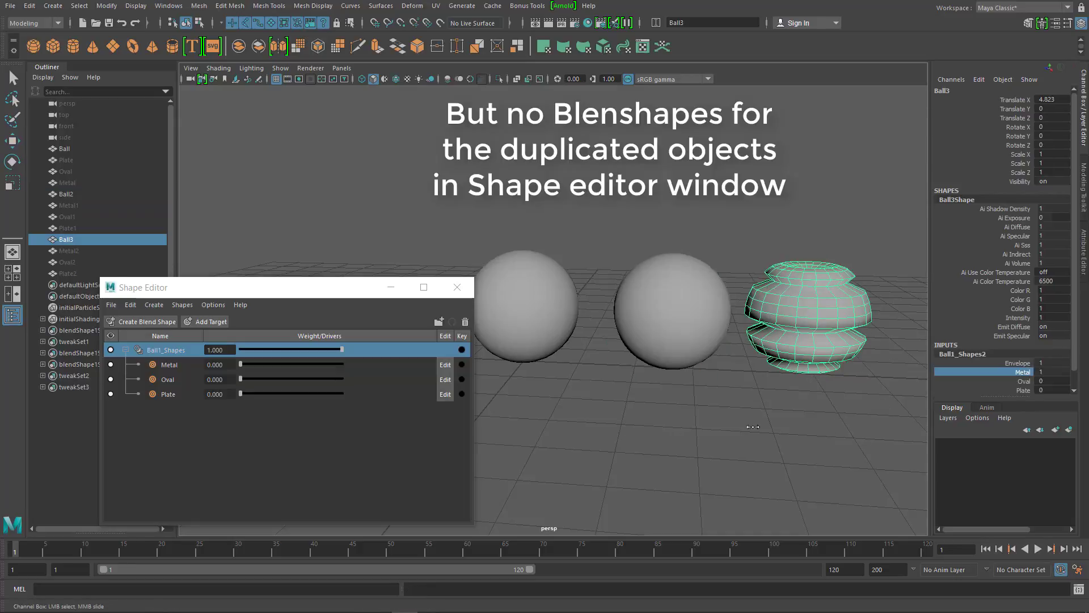
left_click(1024, 381)
middle_click_drag(768, 433, 699, 415)
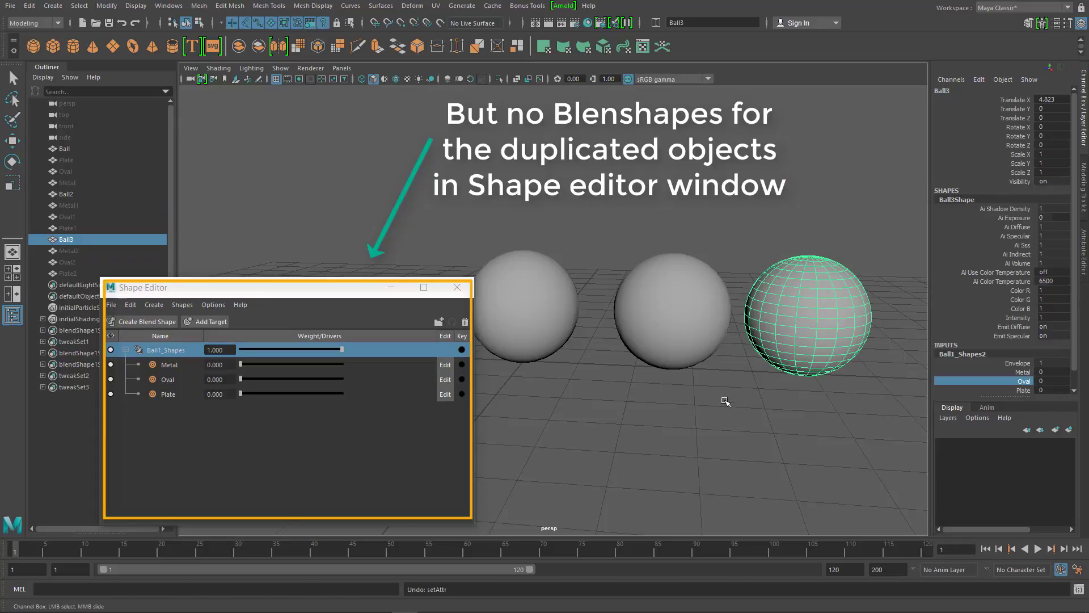
mouse_move(726, 401)
left_mouse_down("alt")
mouse_move(598, 335)
mouse_move(583, 261)
mouse_move(654, 302)
left_mouse_up("alt")
left_click(583, 261)
key("w")
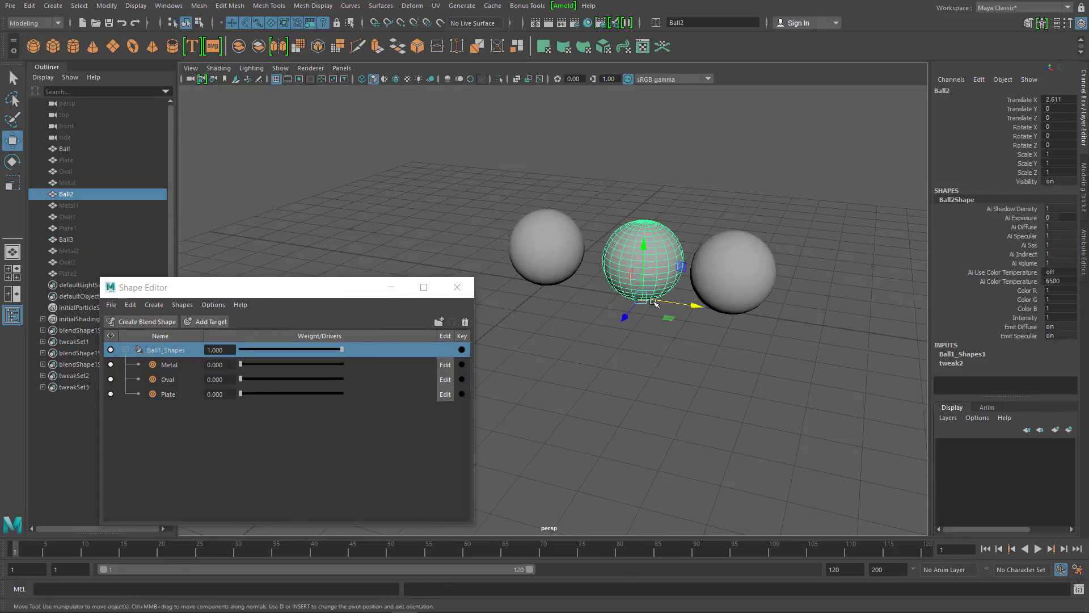
- Create a new blend shape node for Ball2 in the Shape Editor, rename it Ball2_Shapes, and show Ball2's attributes
left_click(127, 349)
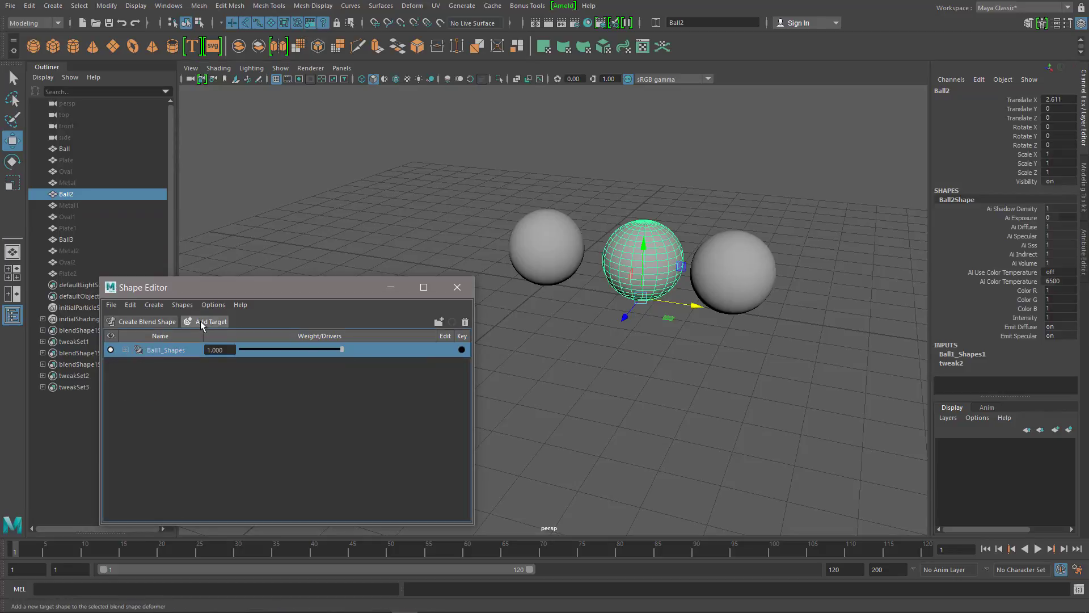
left_click(142, 321)
double_click(182, 354)
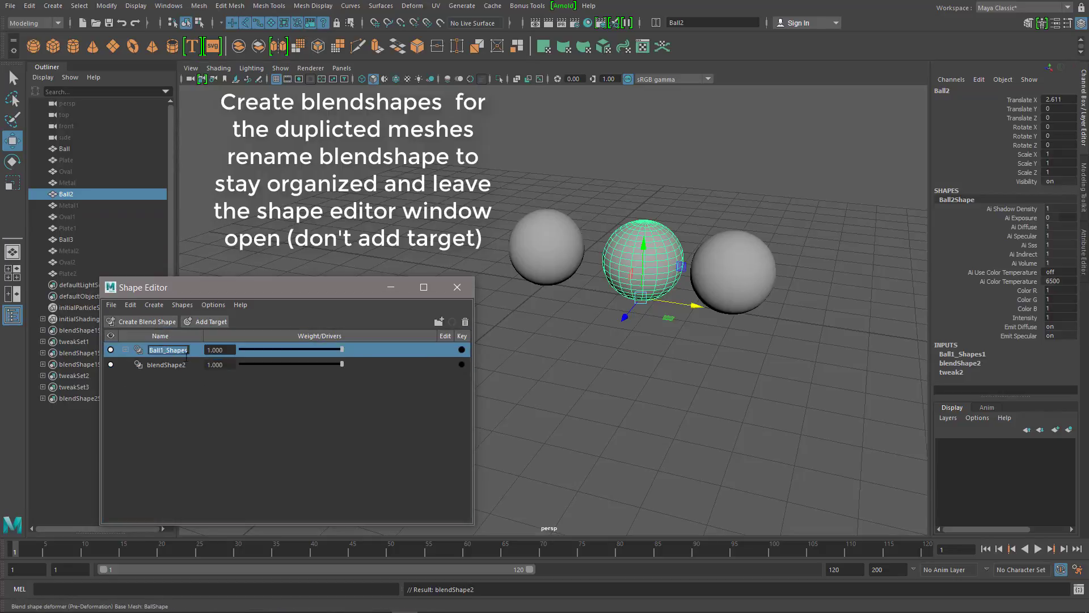
double_click(179, 366)
type("val")
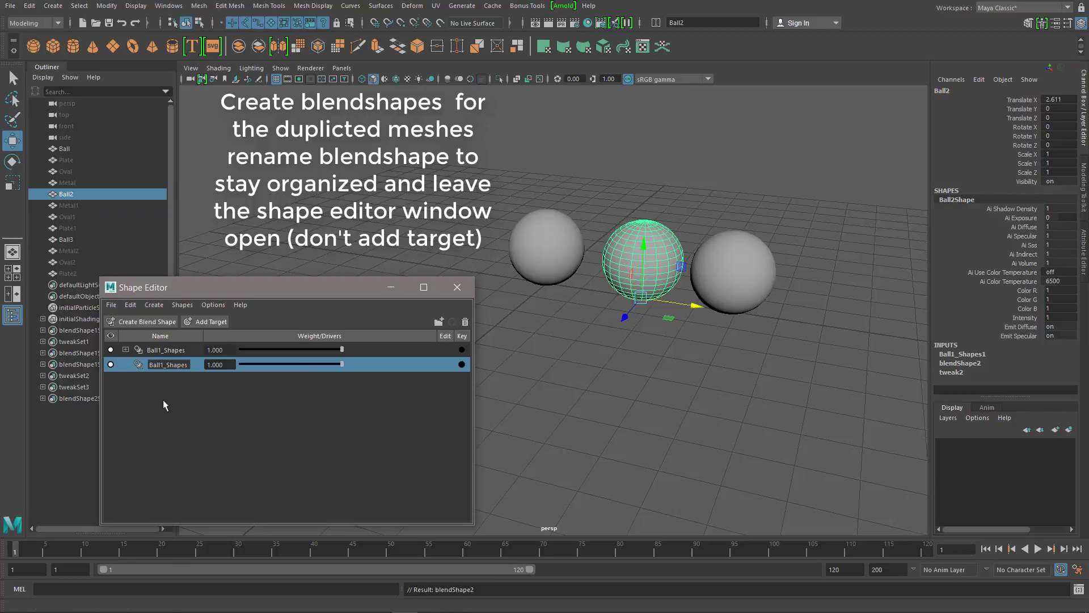
type("2")
key("Return")
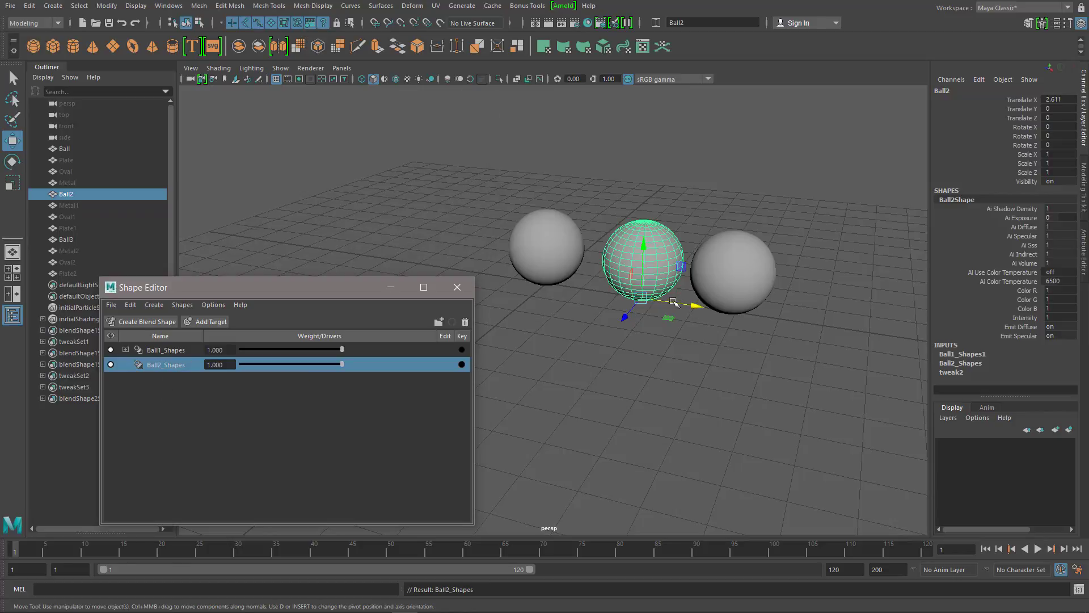
right_click_drag(700, 332, 756, 299, "alt")
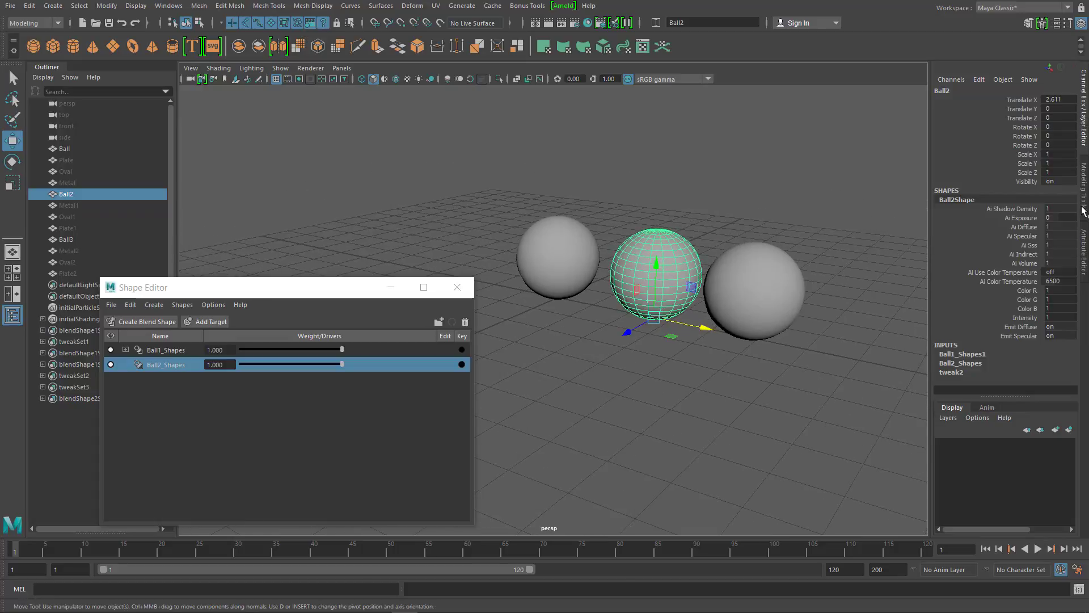
left_click(1082, 234)
- Set Ball2's Metal blend weight to 1 in the Ball1_Shapes1 tab
left_click_drag(307, 282, 308, 270)
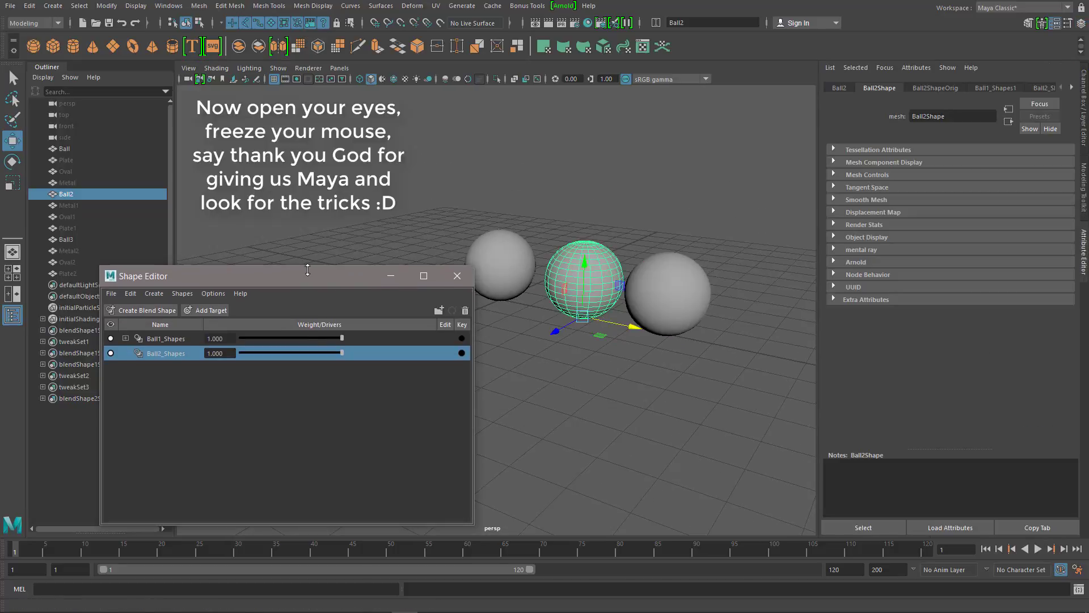
left_click(1048, 89)
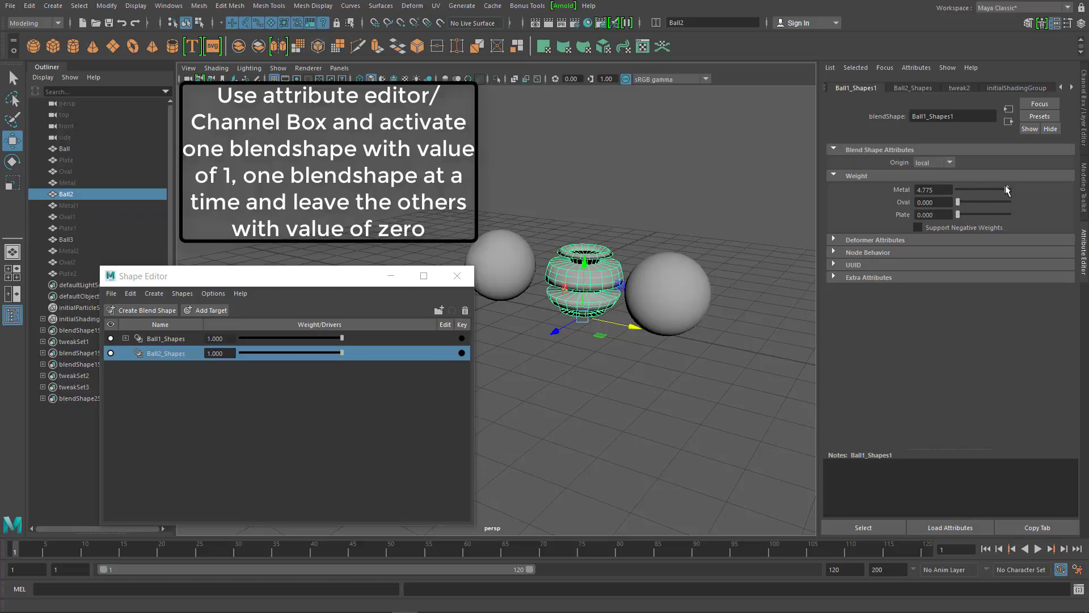
double_click(926, 190)
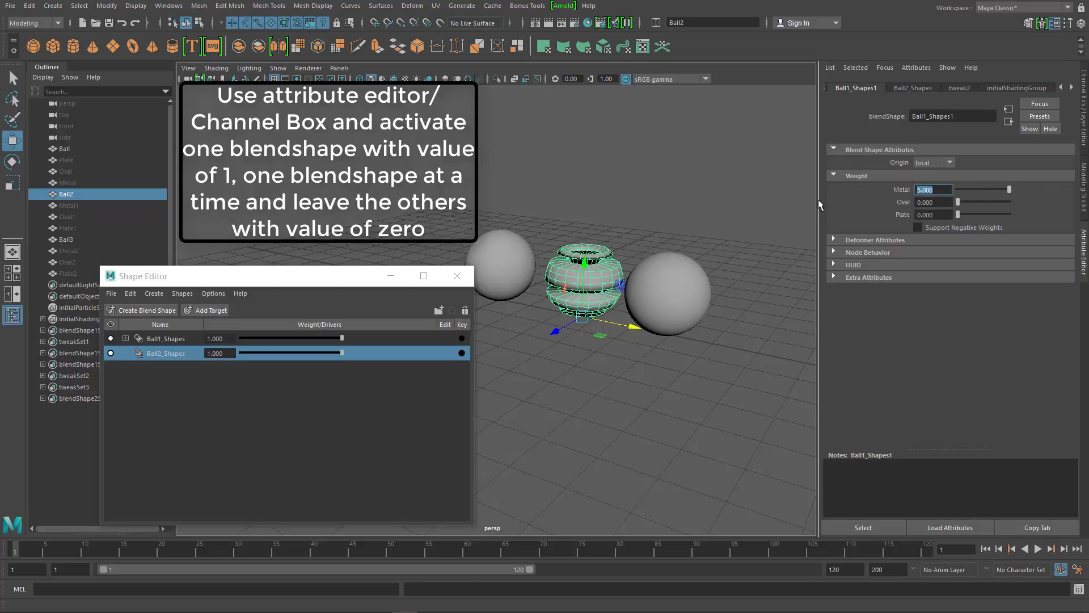
type("1")
key("Return")
- Reselect Ball2 and float its Ball1_Shapes1 weights in a separate window at lower right
scroll(671, 274, "up", 2)
left_click_drag(672, 274, 653, 267, "alt")
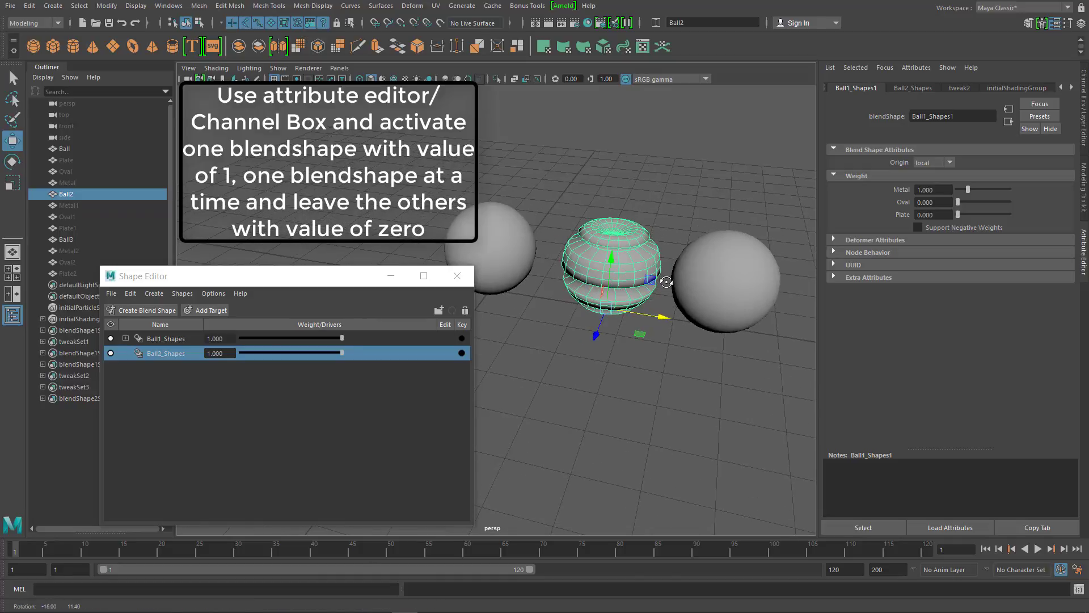
left_click(652, 216)
left_click(631, 260)
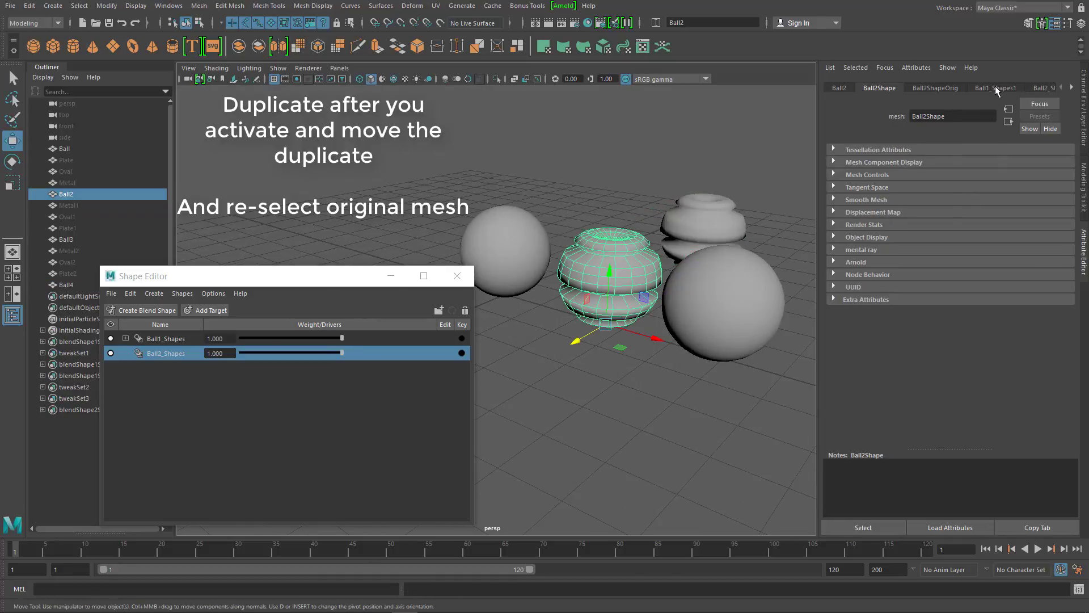
left_click(997, 90)
left_click(1044, 535)
mouse_move(476, 224)
left_mouse_down()
mouse_move(550, 370)
mouse_move(709, 345)
left_mouse_up()
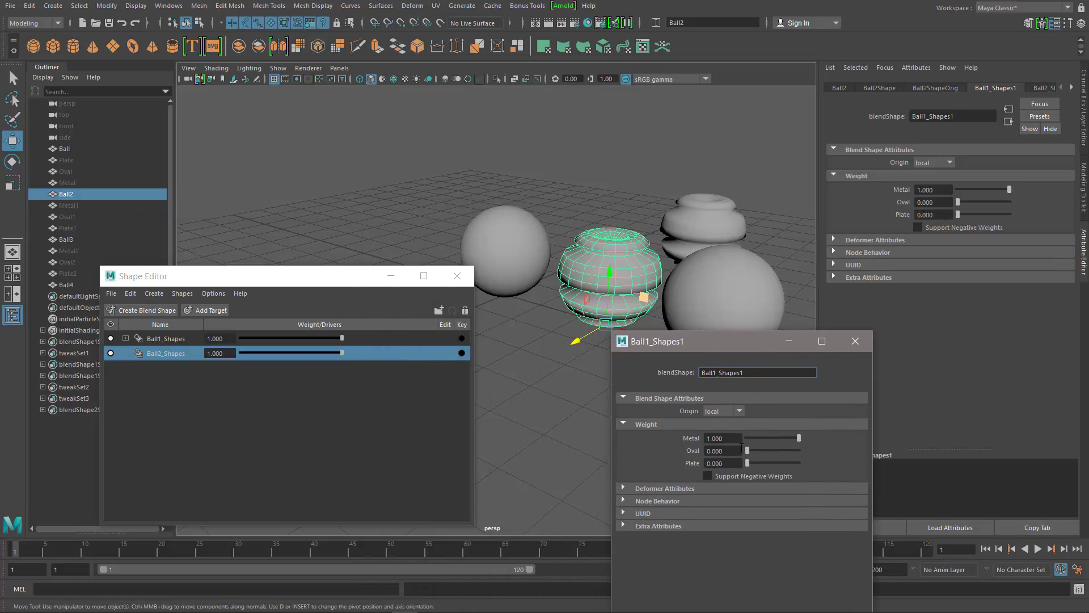
- Set Ball2's Oval weight to 1, then duplicate it and move the oval copy up-right
left_click_drag(748, 450, 801, 451)
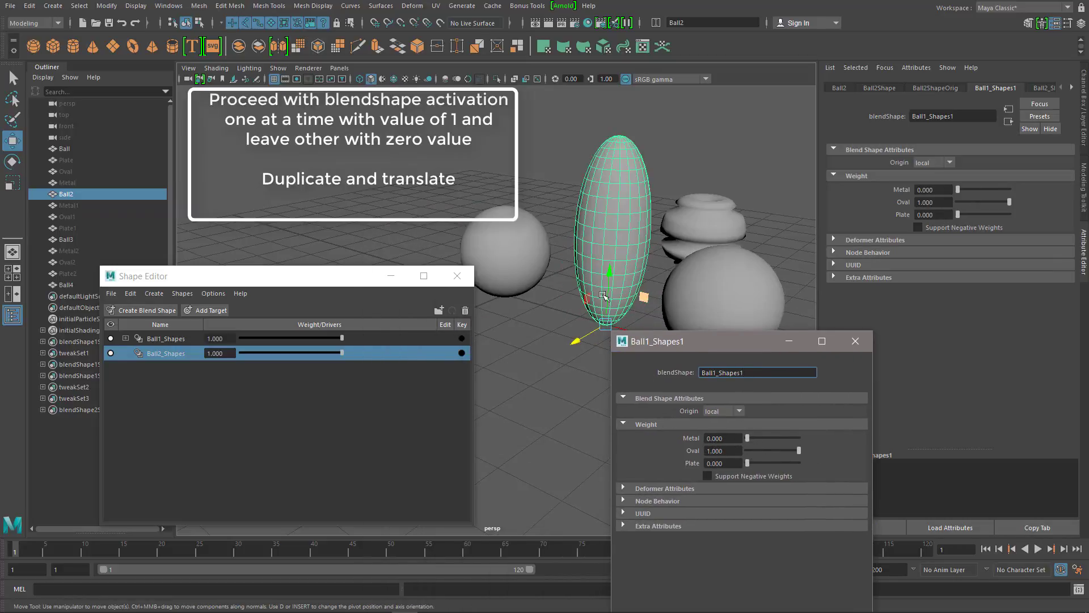
key("ctrl+d")
middle_click_drag(585, 279, 764, 253)
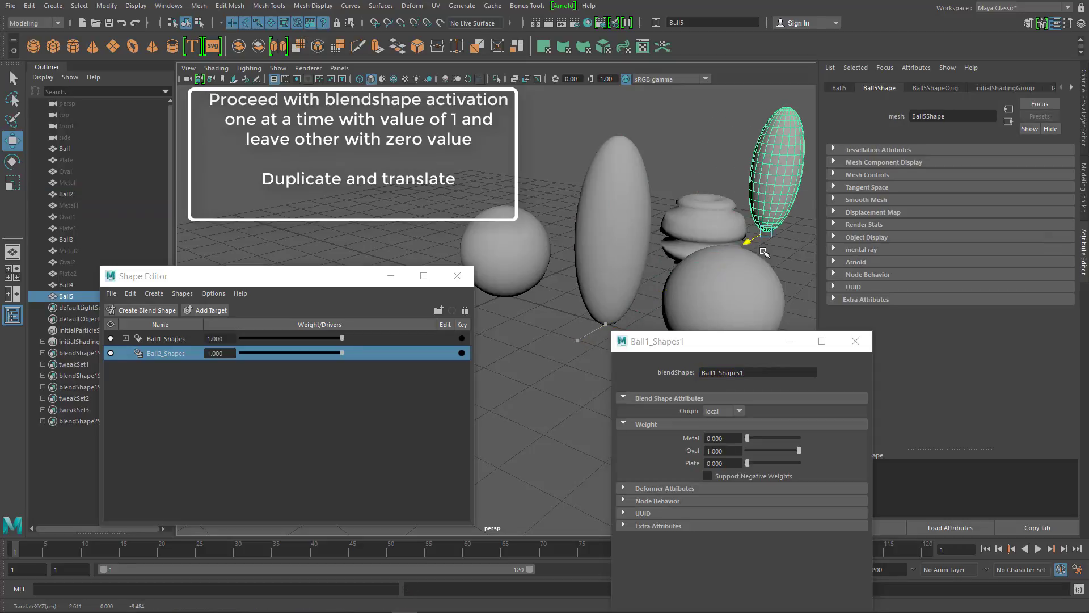
- Switch Ball2 to the Plate shape, duplicate it, and select the three target copies
left_click(616, 283)
mouse_move(799, 451)
left_mouse_down()
mouse_move(747, 451)
mouse_move(849, 461)
left_mouse_up()
mouse_move(622, 324)
middle_mouse_down("alt")
mouse_move(576, 304)
mouse_move(636, 251)
middle_mouse_up("alt")
key("ctrl+d")
left_click_drag(789, 264, 790, 266)
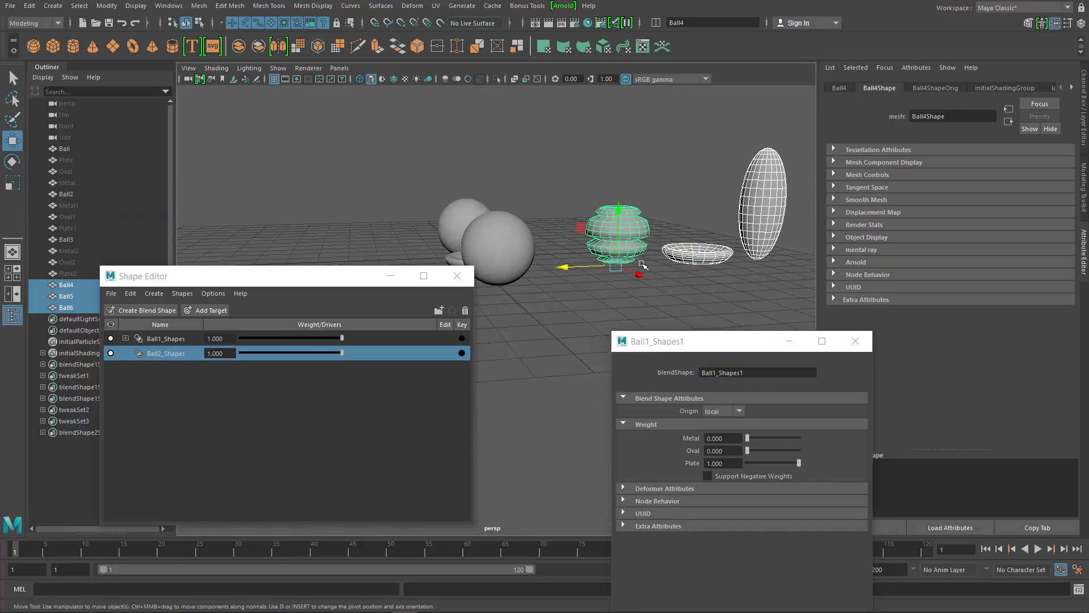
middle_click_drag(541, 250, 572, 231, "alt")
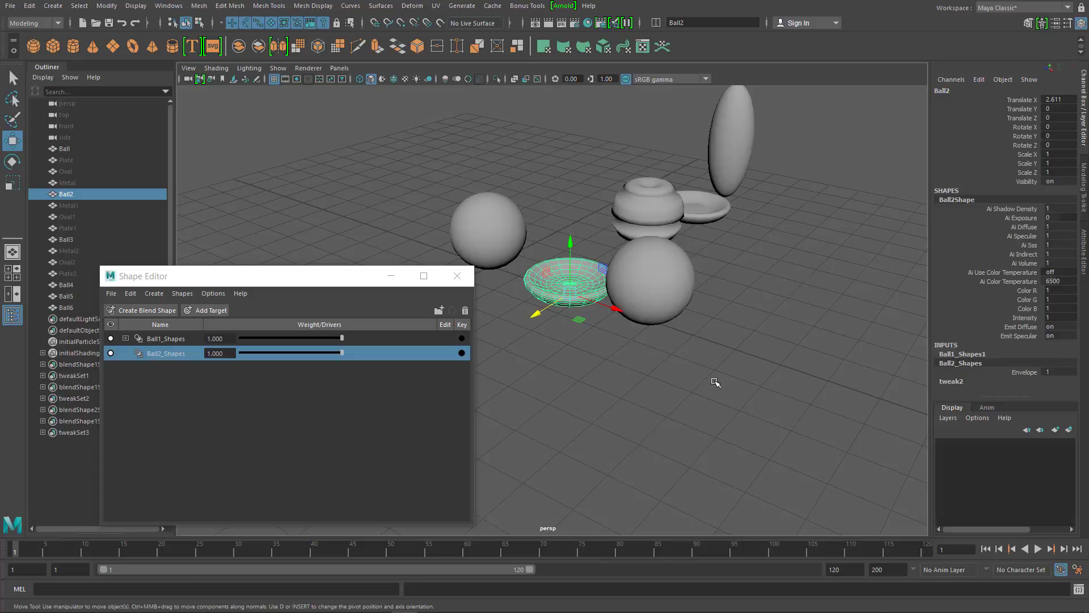
- Set Ball2's Plate weight to 0 and delete its Ball1_Shapes1 input node
left_click(970, 354)
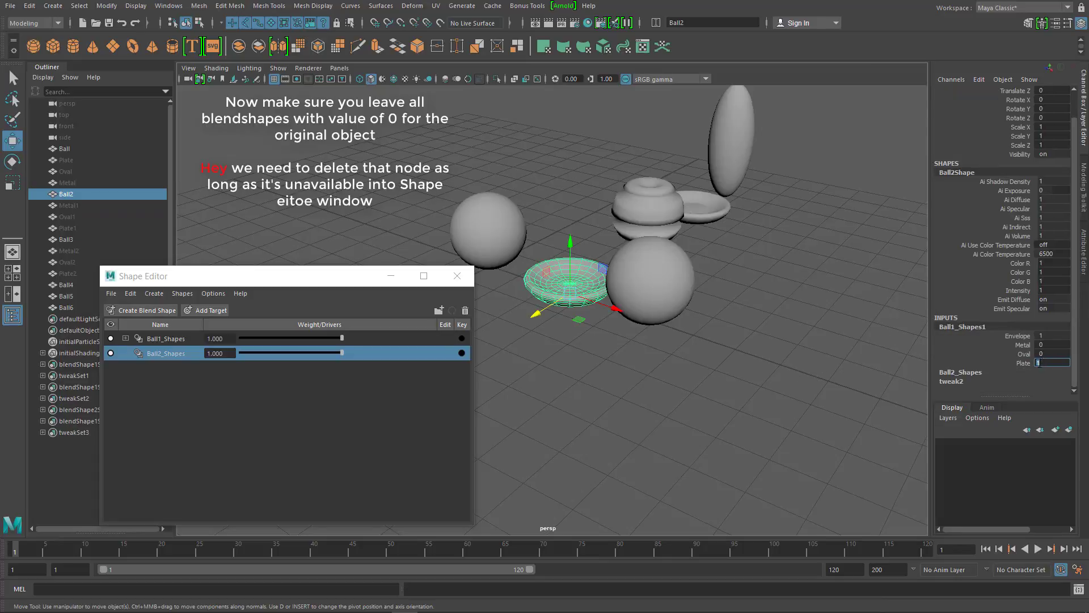
type("0")
key("Return")
right_click(964, 327)
left_click(974, 281)
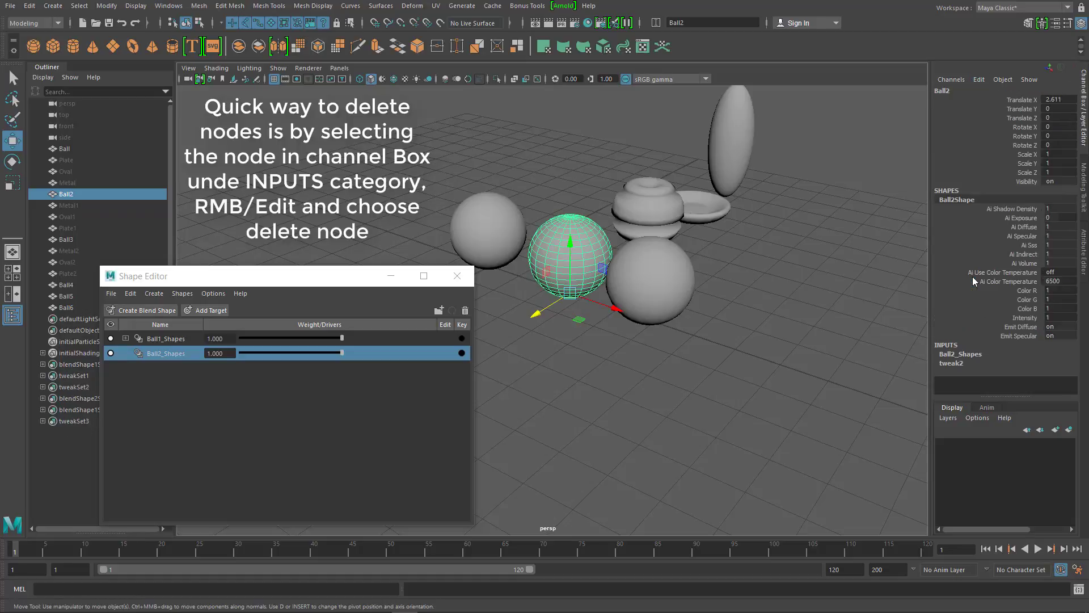
- Select the metal copy Ball4 plus another target copy in the viewport
left_click(751, 324)
left_click(587, 262)
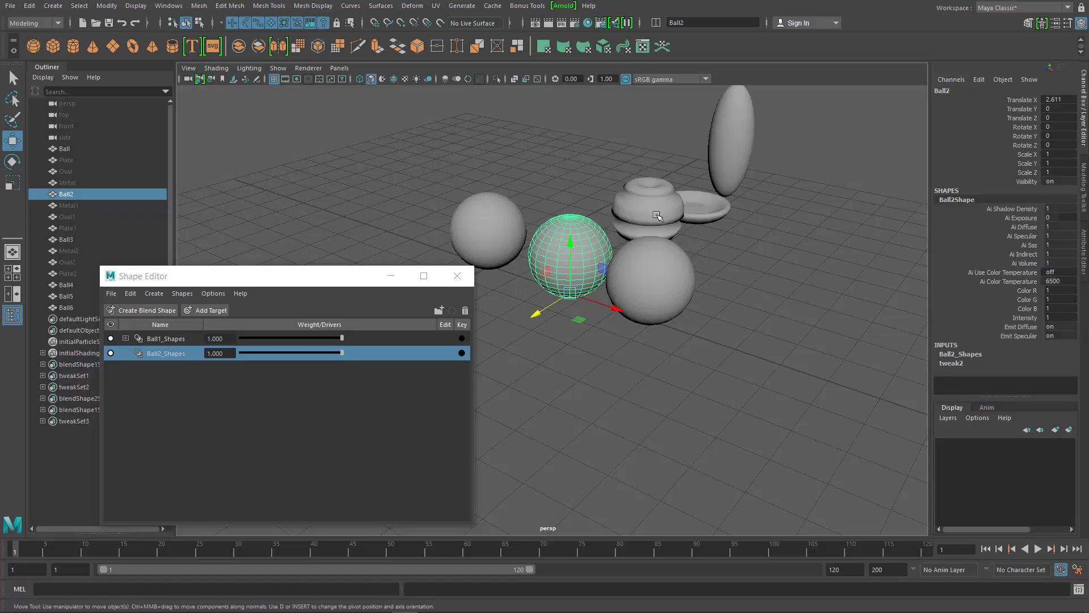
left_click_drag(711, 243, 675, 227, "alt")
left_click(672, 224)
left_click(745, 241, "shift")
- Select the target copies, ending with only the tall oval copy selected
left_click(809, 181, "shift")
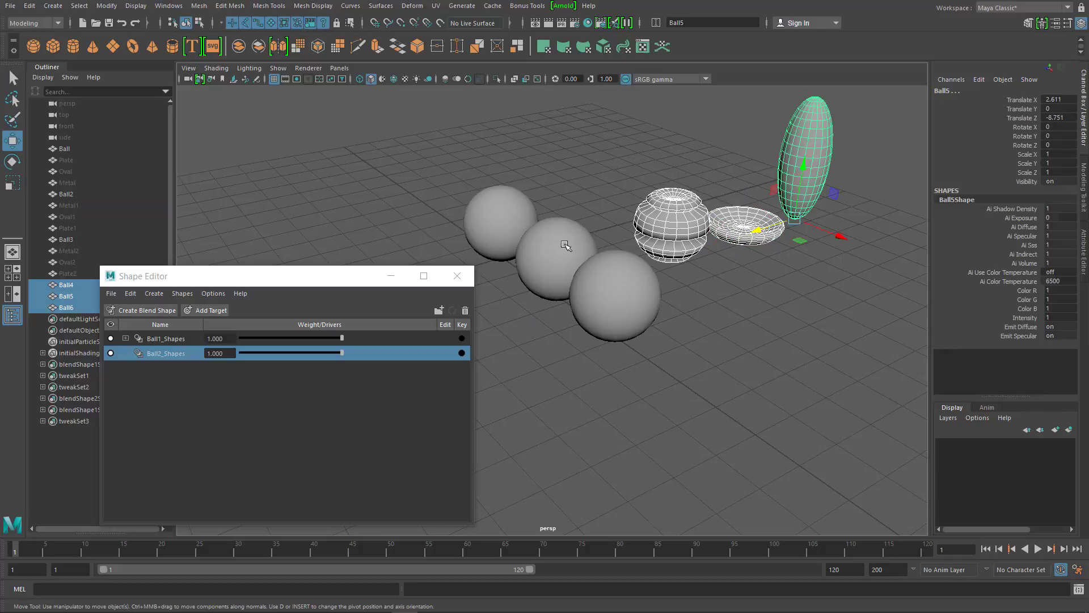
left_click(671, 226, "shift")
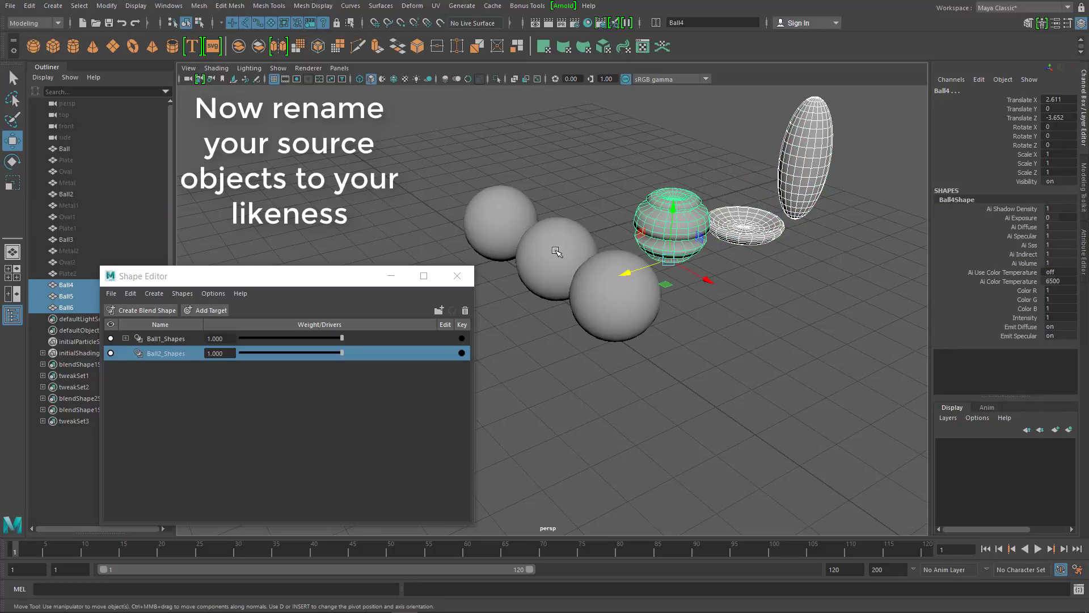
left_click(804, 180)
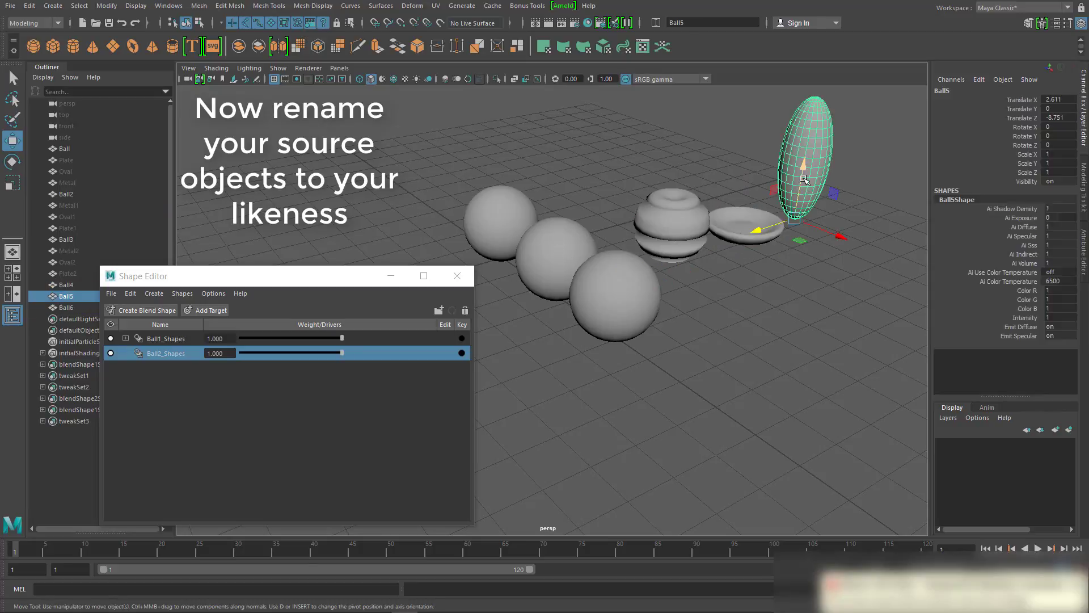
- Rename Ball5 to Oval3, Ball6 to plate2 and Ball4 to metal2 in the Outliner
double_click(74, 295)
type("Oval2")
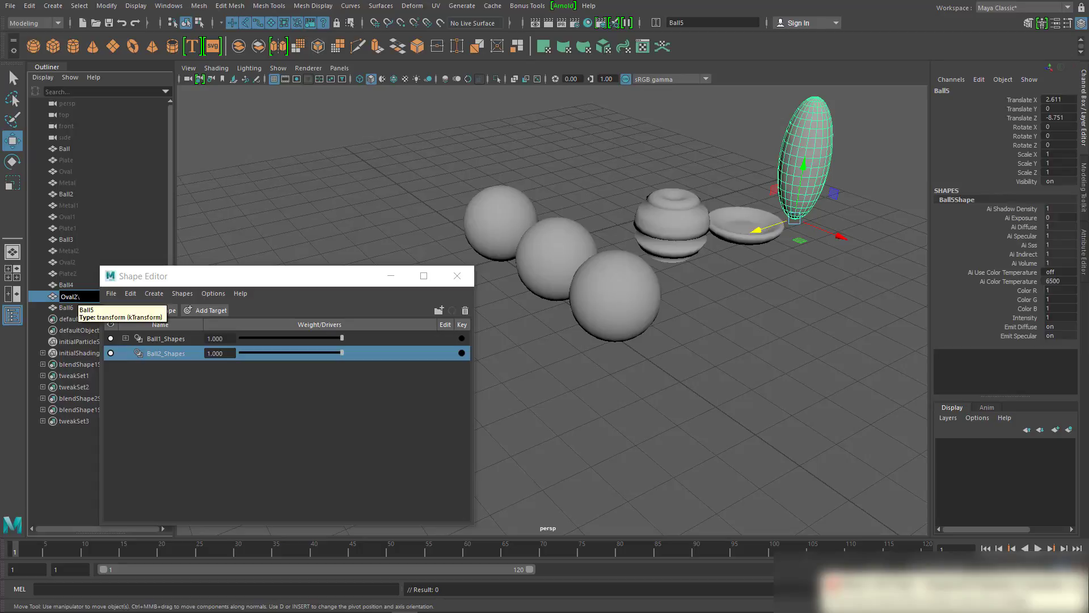
key("Return")
double_click(76, 307)
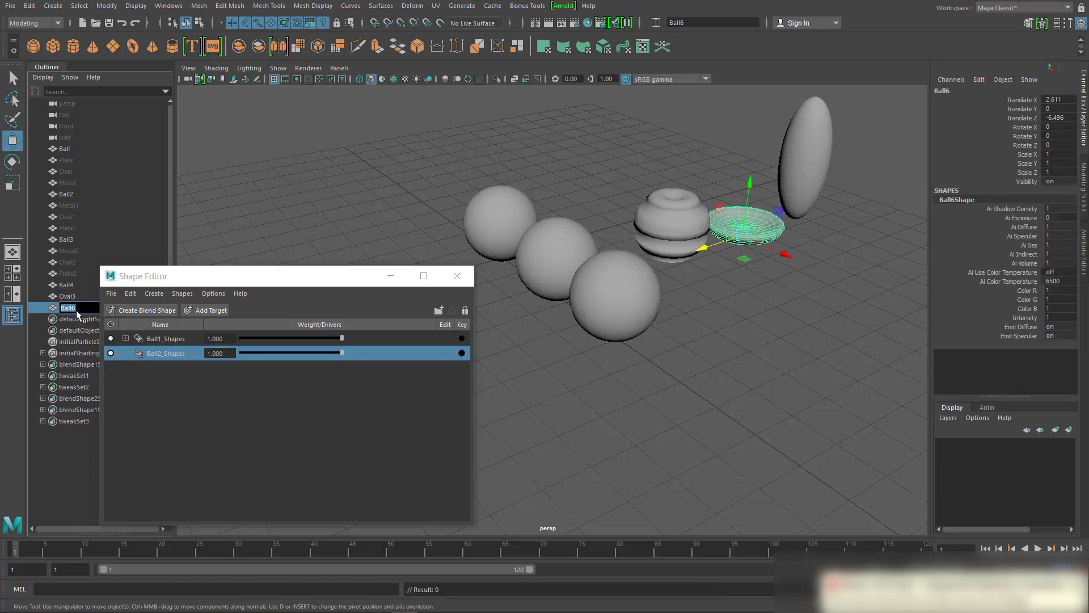
type("plate2")
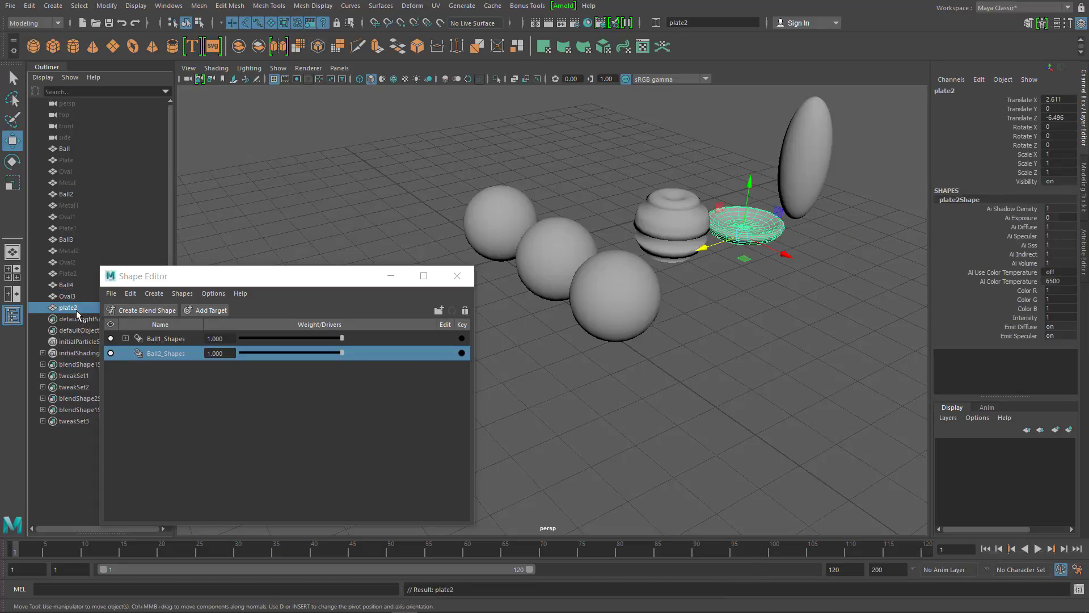
left_click(72, 285)
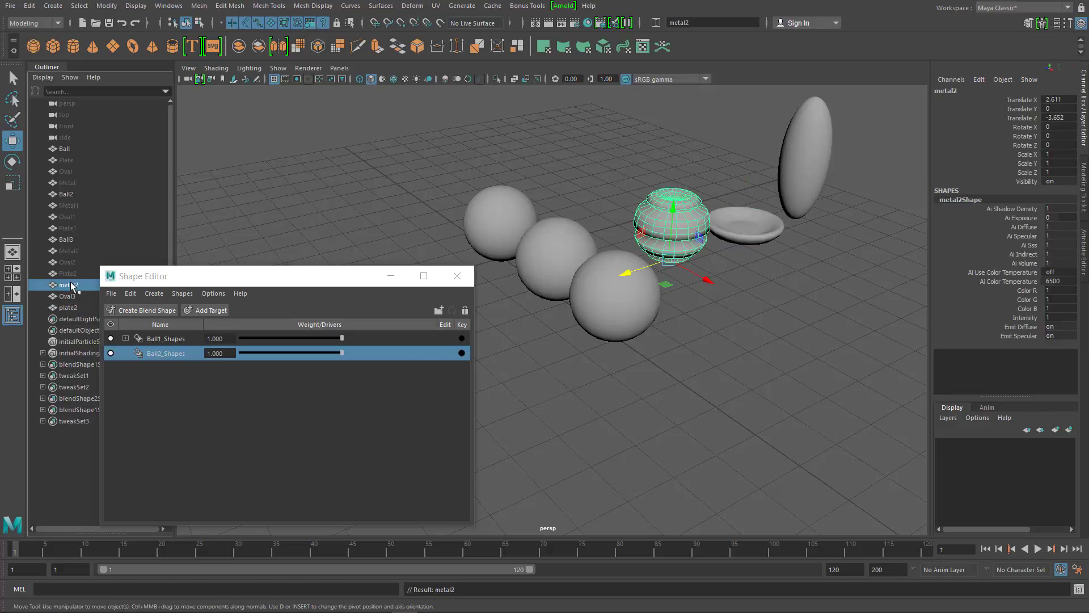
left_click_drag(158, 277, 197, 267)
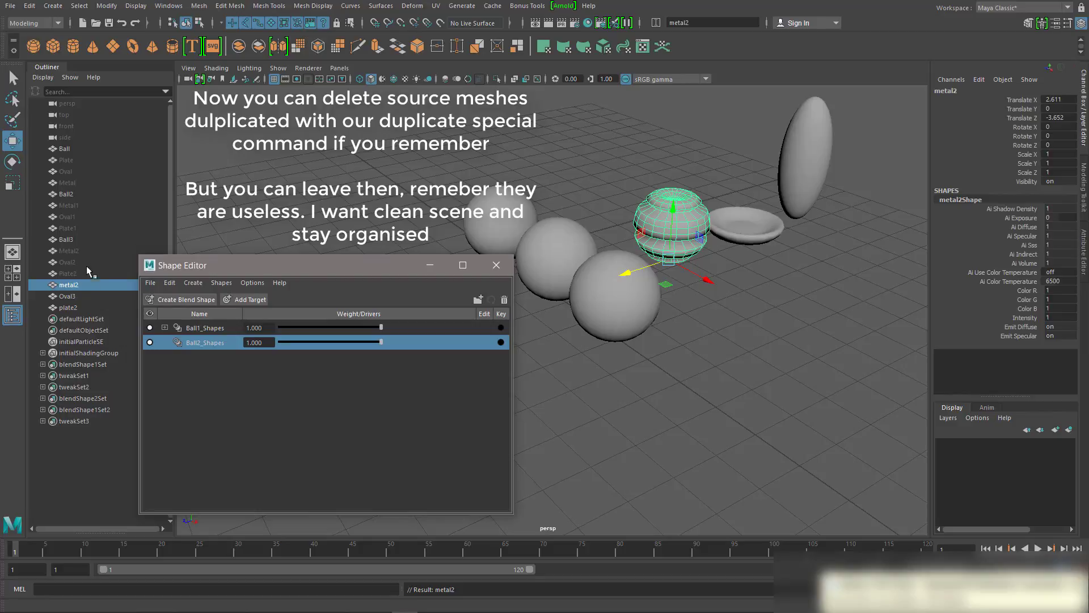
left_click(71, 296)
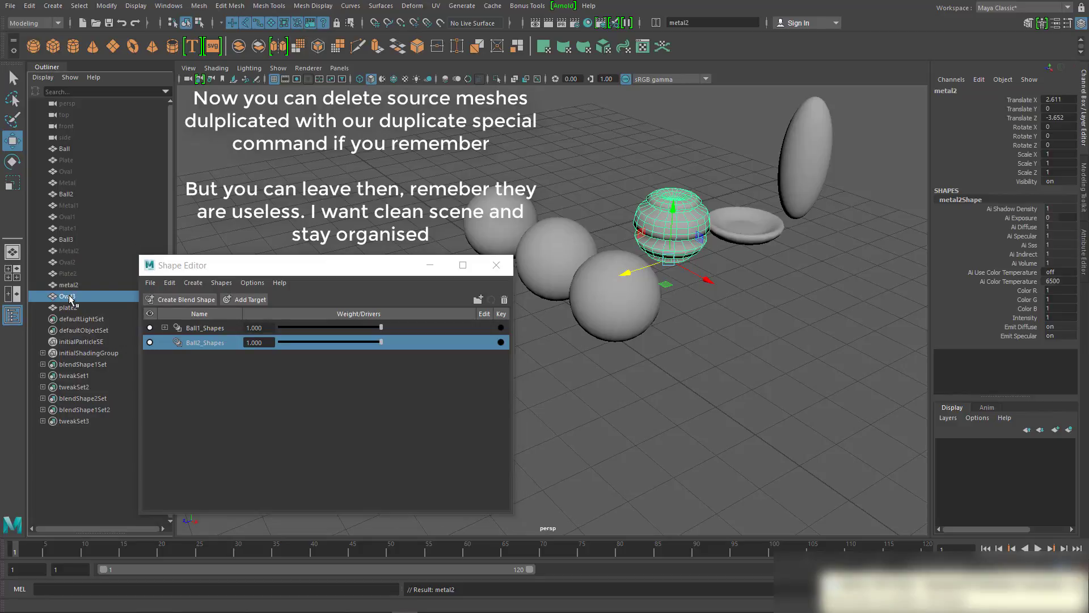
- Delete the greyed-out Metal, Oval and Plate source meshes, then select Ball3
left_click(77, 252)
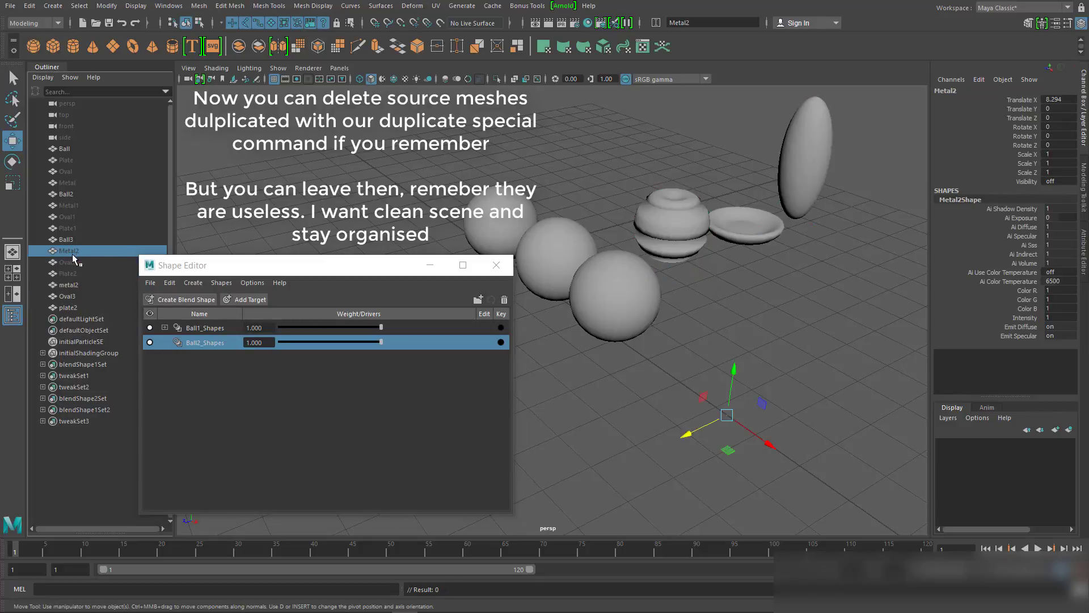
left_click_drag(75, 273, 70, 256)
key("Delete")
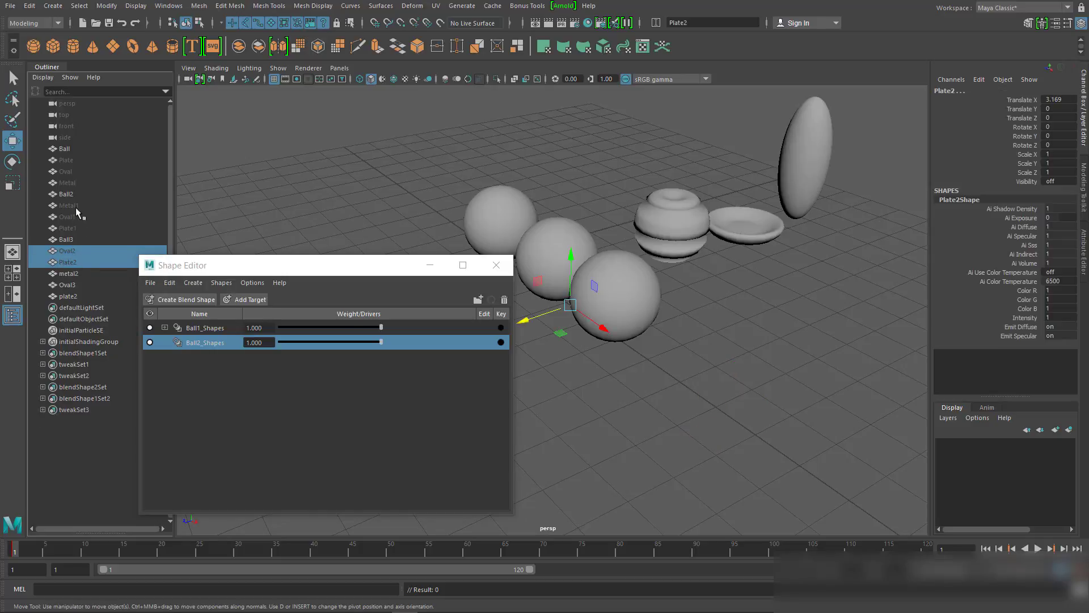
left_click_drag(77, 207, 72, 219)
key("Delete")
left_click_drag(68, 160, 68, 182)
key("Delete")
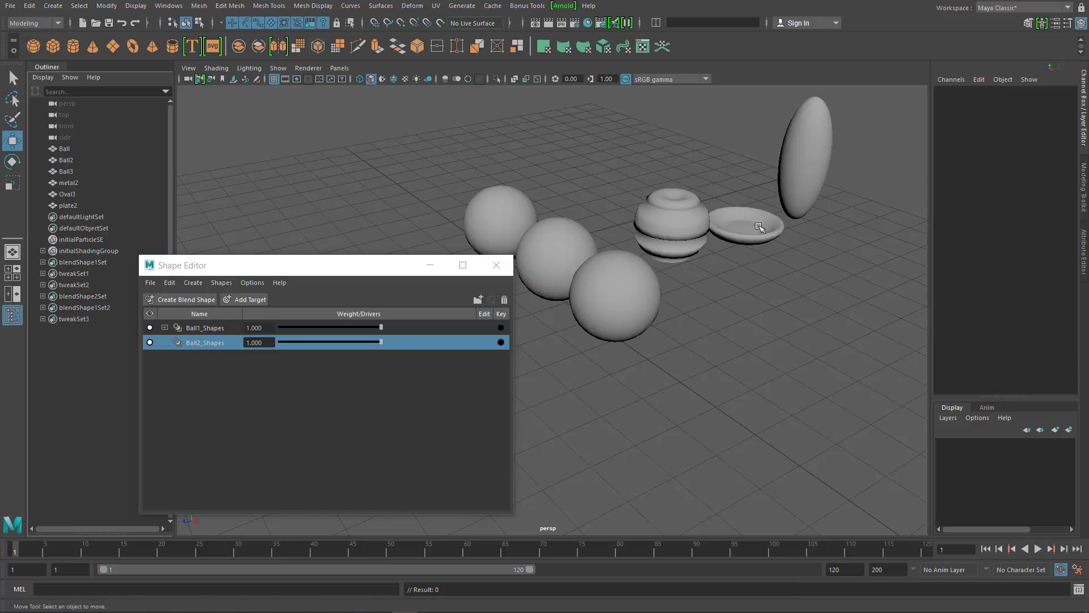
left_click(67, 171)
left_click(1019, 373)
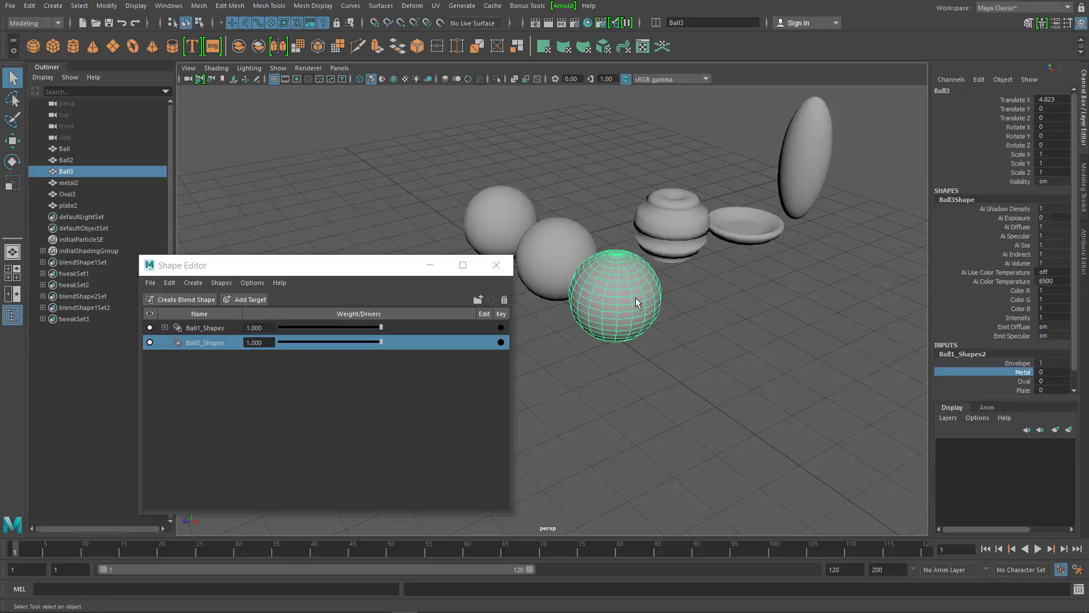
- Select the target meshes and rename Oval3 to Oval2
left_click_drag(636, 302, 582, 297, "alt")
left_click(684, 238)
left_click(766, 238, "shift")
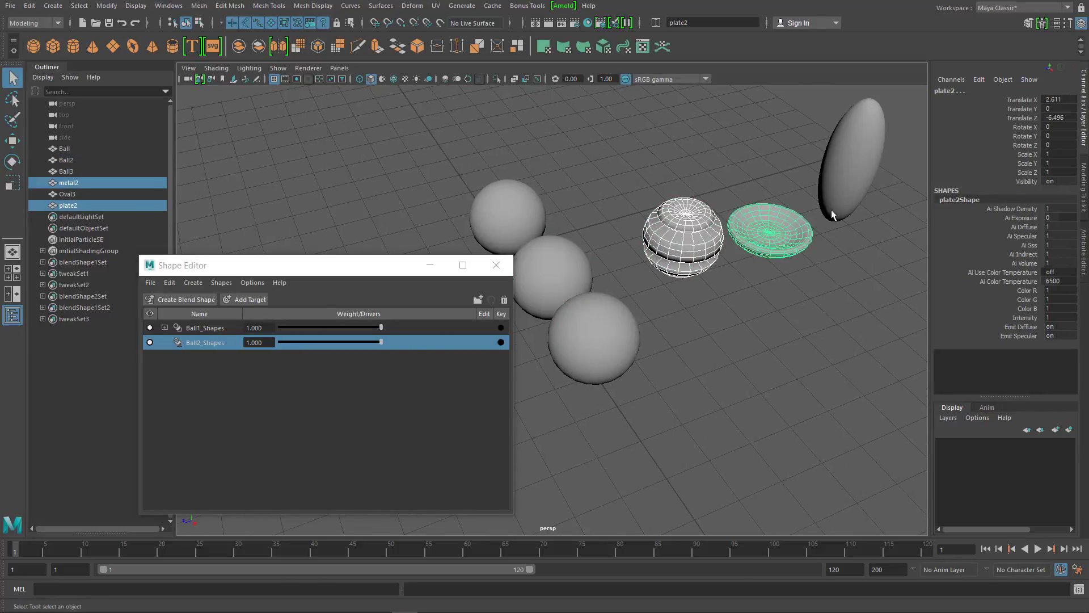
left_click(832, 215)
left_click(768, 232, "shift")
left_click(684, 238, "shift")
double_click(84, 194)
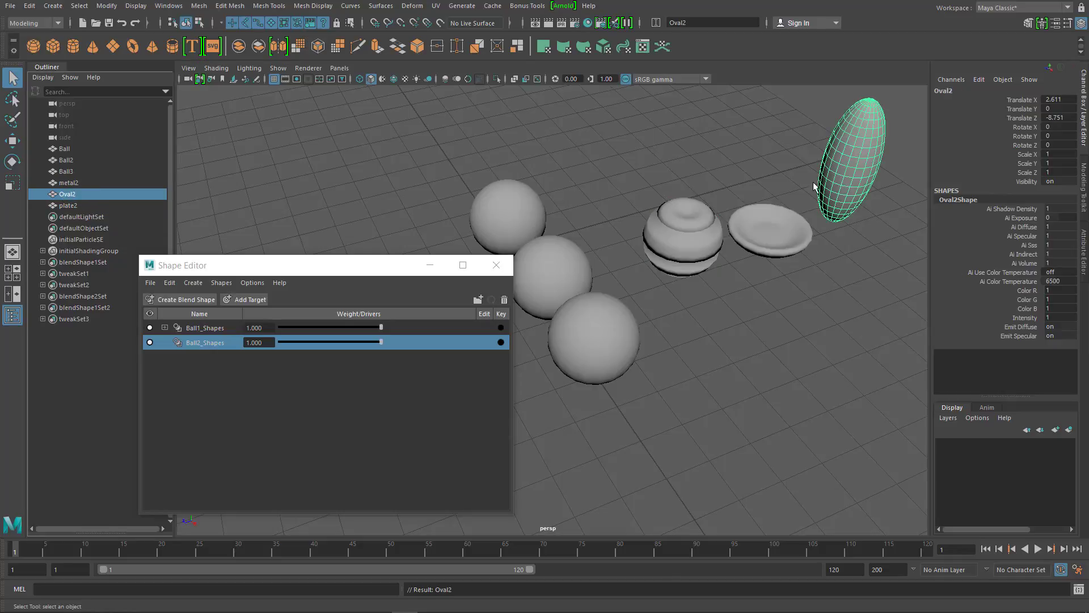
- Add Oval2, plate2 and metal2 as targets of Ball2_Shapes
left_click(770, 232, "shift")
left_click(683, 238, "shift")
left_click(564, 263, "shift")
right_click(192, 344)
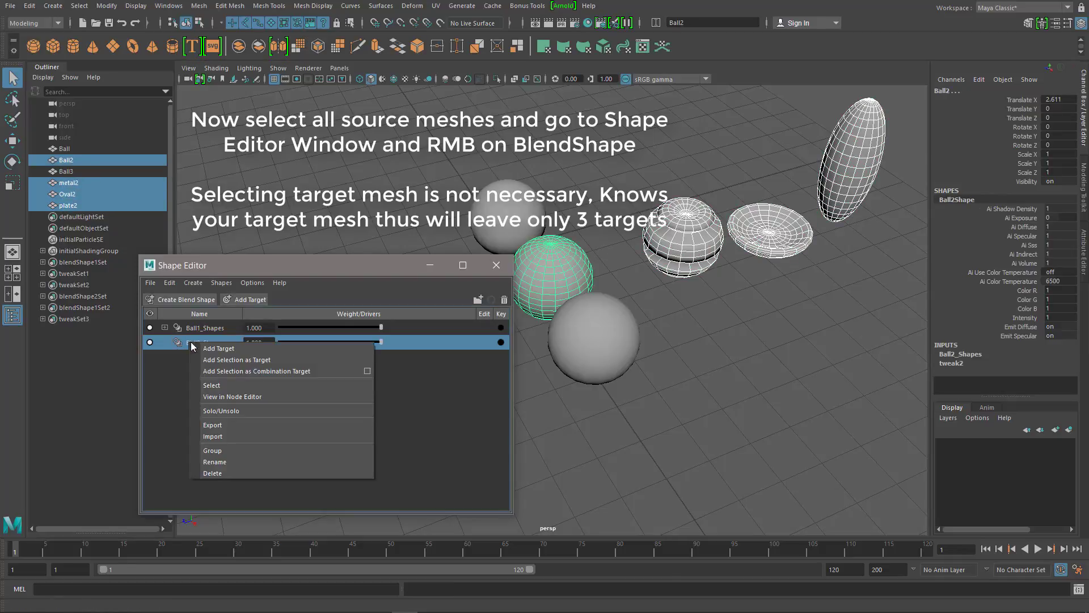
left_click(221, 359)
- Rename the new targets to Oval2, plate2 and metal
left_click(229, 359)
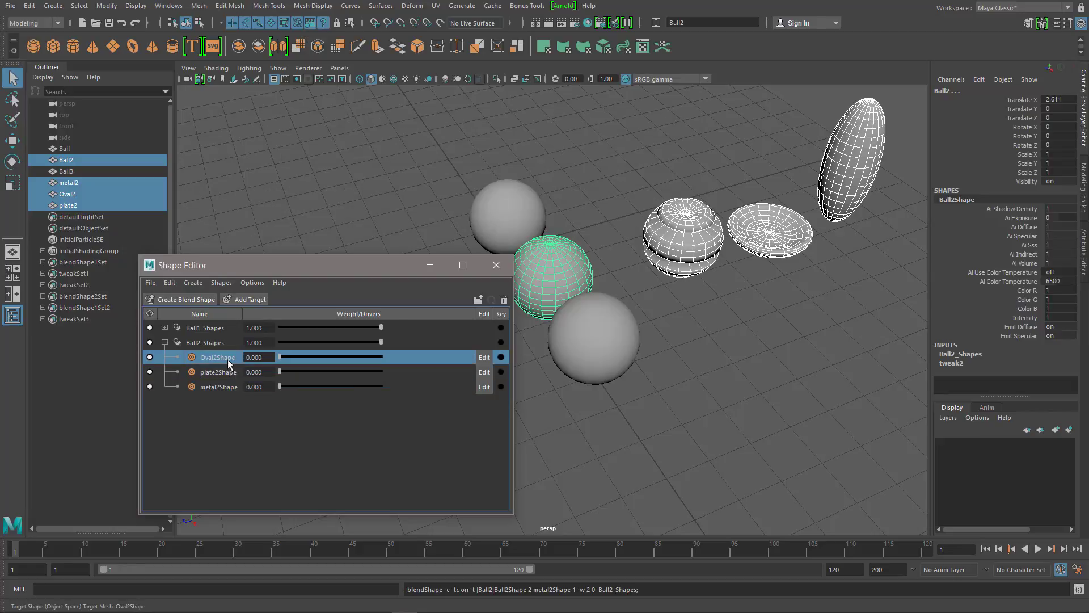
left_click_drag(220, 357, 242, 359)
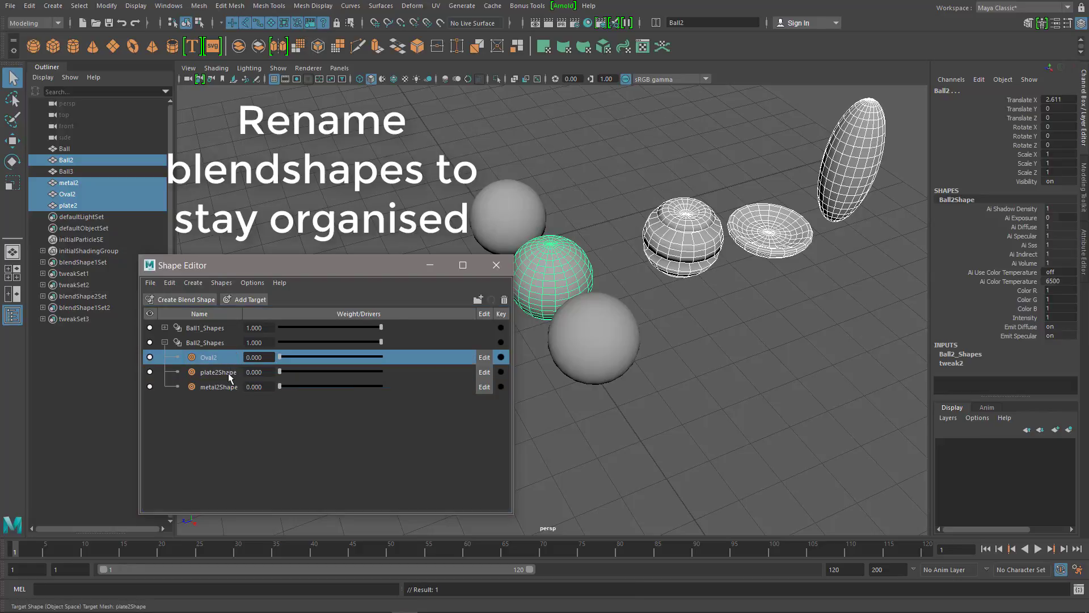
double_click(226, 373)
double_click(217, 388)
type("metal")
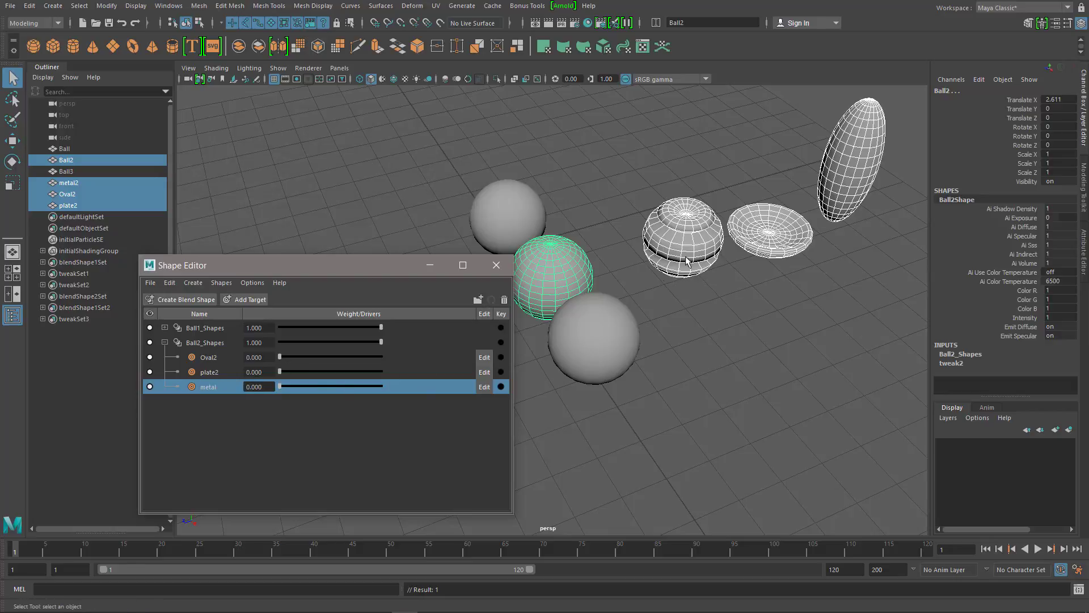
- Test the metal target slider on Ball2, then return it to 0
left_click_drag(321, 388, 301, 396)
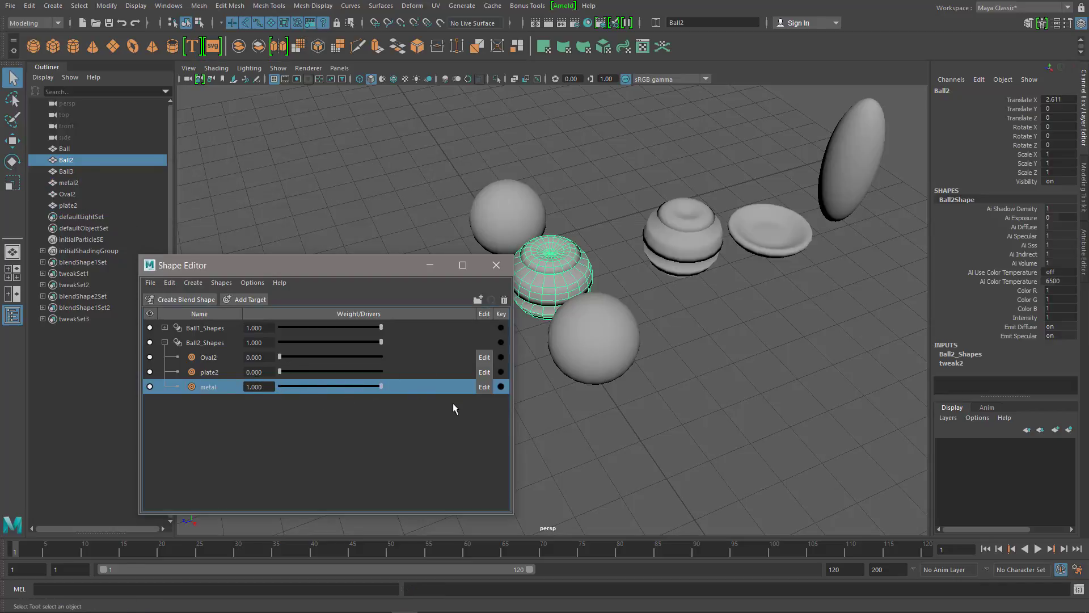
mouse_move(613, 342)
left_mouse_down("alt")
mouse_move(705, 336)
mouse_move(683, 376)
left_mouse_up("alt")
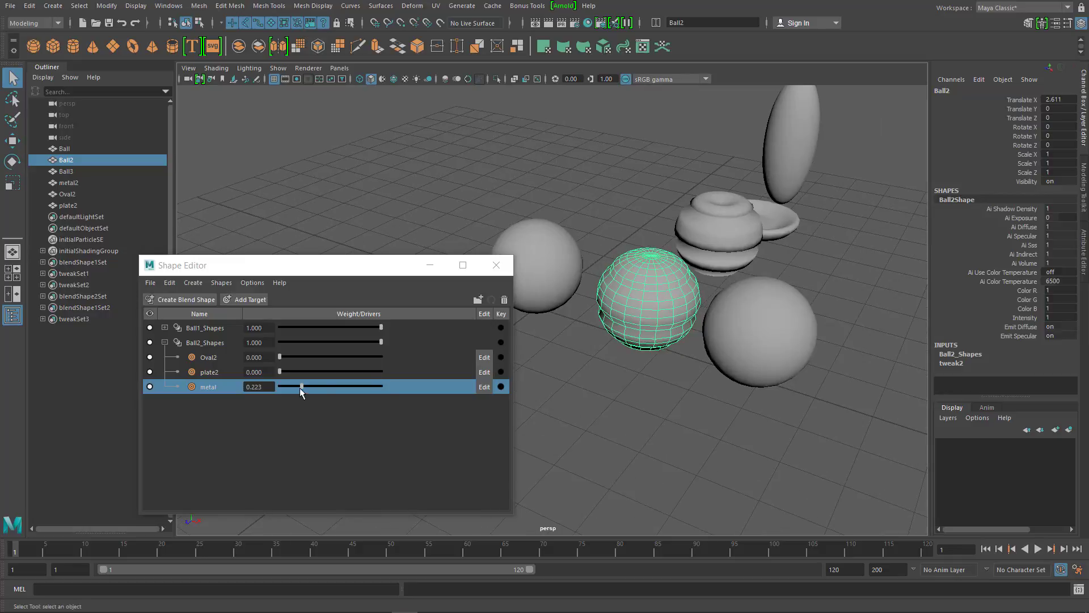
mouse_move(300, 387)
left_mouse_down()
mouse_move(282, 391)
mouse_move(401, 397)
mouse_move(281, 366)
mouse_move(440, 390)
mouse_move(273, 357)
mouse_move(422, 365)
mouse_move(270, 388)
left_mouse_up()
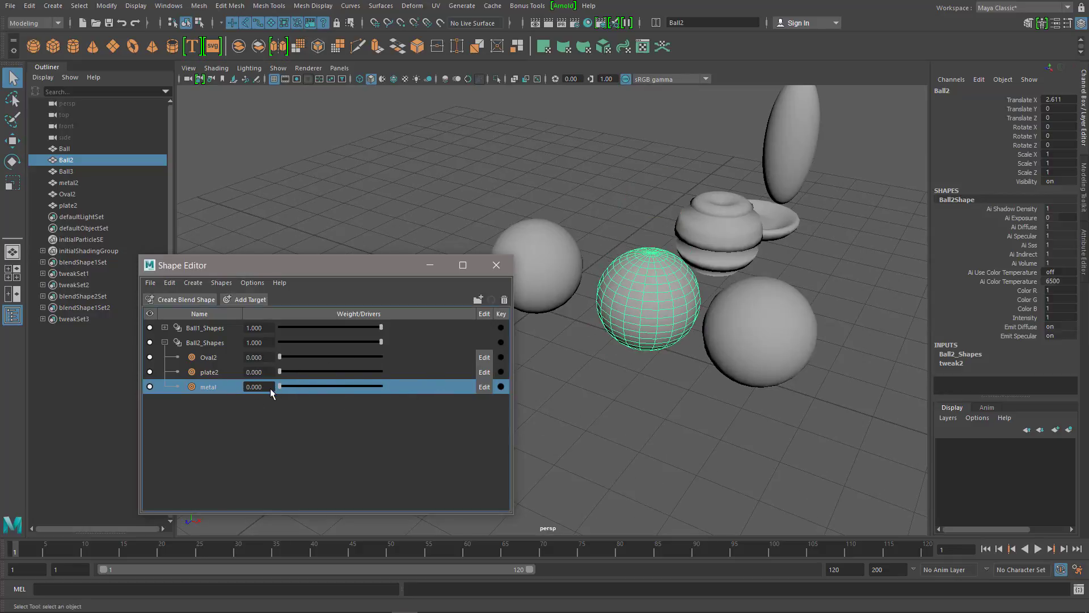
left_click(164, 343)
- Delete the metal2, Oval2 and plate2 target meshes
left_click_drag(778, 309, 692, 282, "alt")
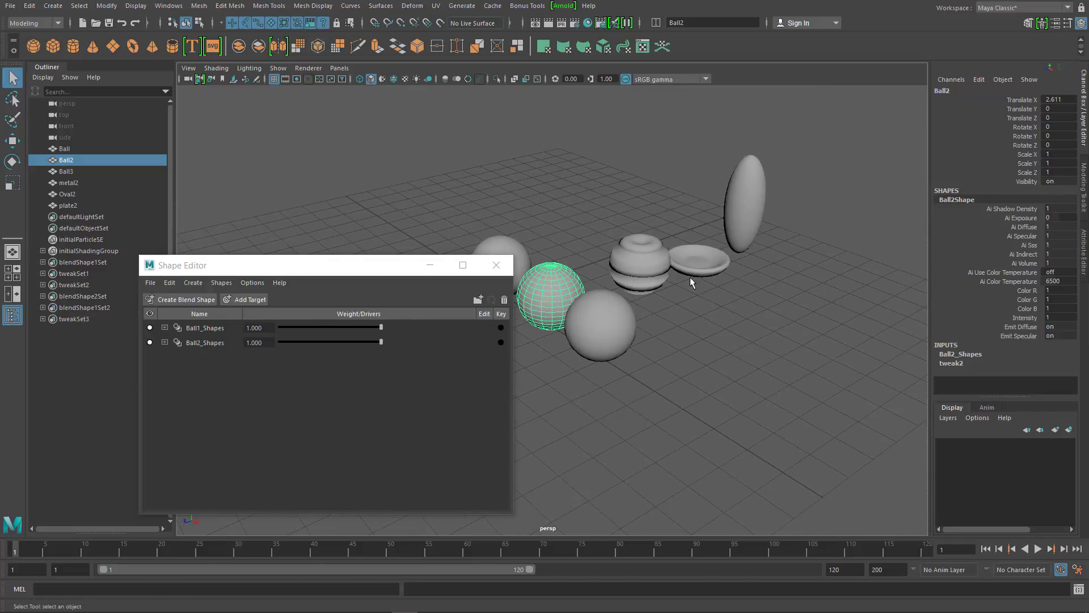
left_click(639, 262)
left_click(698, 259, "shift")
left_click(745, 202, "shift")
key("Delete")
- Show Ball3's Ball1_Shapes2 blend weights in the Attribute Editor
left_click(584, 329)
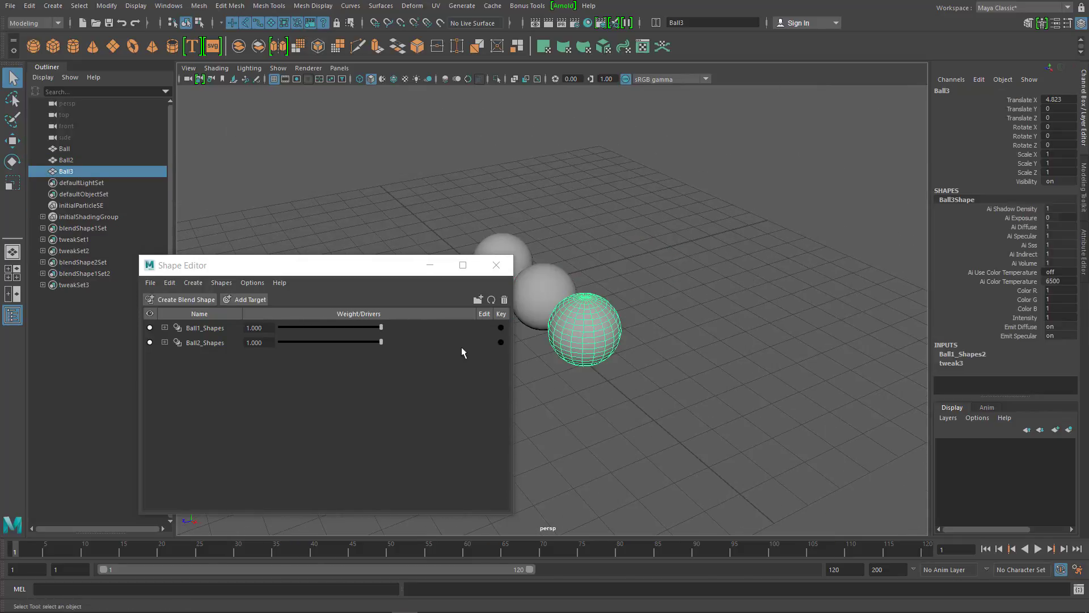
left_click(1083, 251)
left_click(978, 88)
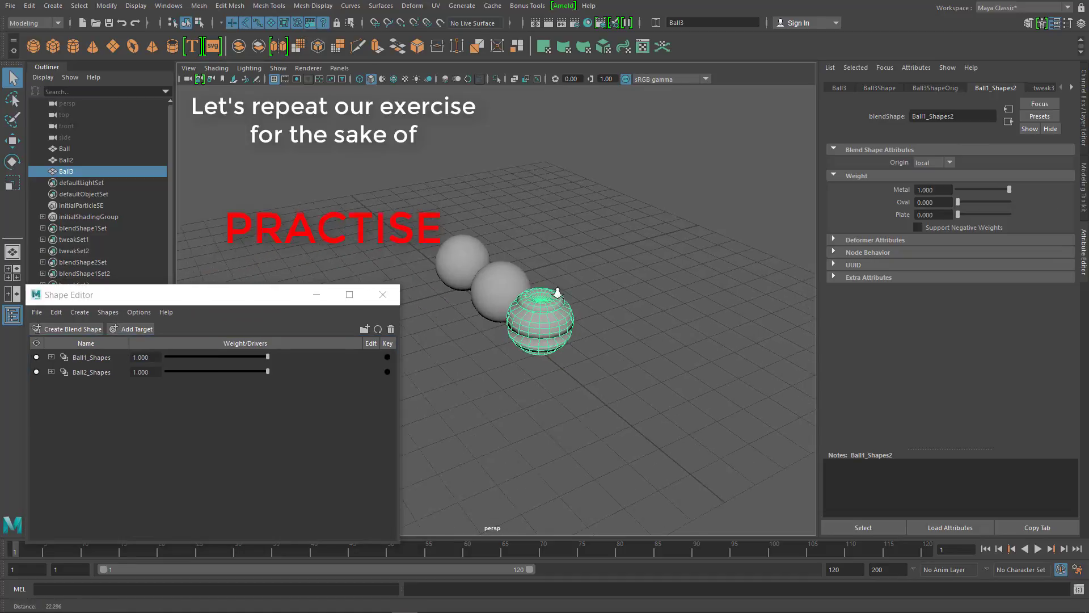
- Move the metal copy right of Ball3 and float Ball1_Shapes2 weights in a window
key("w")
left_click_drag(545, 323, 621, 299)
left_click(544, 326)
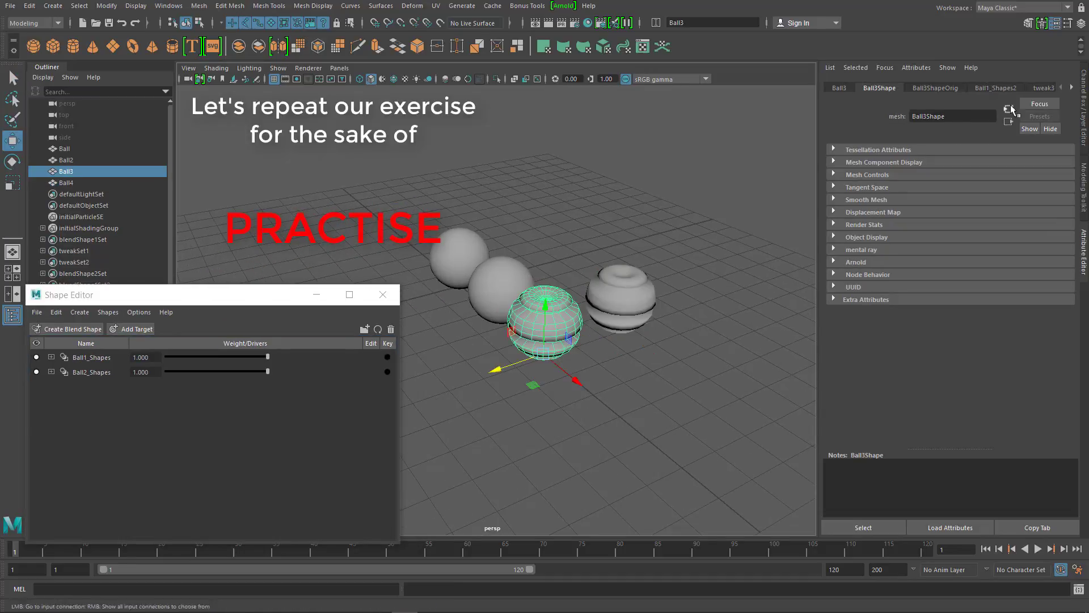
left_click(996, 88)
left_click(1037, 528)
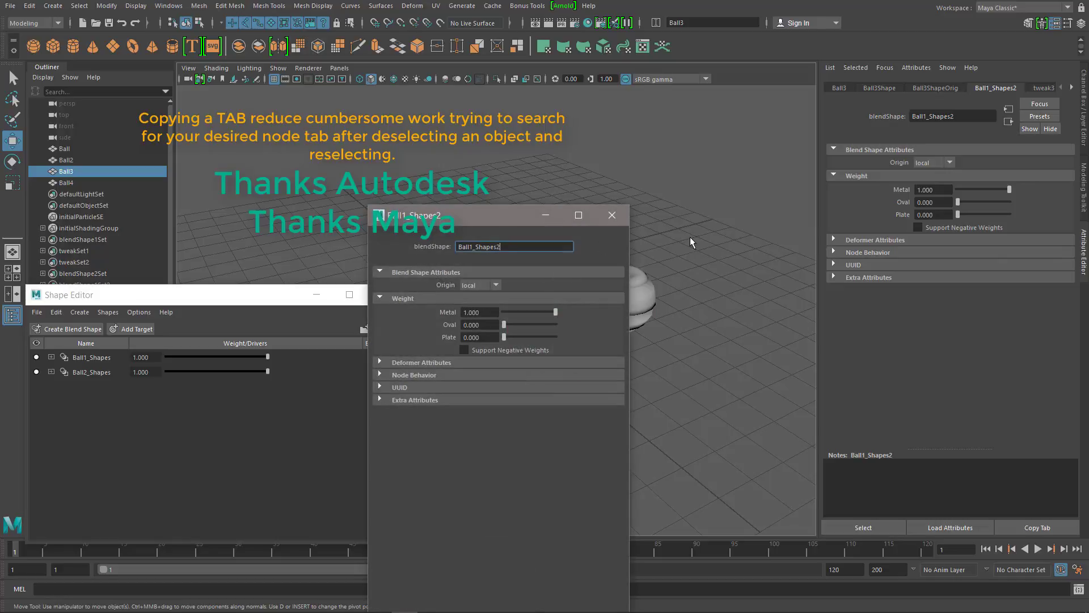
left_click_drag(483, 225, 789, 245)
- Set Metal to 0 and Oval to 1, duplicate Ball3, and move the oval copy right
left_click_drag(861, 332, 749, 336)
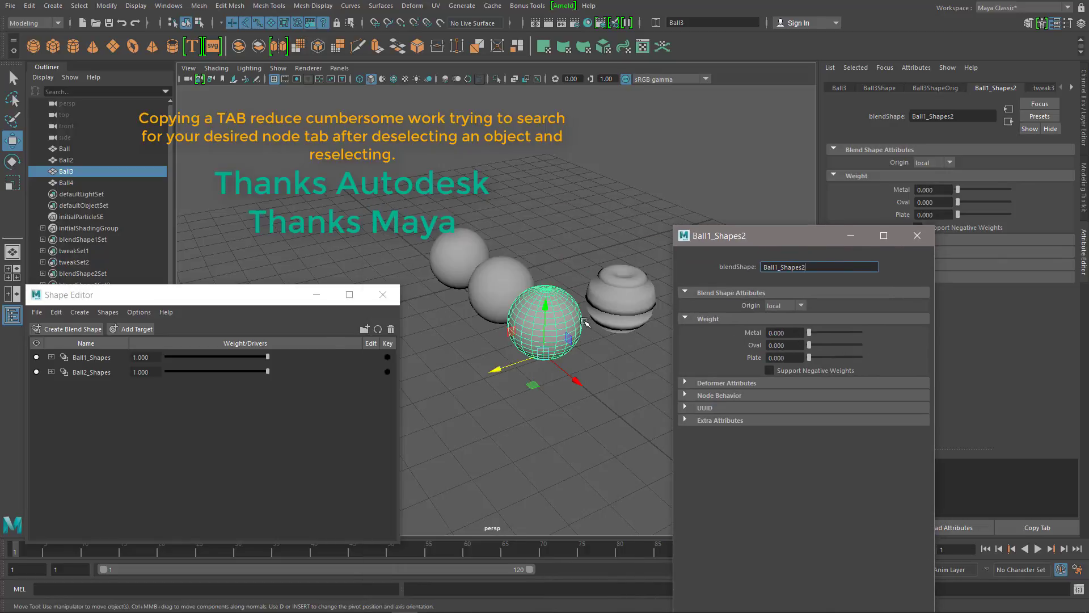
middle_click_drag(584, 322, 517, 309, "alt")
left_click_drag(810, 345, 860, 345)
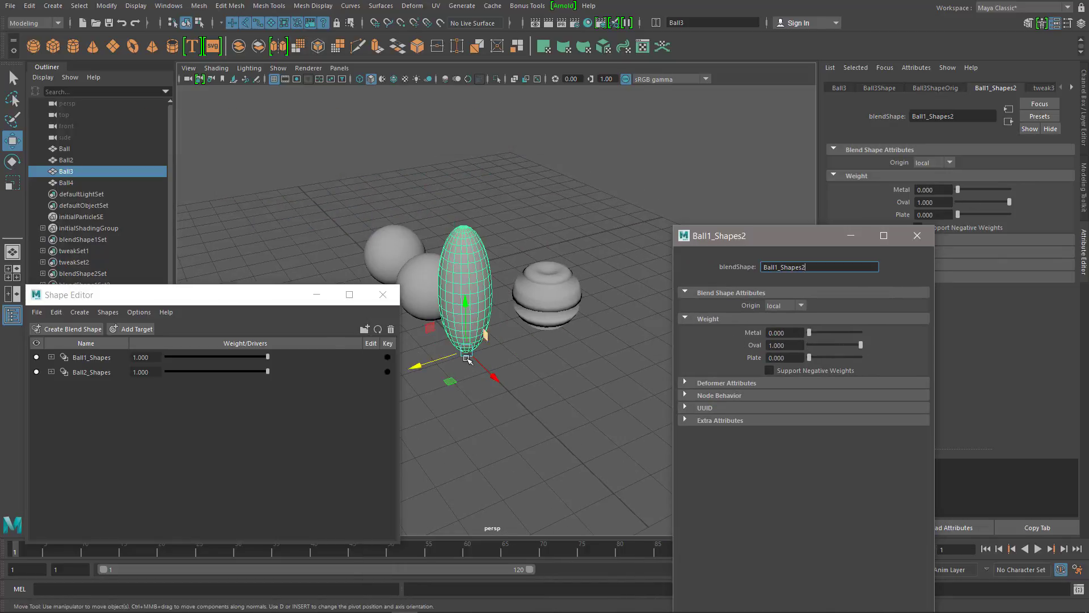
middle_click_drag(491, 334, 513, 337, "alt")
key("ctrl+d")
left_click_drag(434, 368, 637, 306)
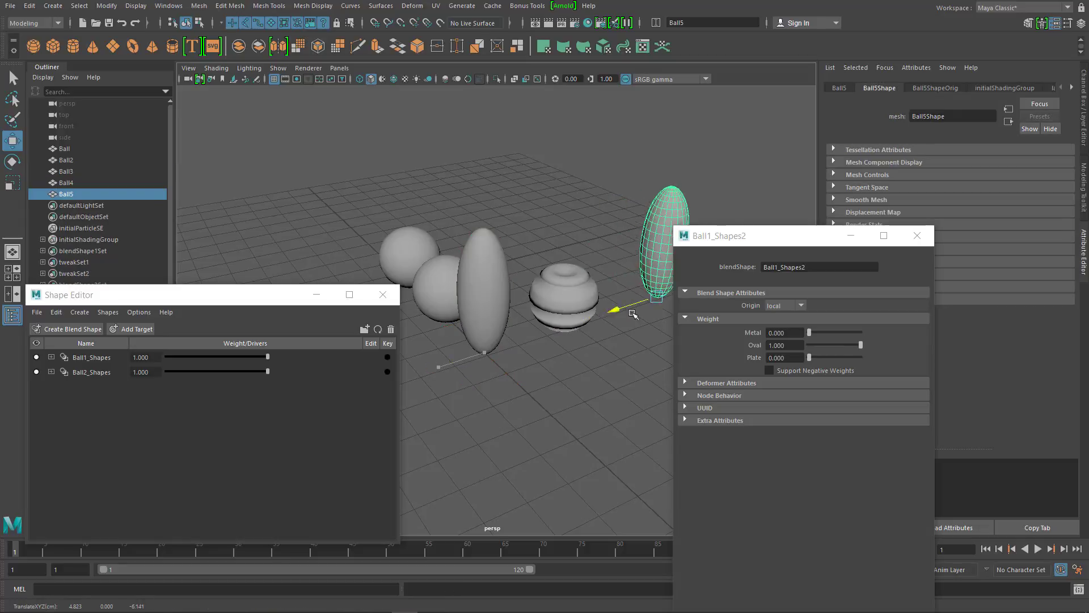
- Switch Ball3 to Plate weight 1, duplicate it, and move the plate copy right
mouse_move(860, 345)
left_mouse_down()
mouse_move(810, 345)
mouse_move(861, 357)
left_mouse_up()
left_click(484, 340)
key("ctrl+d")
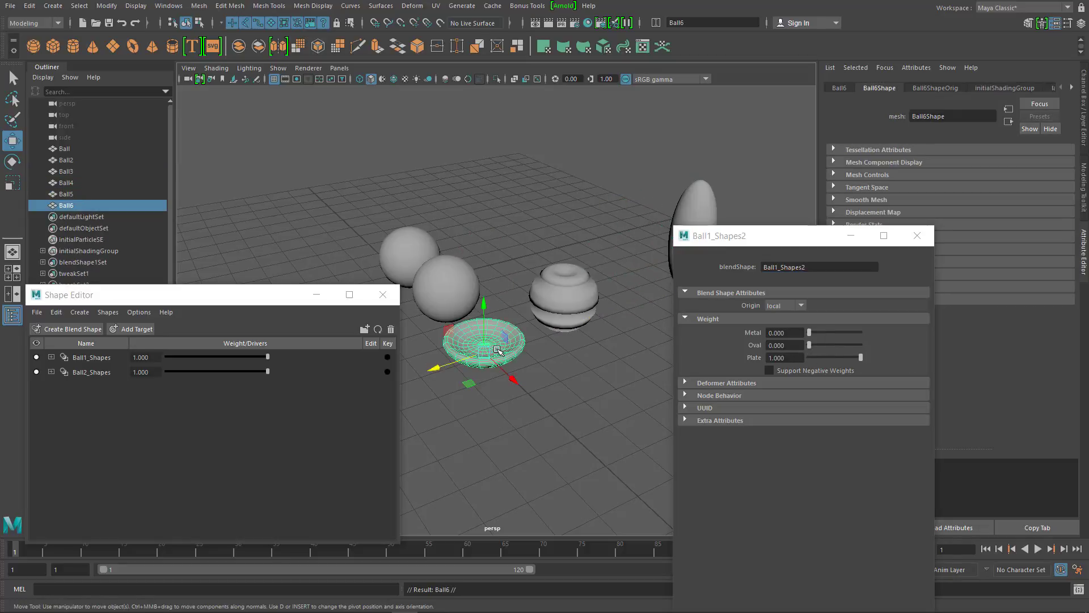
left_click_drag(458, 378, 630, 318)
- Reset Ball3's Plate weight to 0 and close the floating weights window
left_click(498, 346)
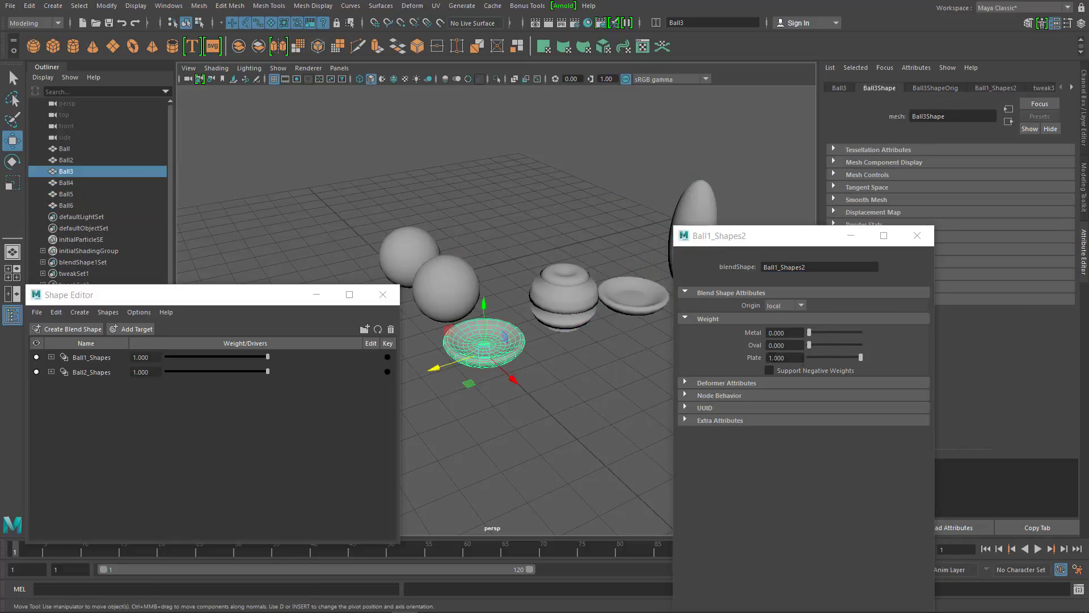
left_click_drag(860, 357, 809, 357)
left_click(917, 236)
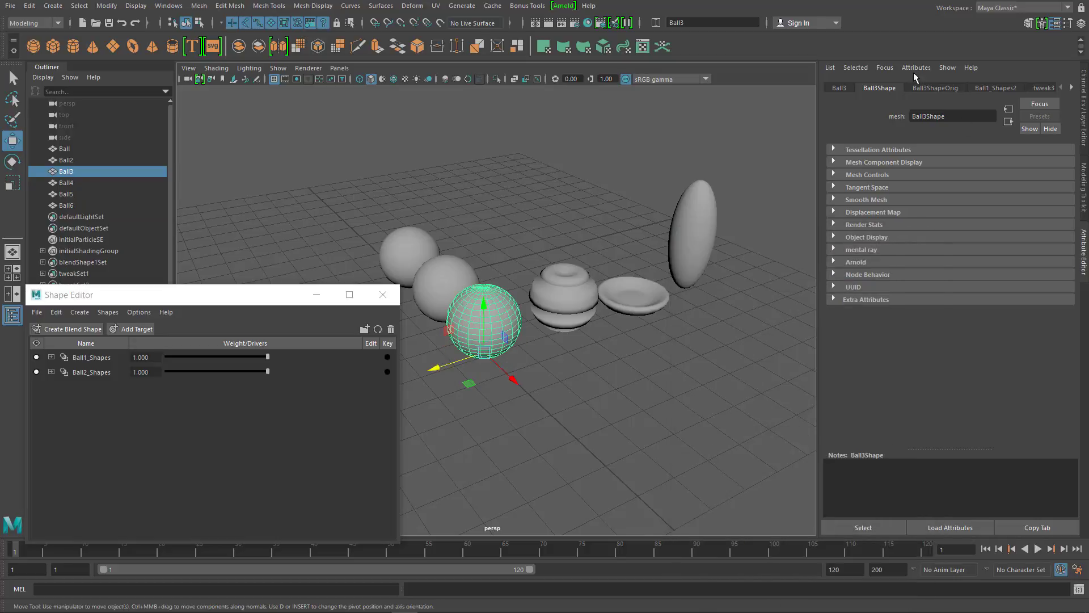
left_click(574, 270)
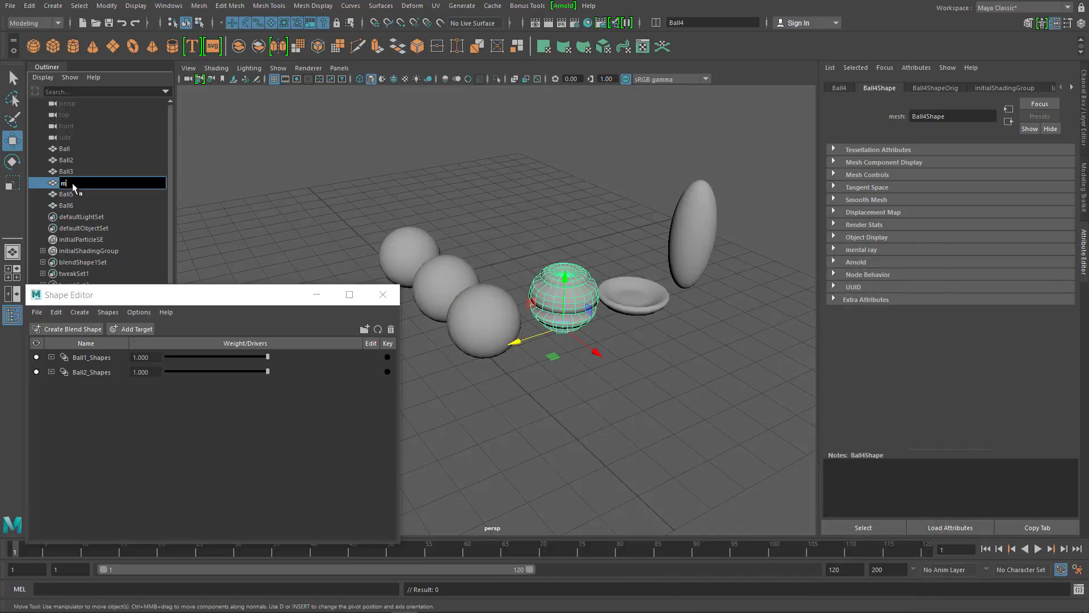
- Rename Ball4 to metal3 and Ball5 to Oval3
type("metal3")
key("Return")
key("Down")
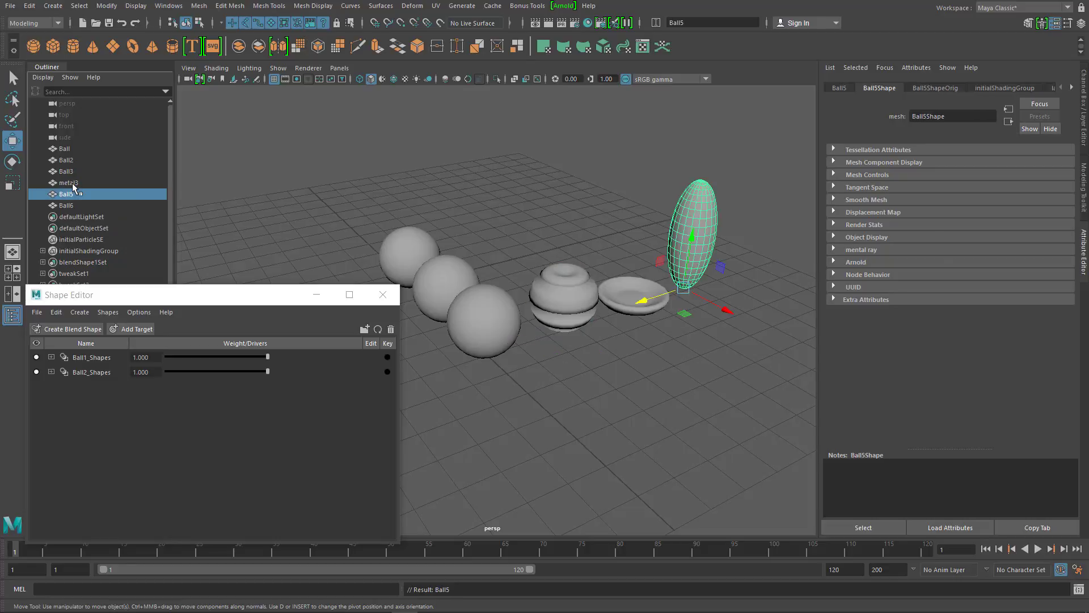
type("Oval3")
key("Return")
- Rename Ball6 to Plate3 and create a new blend shape on Ball3
key("Down")
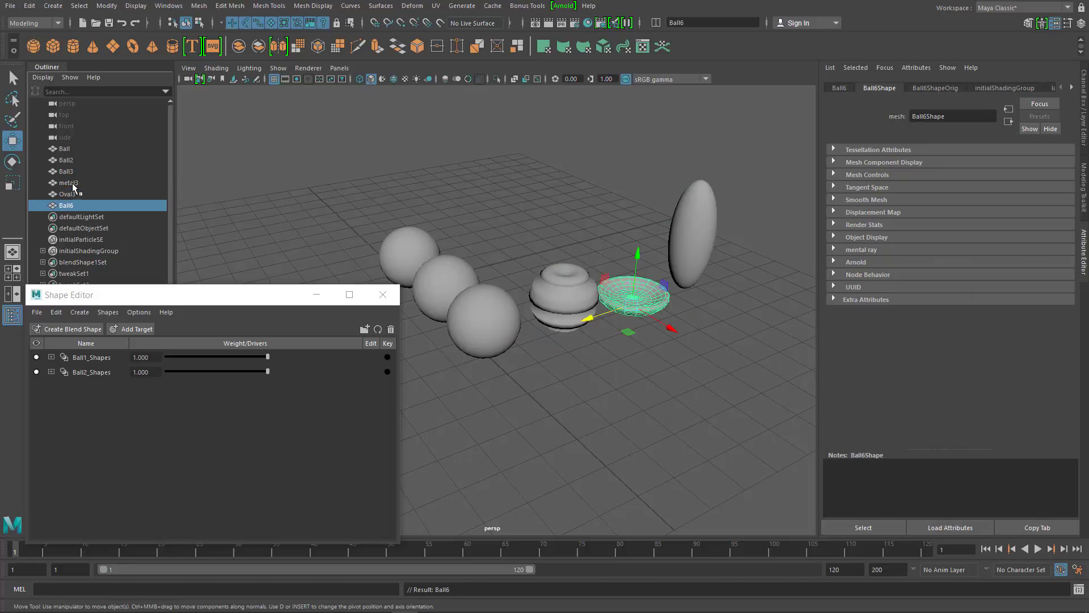
type("Oval")
key("BackSpace")
key("BackSpace")
key("BackSpace")
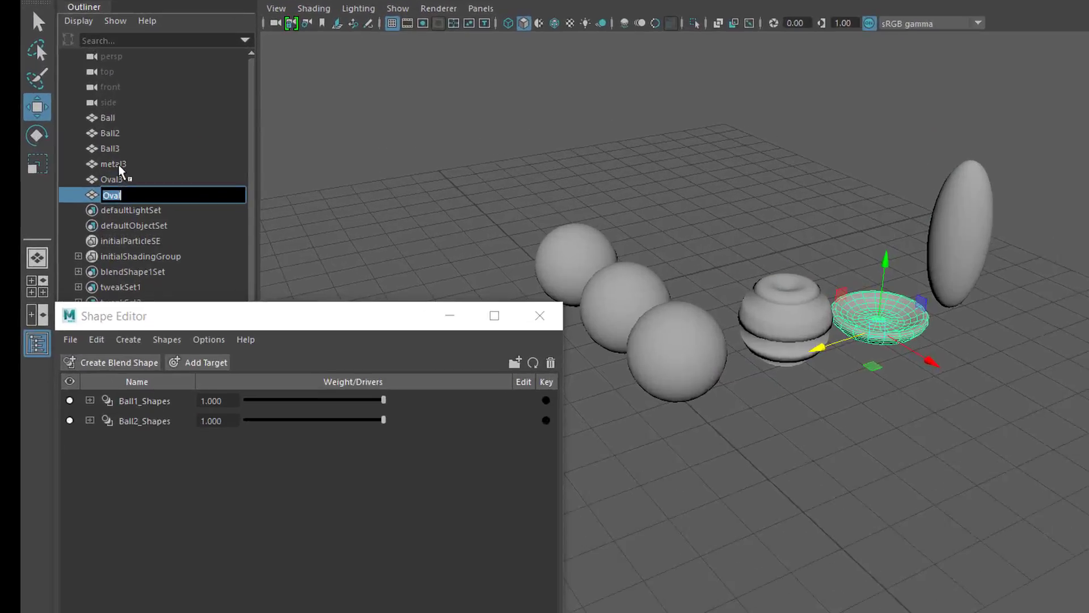
type("Plate3")
key("Return")
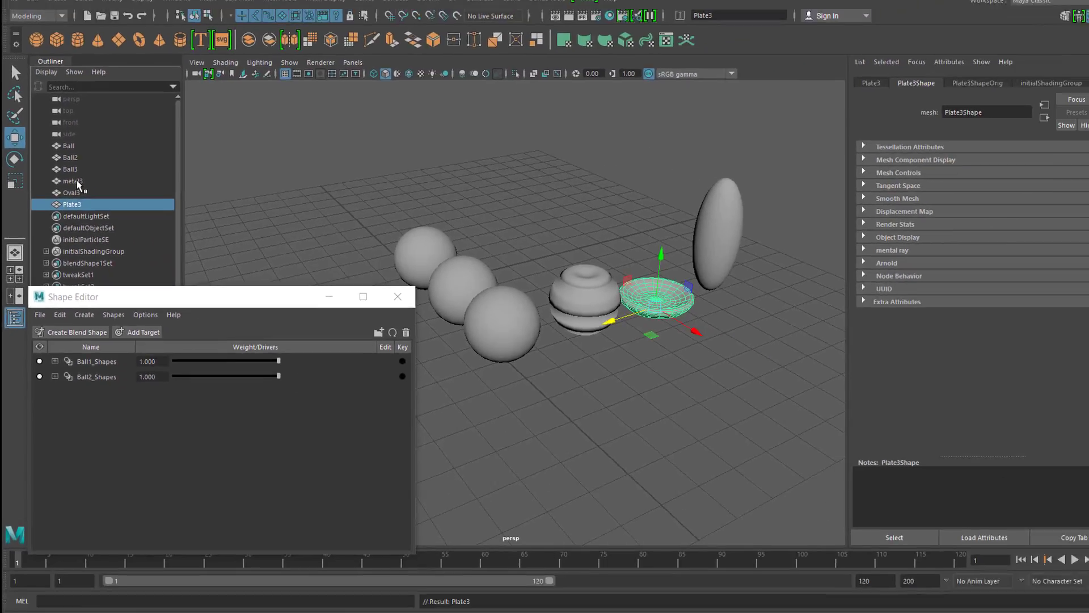
left_click(86, 110)
left_click(95, 316)
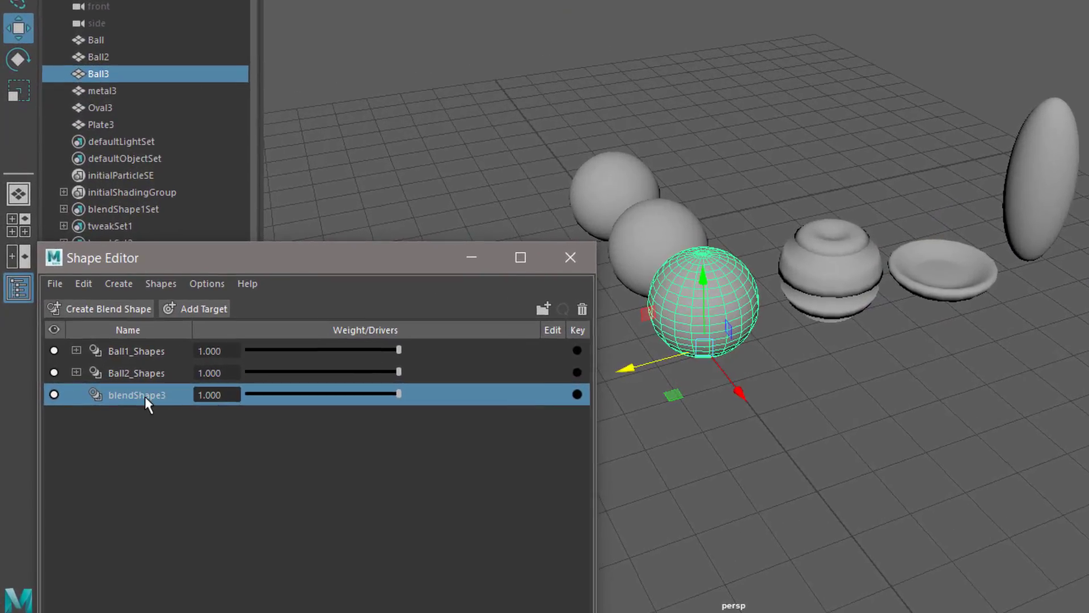
- Rename blendShape3 to Ball3_Shapes
left_click(122, 372)
double_click(135, 392)
type("Ball2_Shapes")
- Add Oval3, Plate3 and metal3 as Ball3_Shapes targets and preview a morph
left_click(1041, 179)
left_click(941, 271, "shift")
left_click(817, 264, "shift")
left_click(704, 301, "shift")
right_click(133, 396)
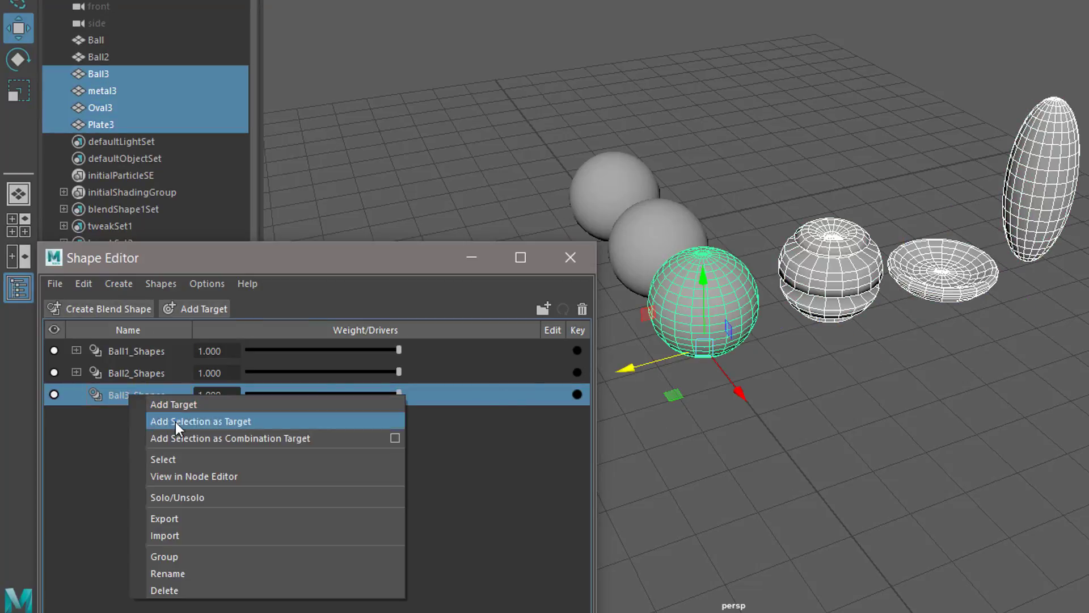
left_click(182, 423)
left_click_drag(608, 170, 734, 352)
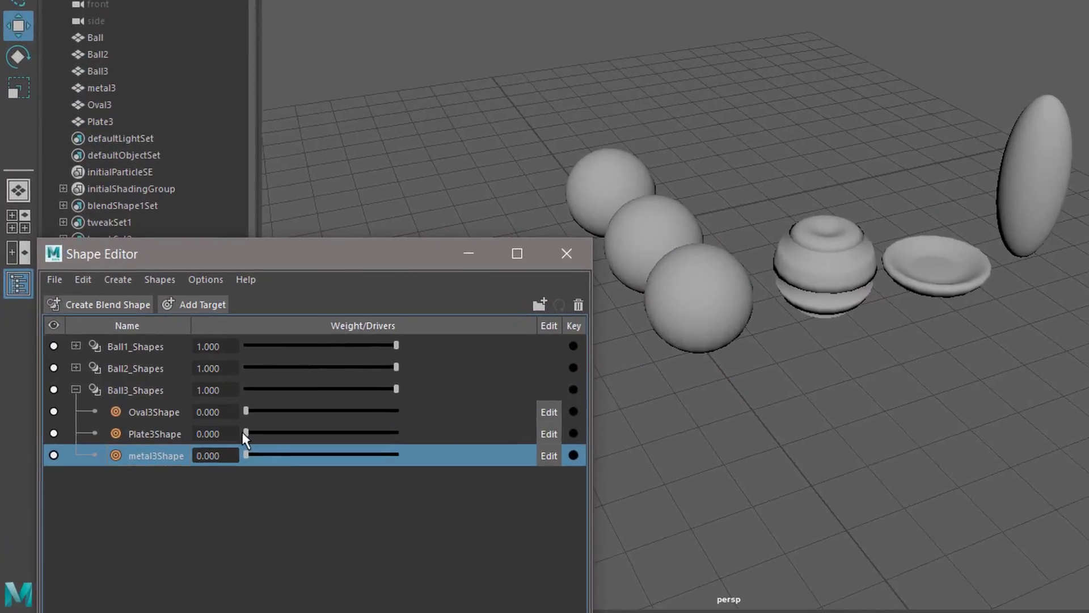
left_click(195, 418)
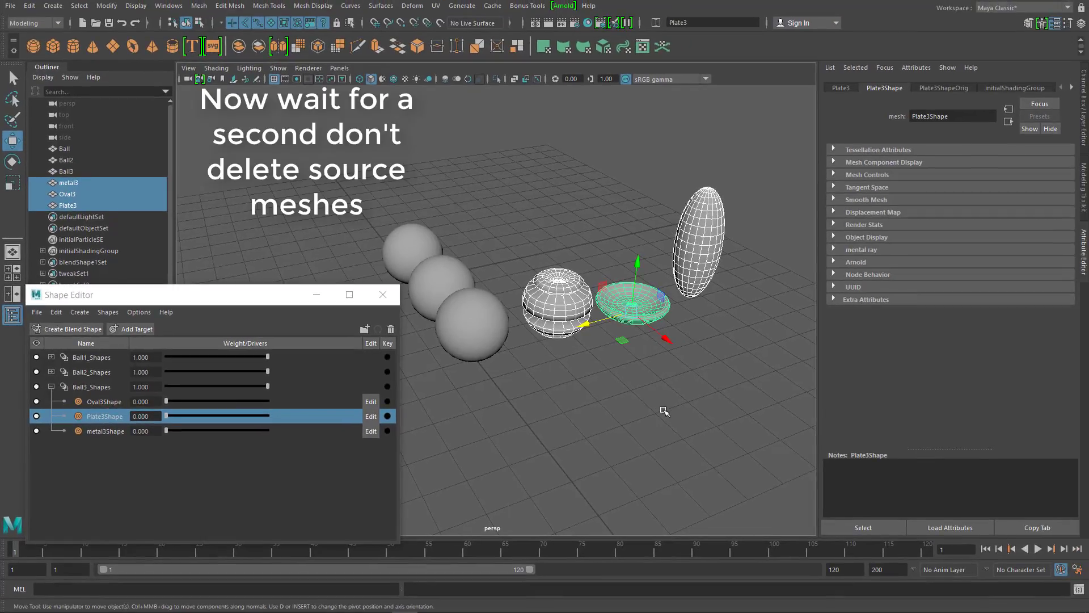
- Select the Ball3 sphere and close the Shape Editor
left_click(664, 411)
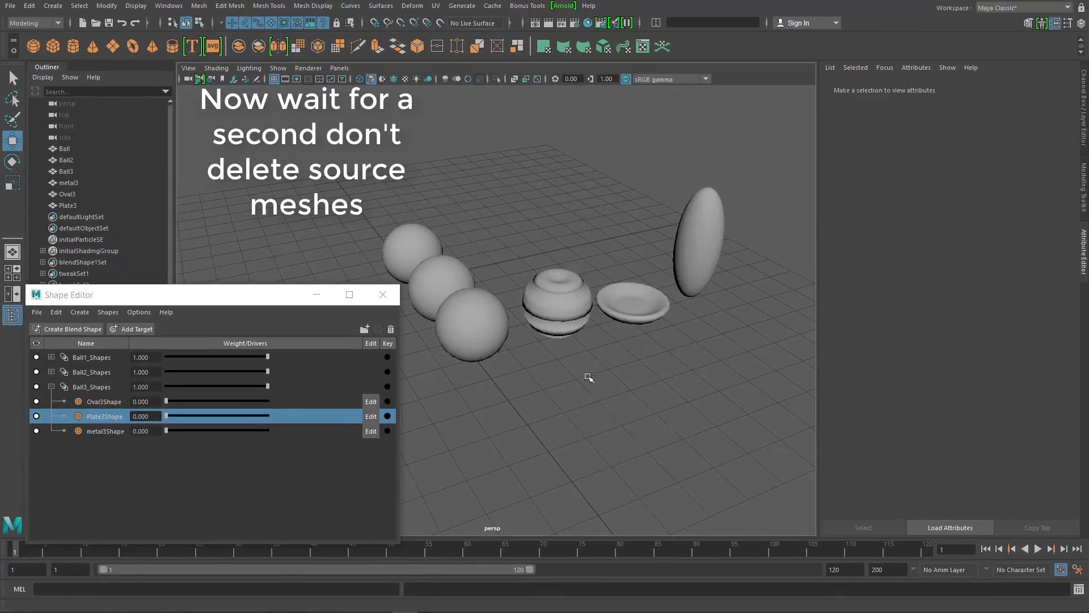
left_click_drag(665, 411, 528, 285, "alt")
left_click(528, 285)
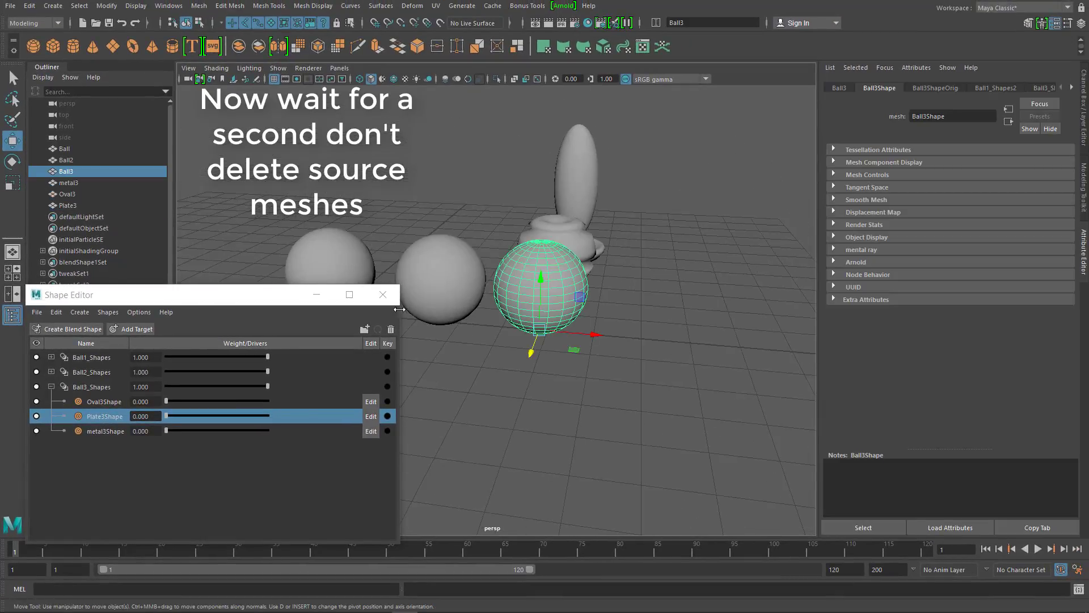
left_click(382, 294)
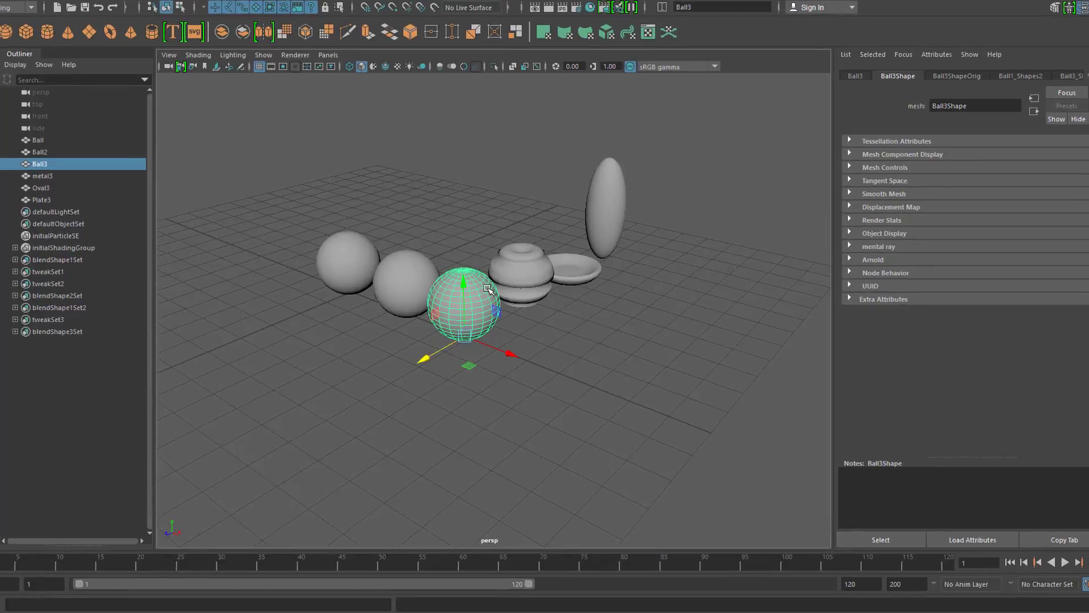
- Open the Hypergraph connections graph for Ball3, enlarge it and frame all its nodes
right_click(489, 290)
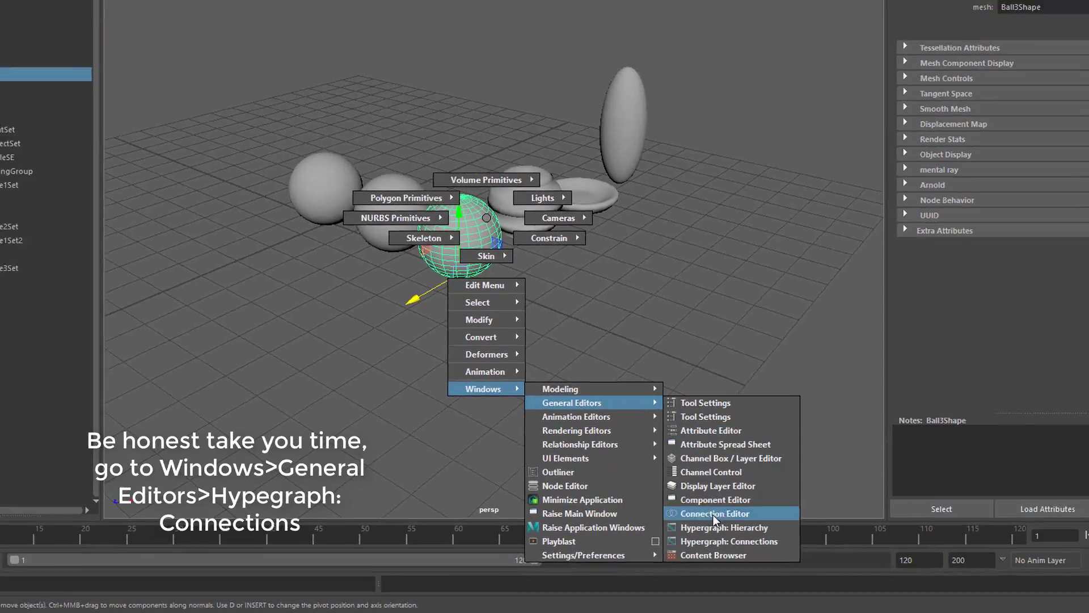
left_click(738, 526)
left_click_drag(516, 339, 804, 530)
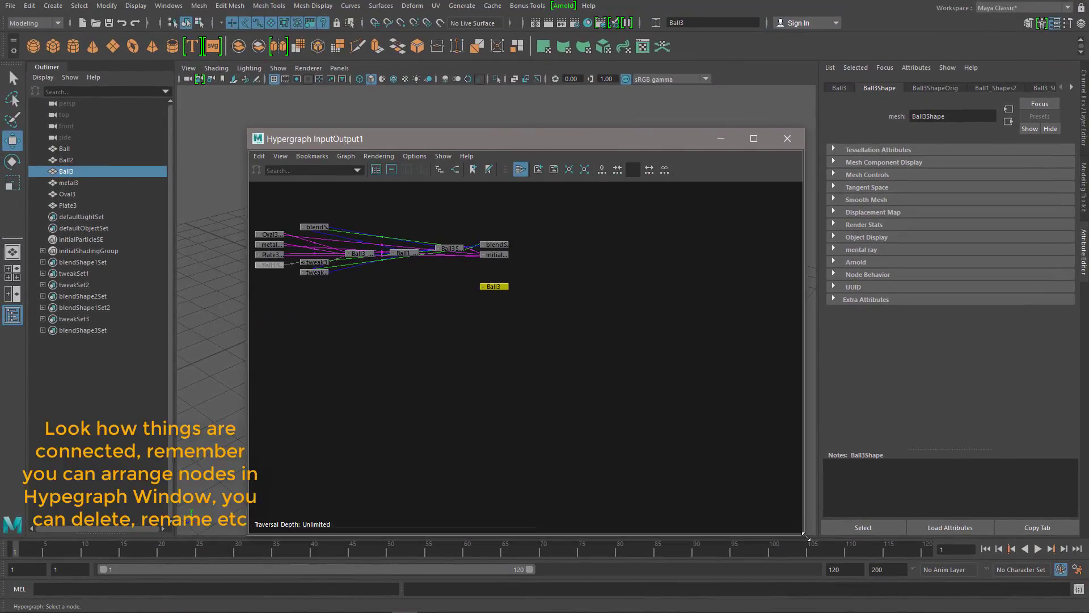
key("a")
left_click_drag(420, 286, 439, 346)
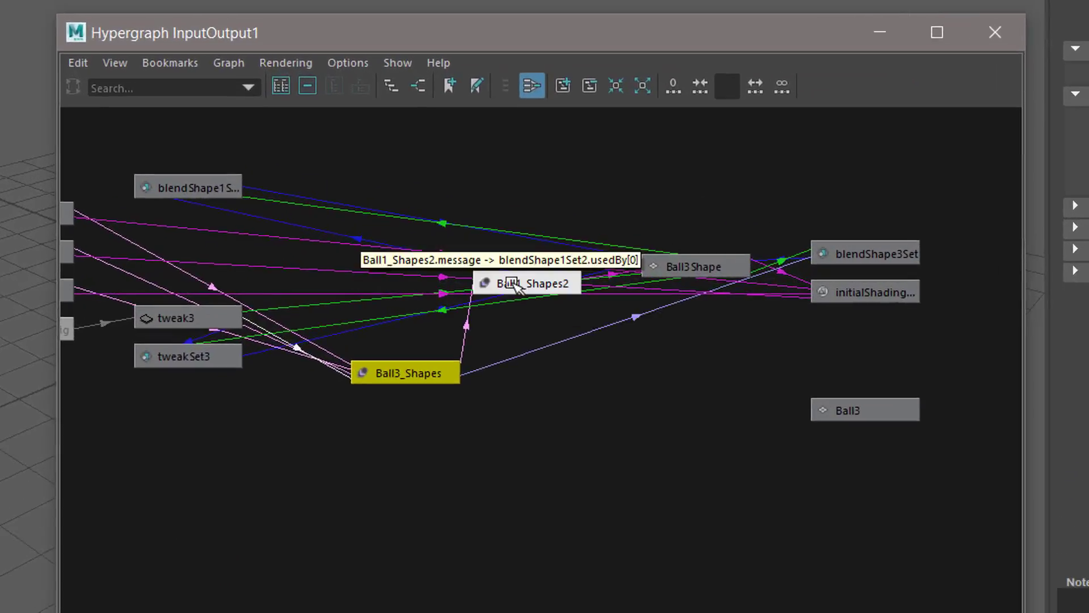
left_click(519, 283)
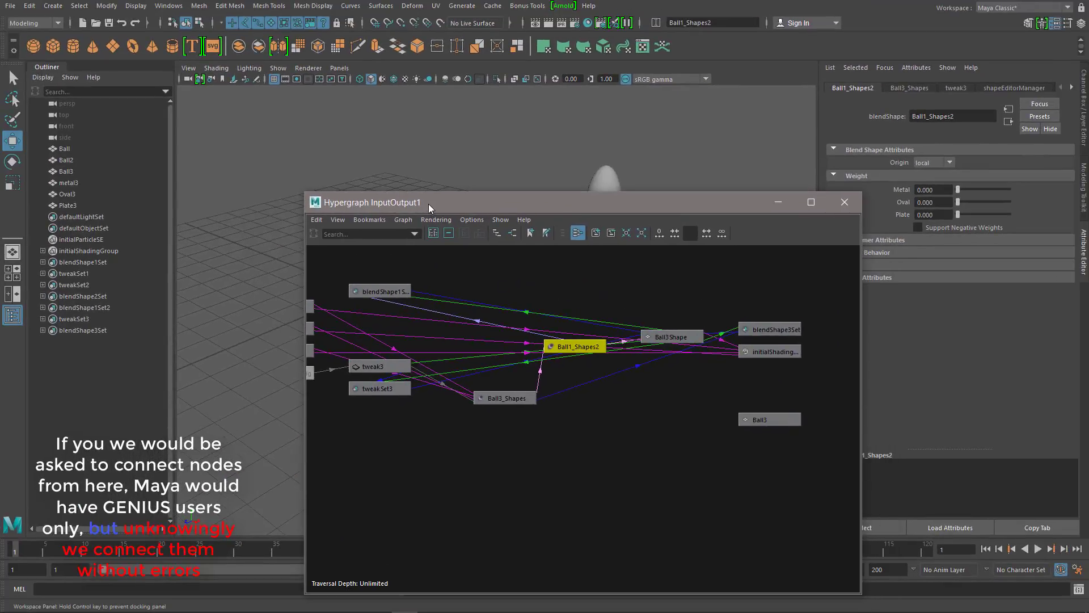
- Rearrange the Ball3 nodes to inspect the Ball3_Shapes and Ball1_Shapes2 network, then close the graph
left_click(370, 220)
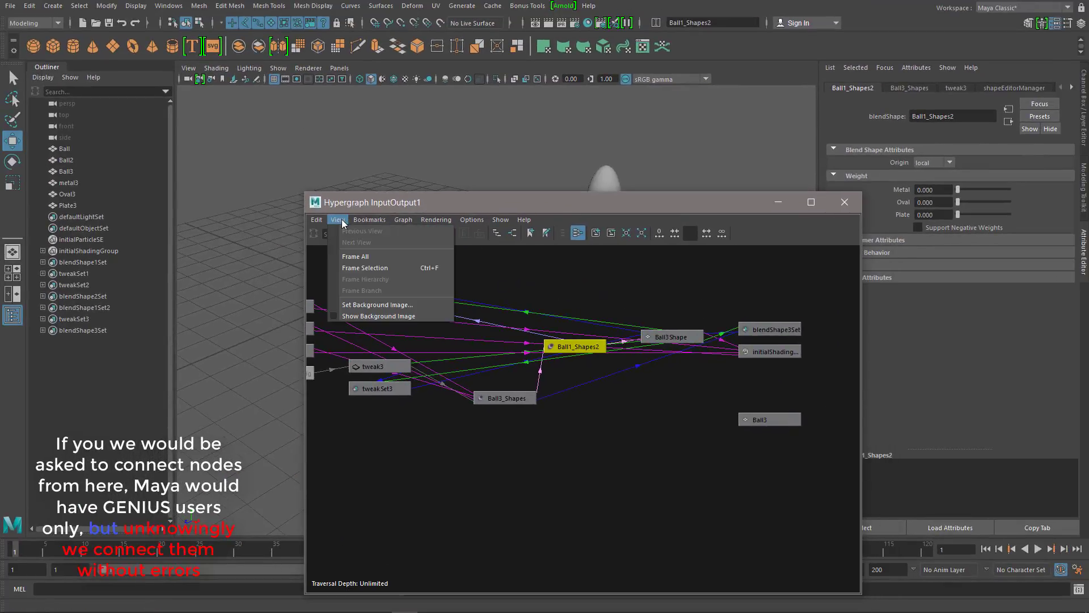
left_click(504, 275)
left_click_drag(415, 204, 386, 389)
left_click(353, 270)
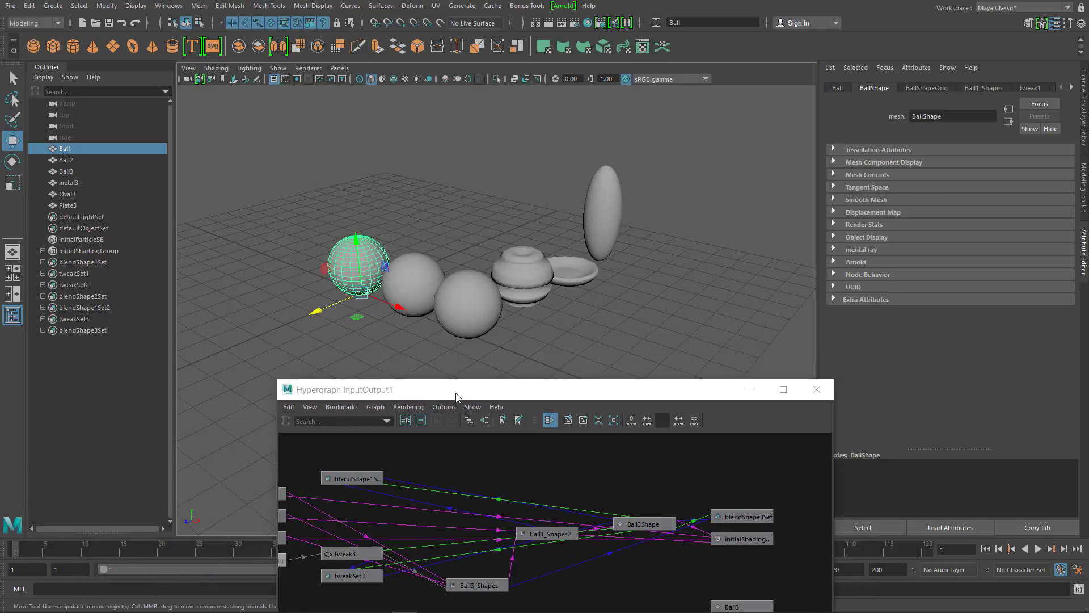
left_click_drag(475, 370, 448, 149)
left_click_drag(703, 363, 475, 405)
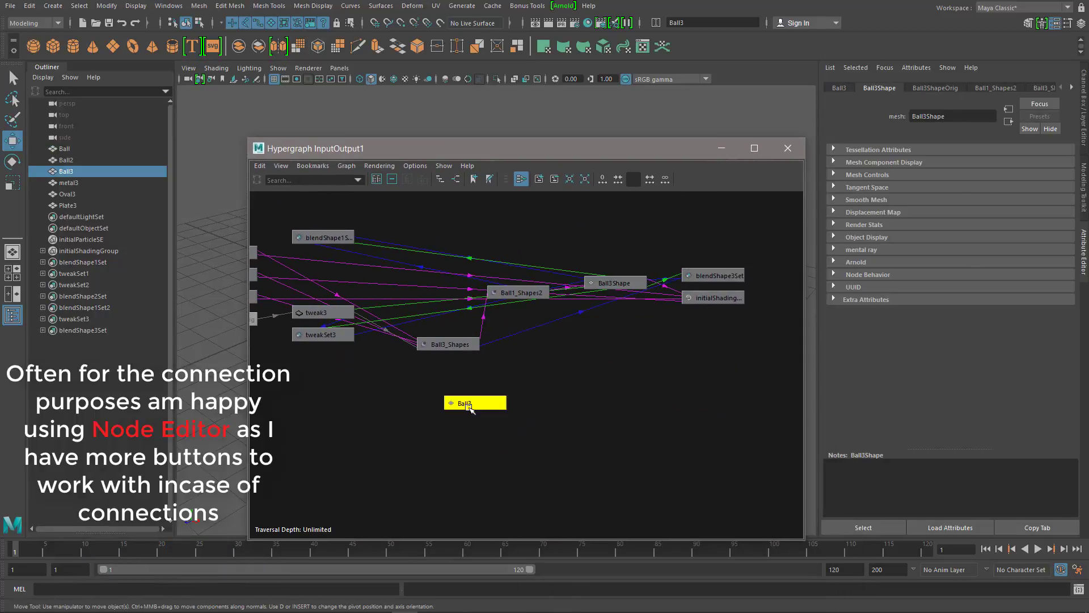
left_click(788, 149)
left_click_drag(527, 244, 621, 440)
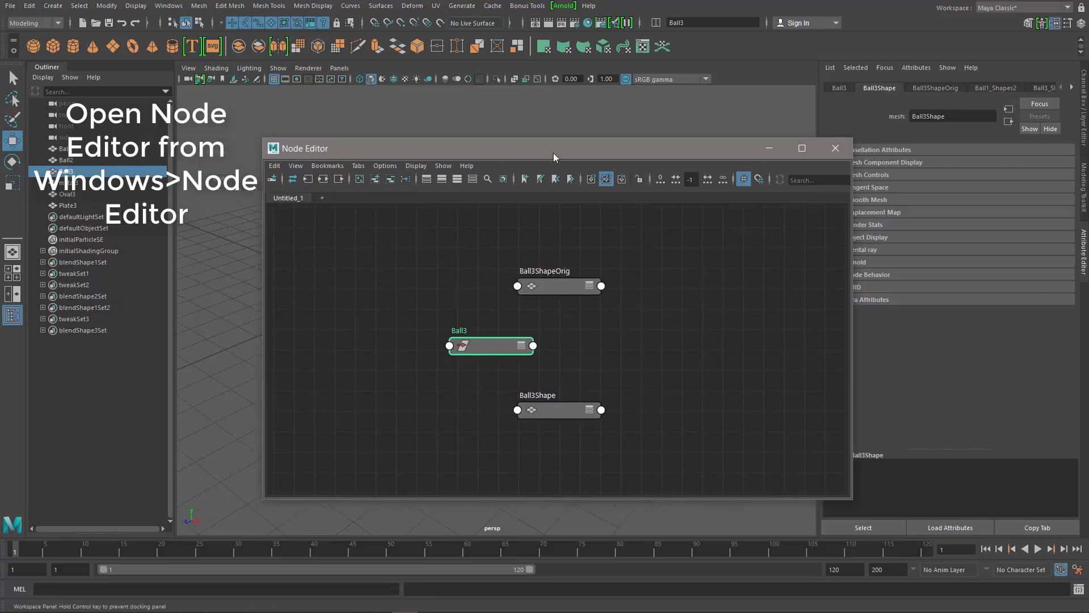
- Load Ball3's input and output connections in the Node Editor and delete Ball3_Shapes
left_click_drag(553, 157, 511, 287)
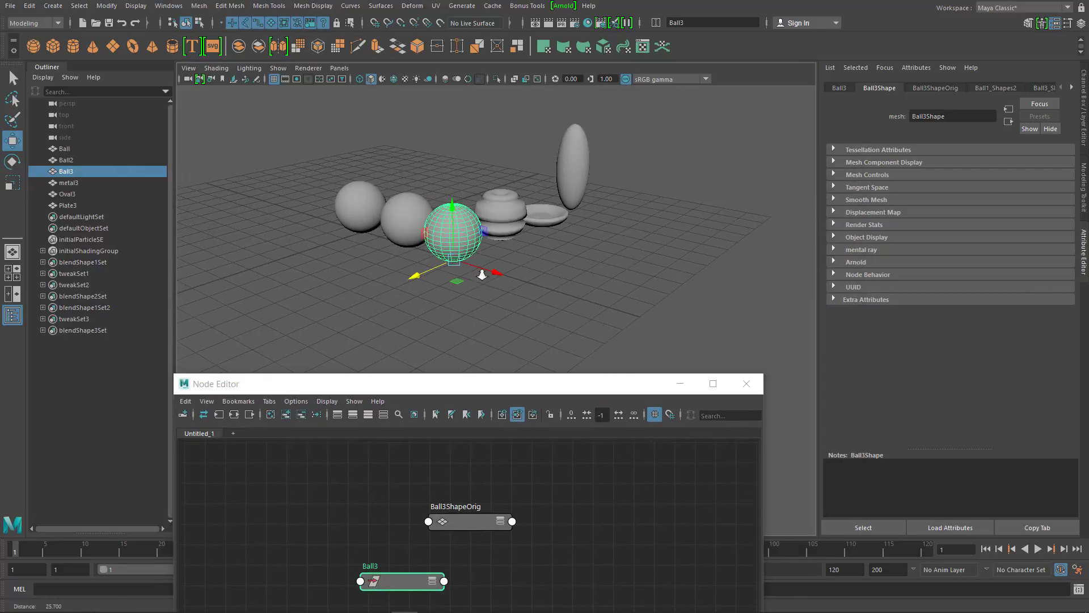
left_click(460, 309)
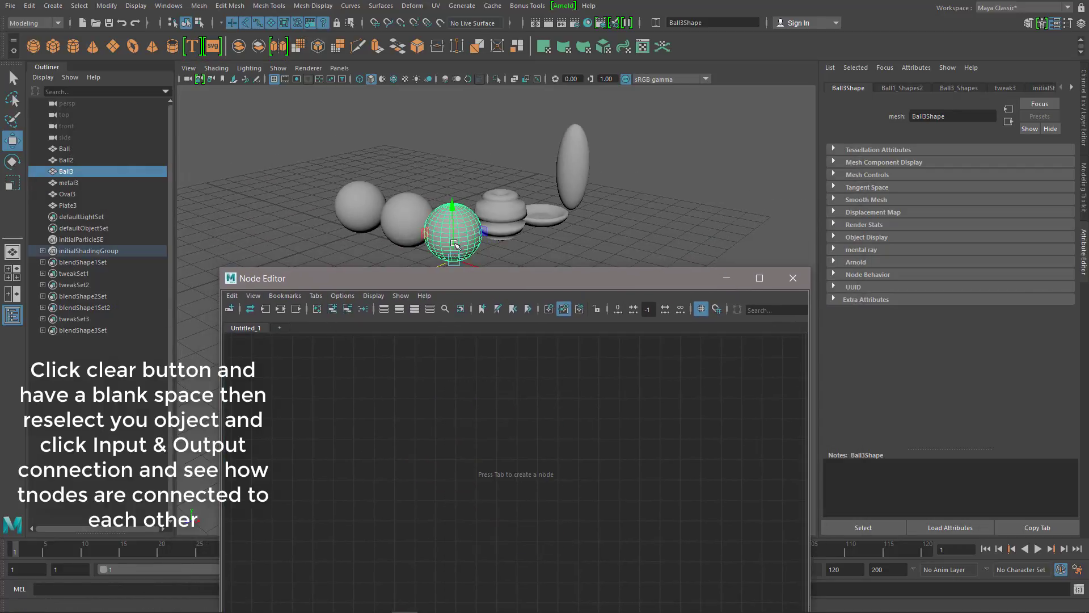
left_click(280, 309)
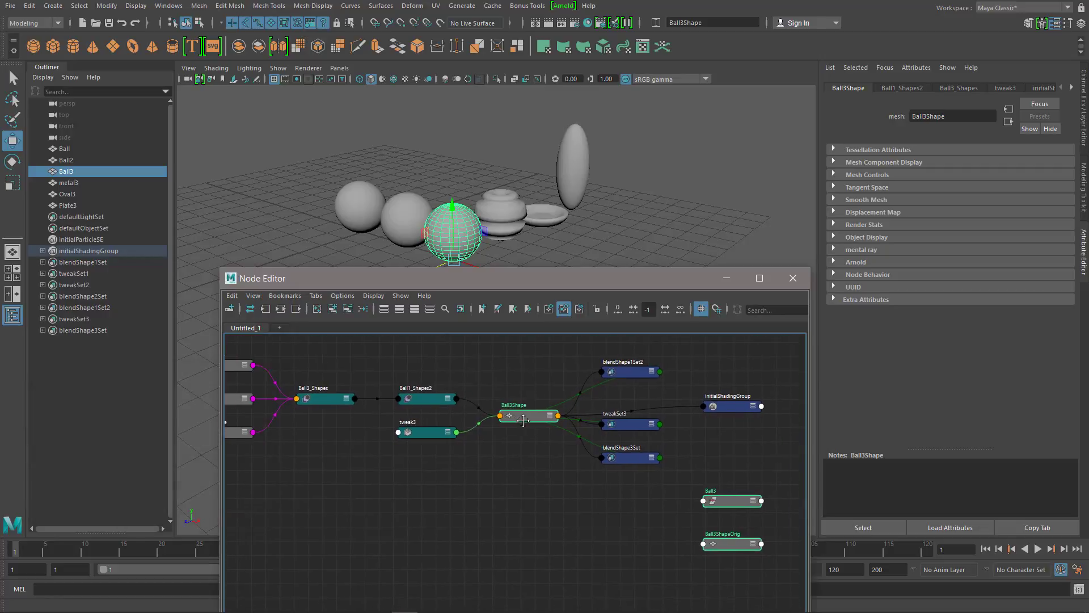
left_click_drag(536, 278, 534, 288)
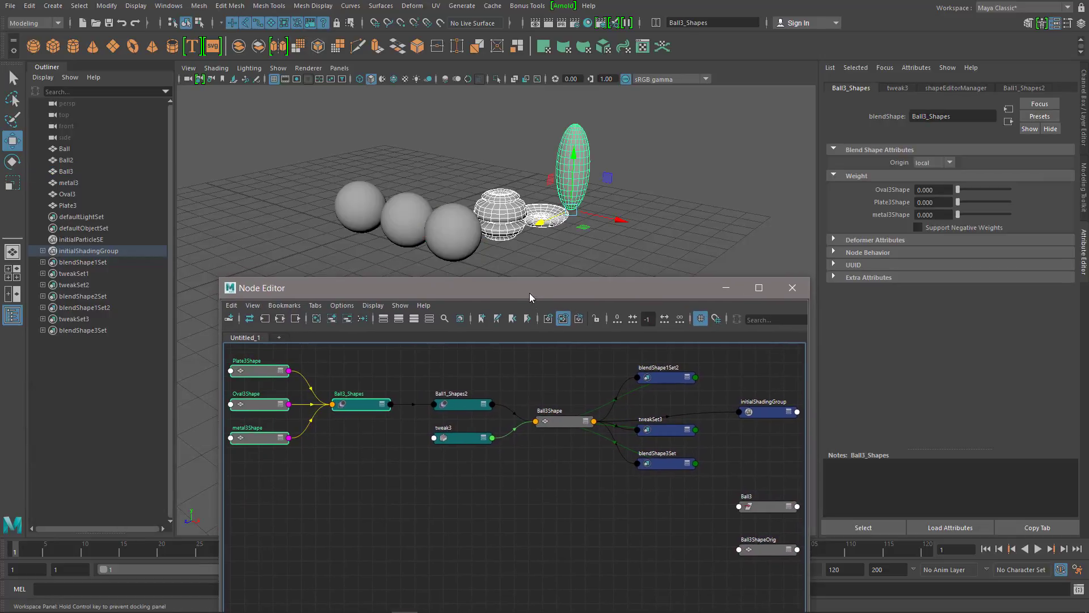
left_click(365, 407)
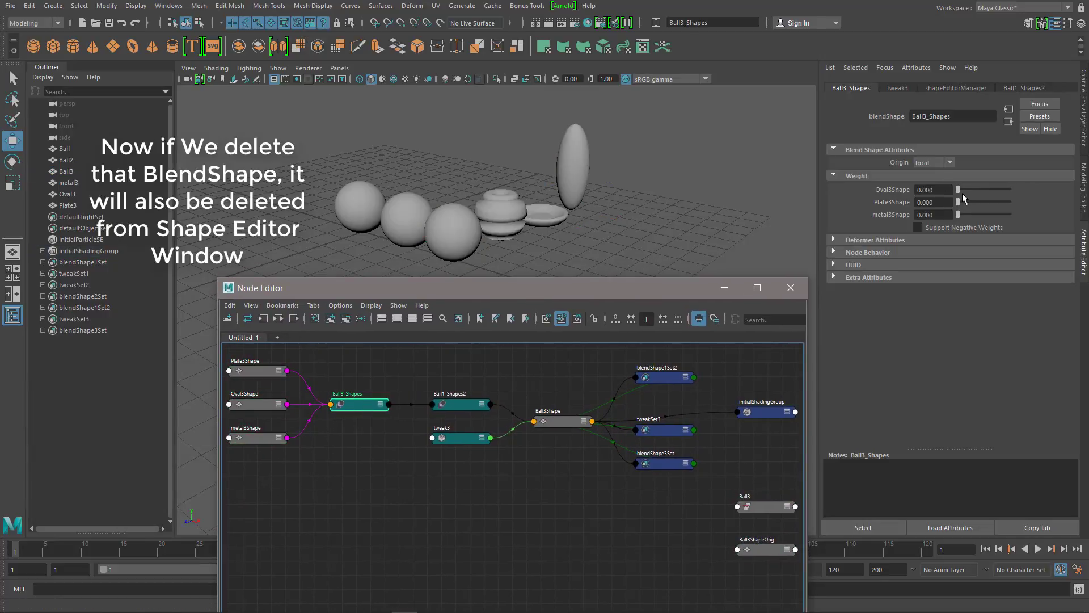
key("Delete")
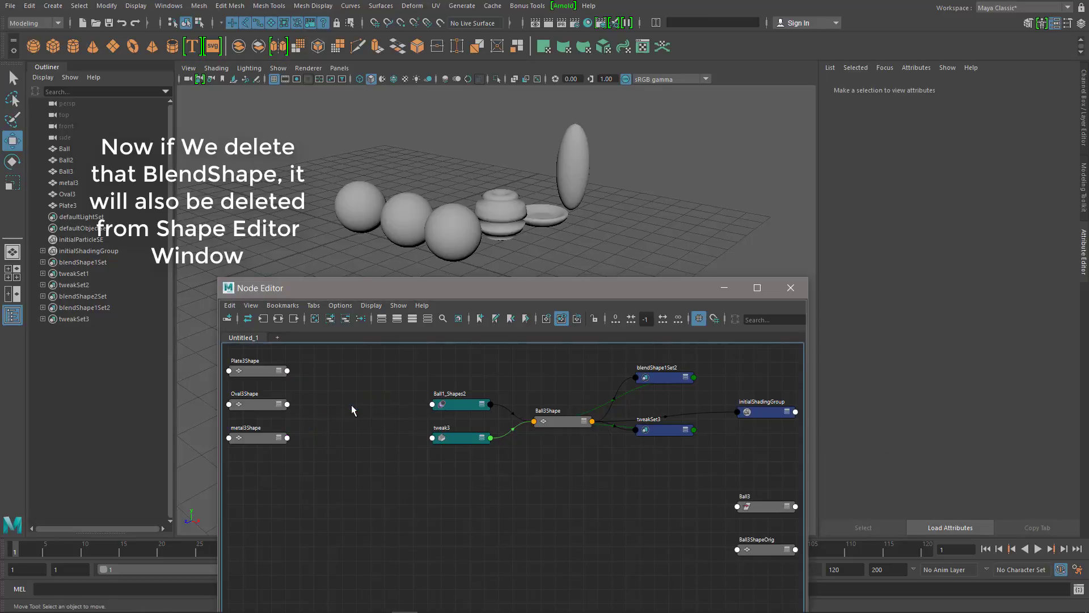
- Check Ball3's Metal weight channel and select the old Ball1_Shapes2 node
left_click(66, 171)
left_click(1084, 108)
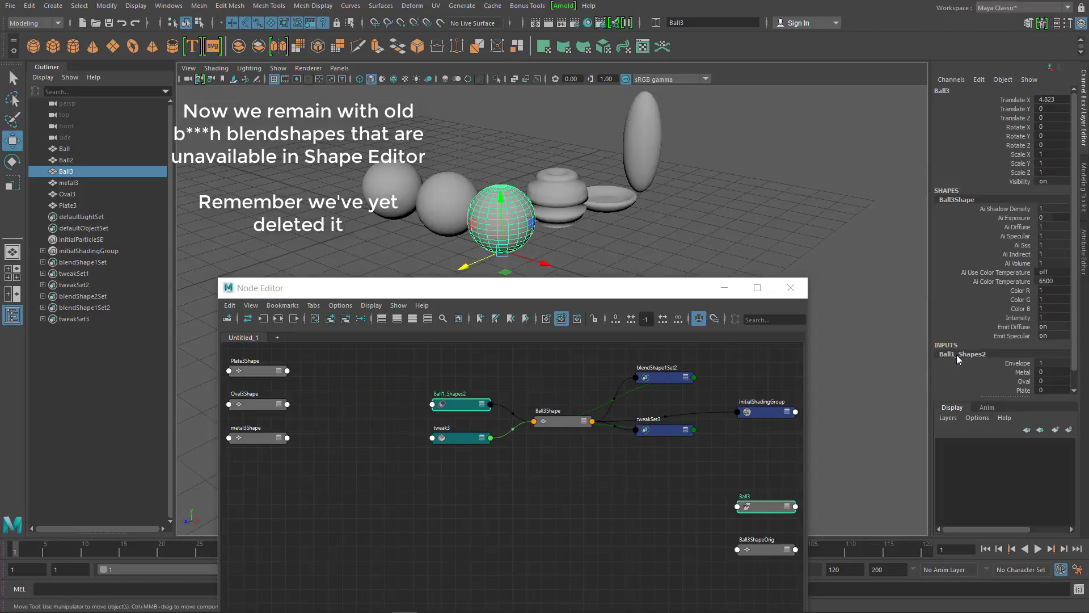
scroll(958, 358, "down", 1)
left_click(998, 353)
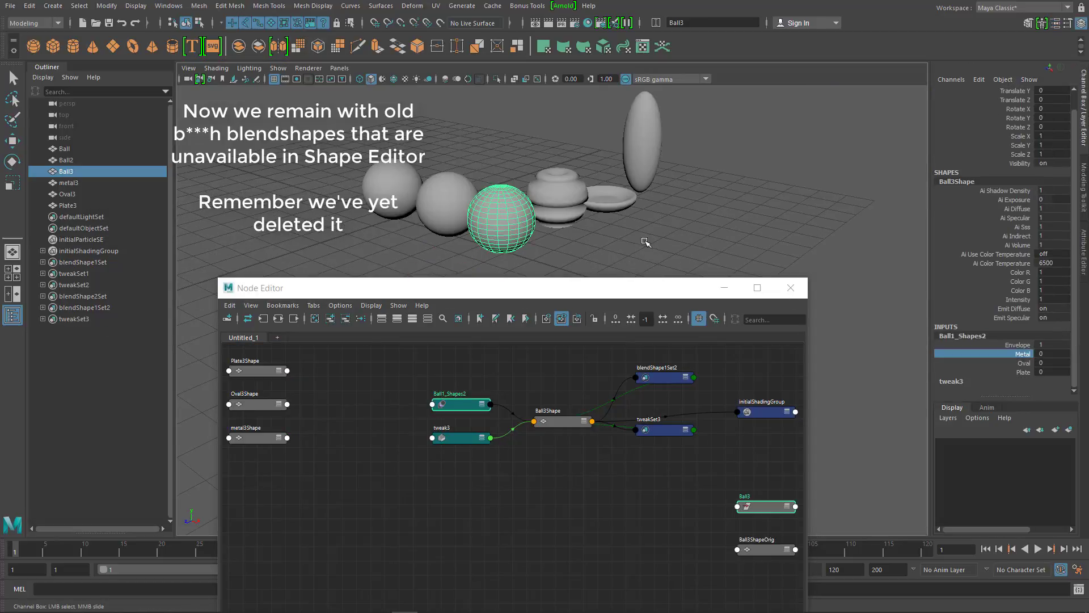
left_click(462, 408)
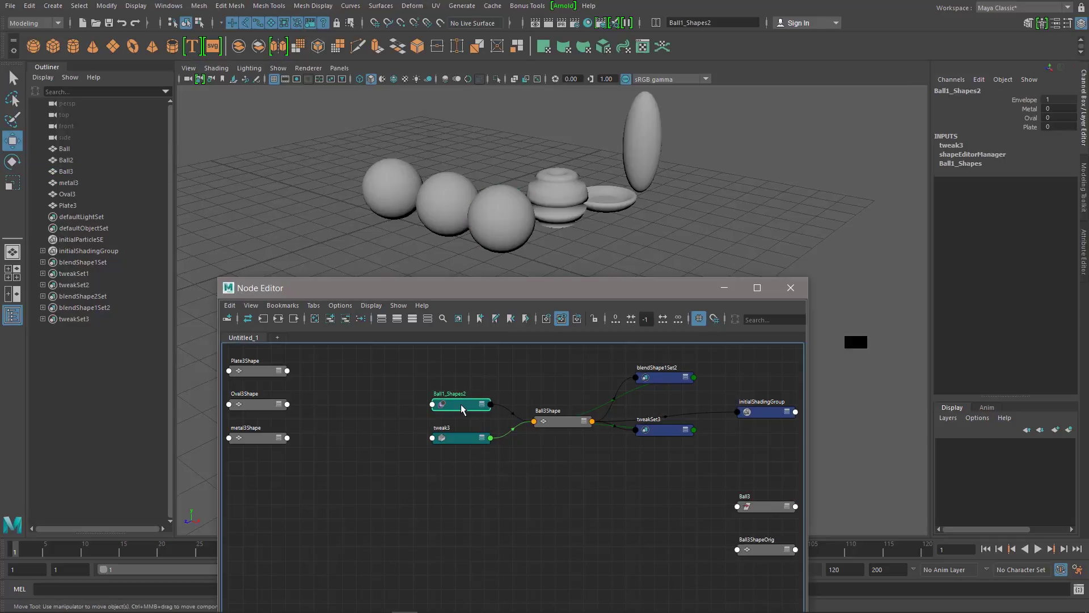
- Delete the old Ball1_Shapes2 blend shape and rearrange Ball3's remaining nodes
key("Delete")
left_click_drag(563, 426, 539, 425)
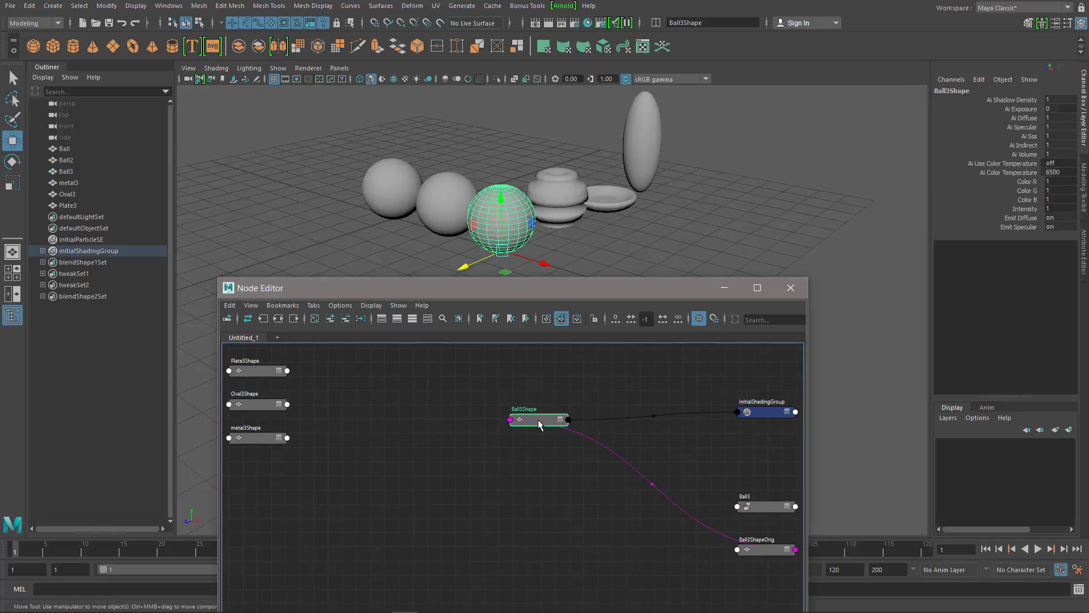
mouse_move(711, 456)
left_mouse_down()
mouse_move(767, 573)
mouse_move(395, 445)
mouse_move(392, 470)
left_mouse_up()
left_click(394, 425)
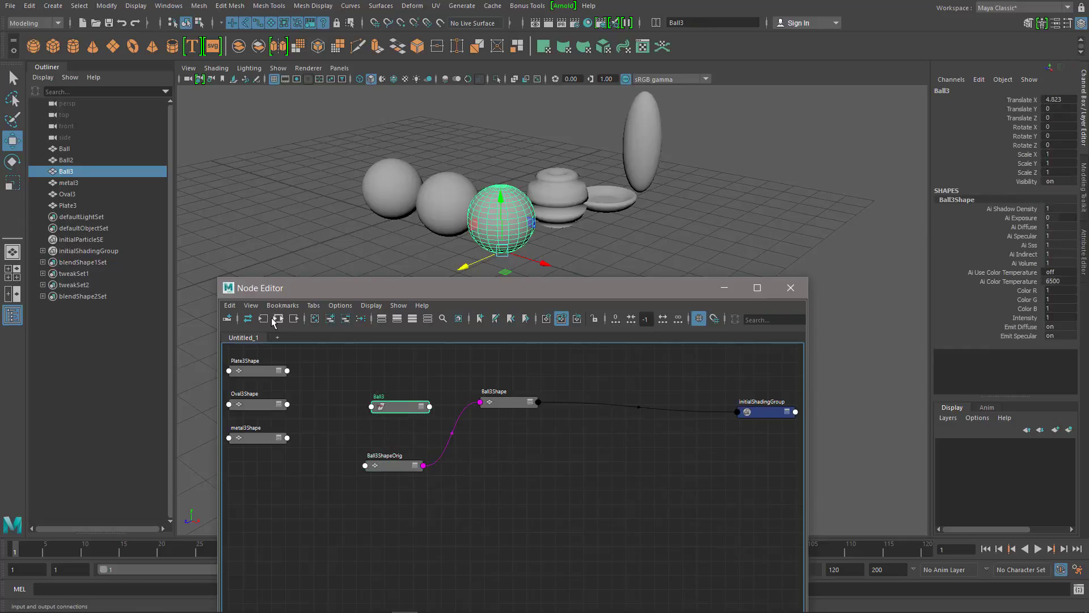
- Select and delete the unused Ball3ShapeOrig node
left_click(499, 454)
left_click(295, 431)
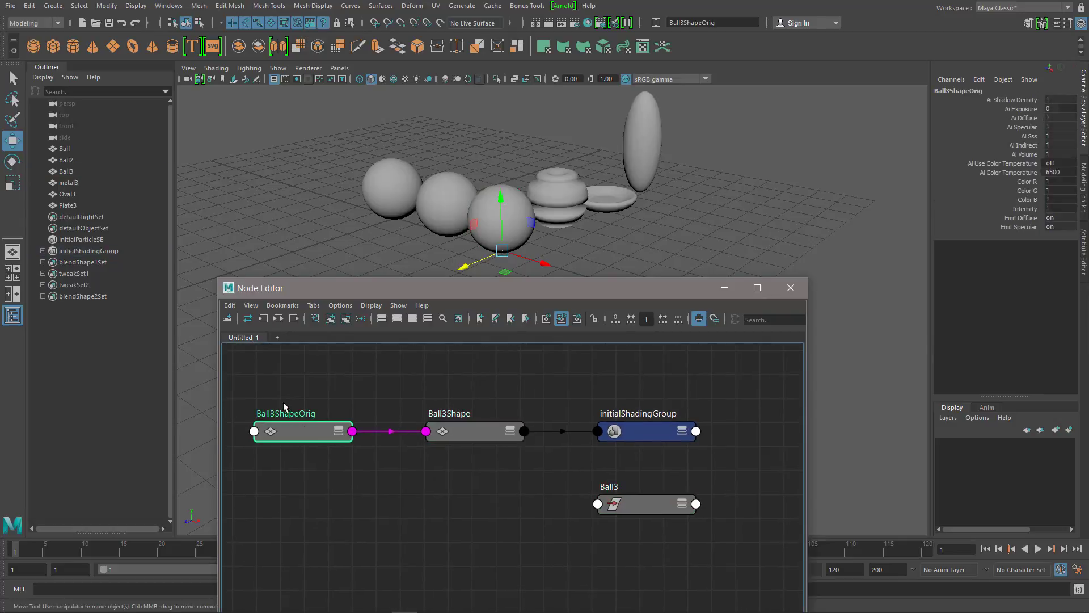
left_click(43, 78)
left_click(65, 159)
left_click(80, 182)
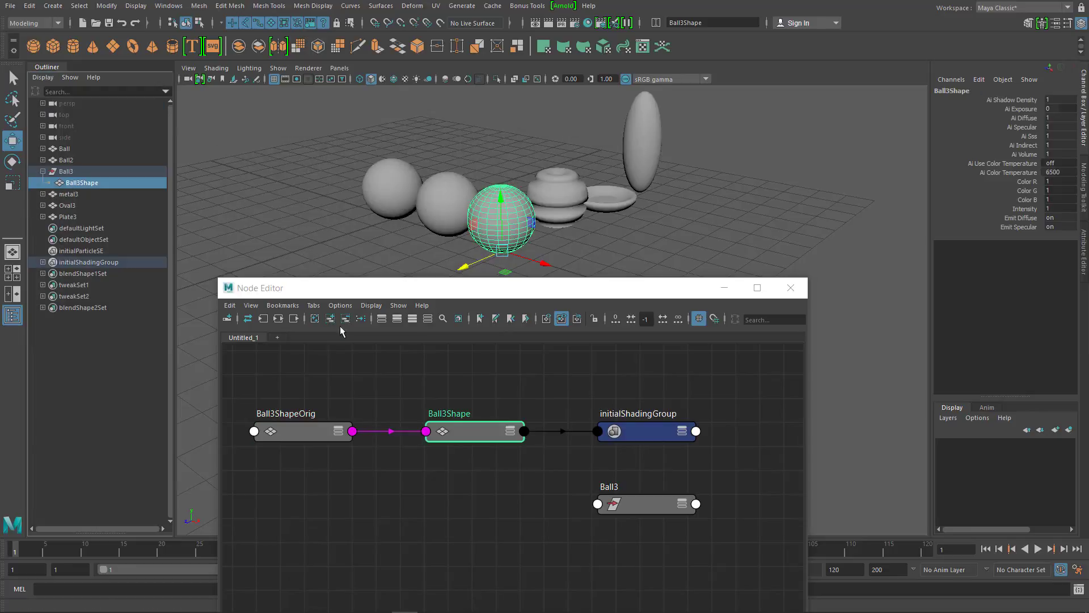
left_click(298, 431)
key("Delete")
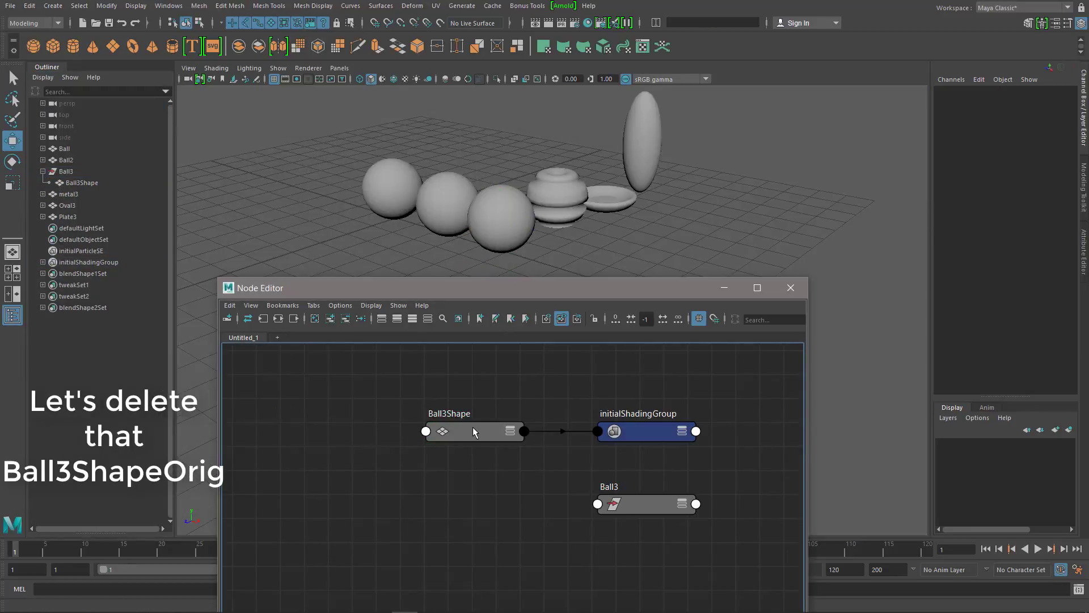
- Close the Node Editor and restore Ball3 as the selection
left_click_drag(475, 433, 428, 412)
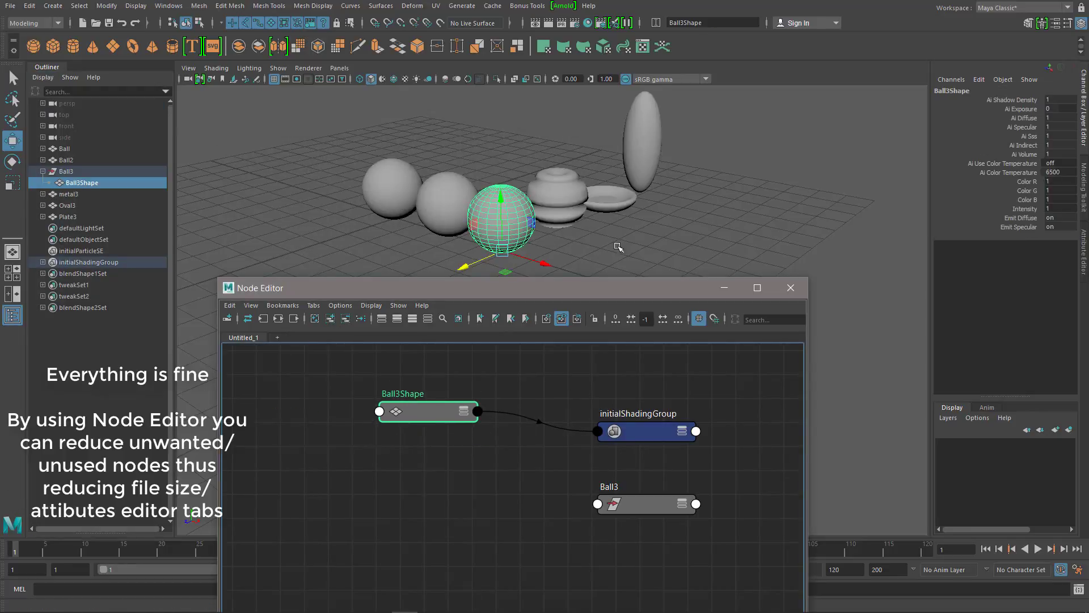
left_click(791, 288)
left_click(658, 301)
mouse_move(560, 311)
left_mouse_down("alt")
mouse_move(535, 316)
mouse_move(609, 342)
left_mouse_up("alt")
key("ctrl+z")
key("ctrl+z")
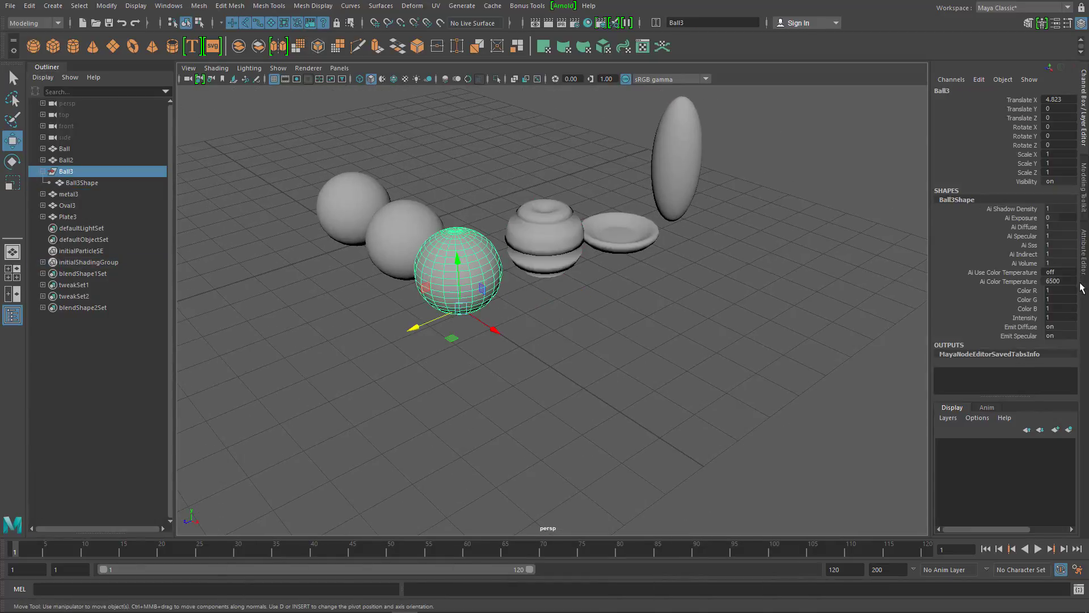
key("ctrl+z")
key("ctrl+z")
- Create a new blend shape on Ball3 in the Shape Editor and name it Ball3_Shapes
key("space")
left_click_drag(506, 150, 530, 144)
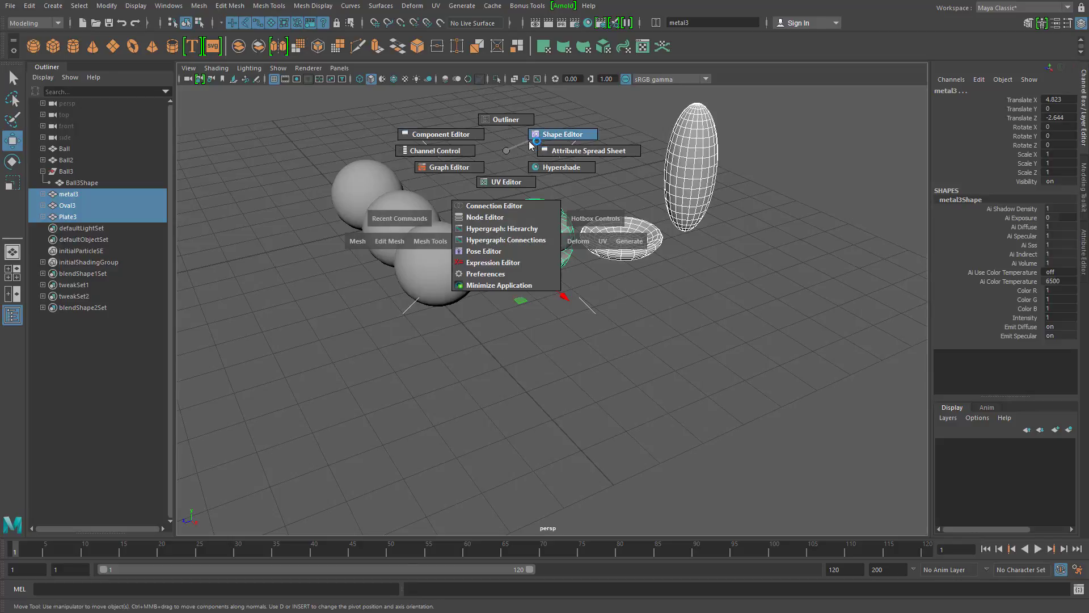
left_click_drag(229, 326, 297, 266)
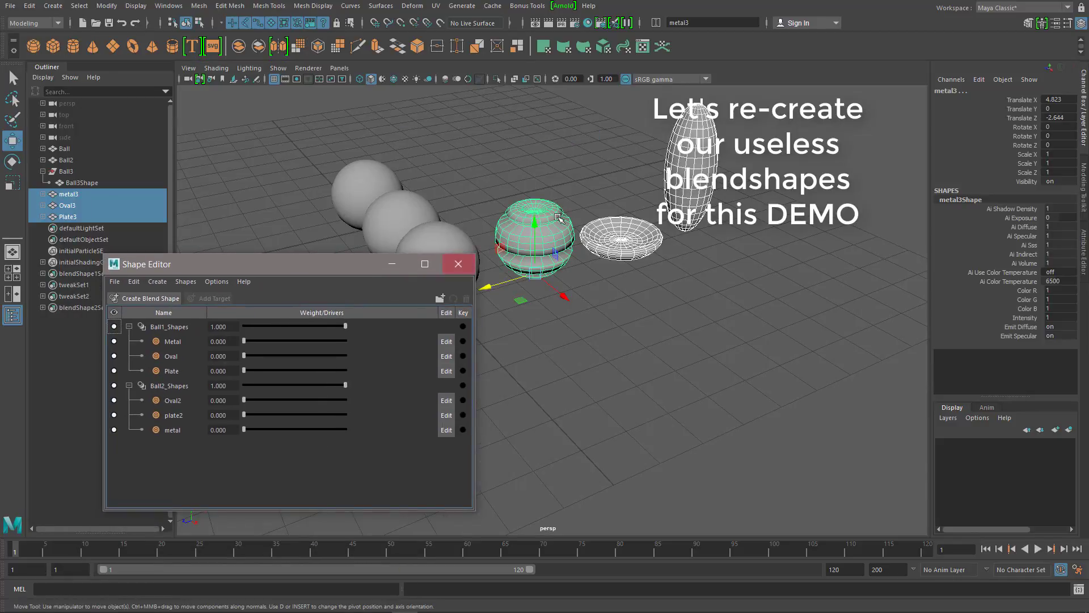
left_click(434, 235)
left_click(147, 298)
double_click(184, 445)
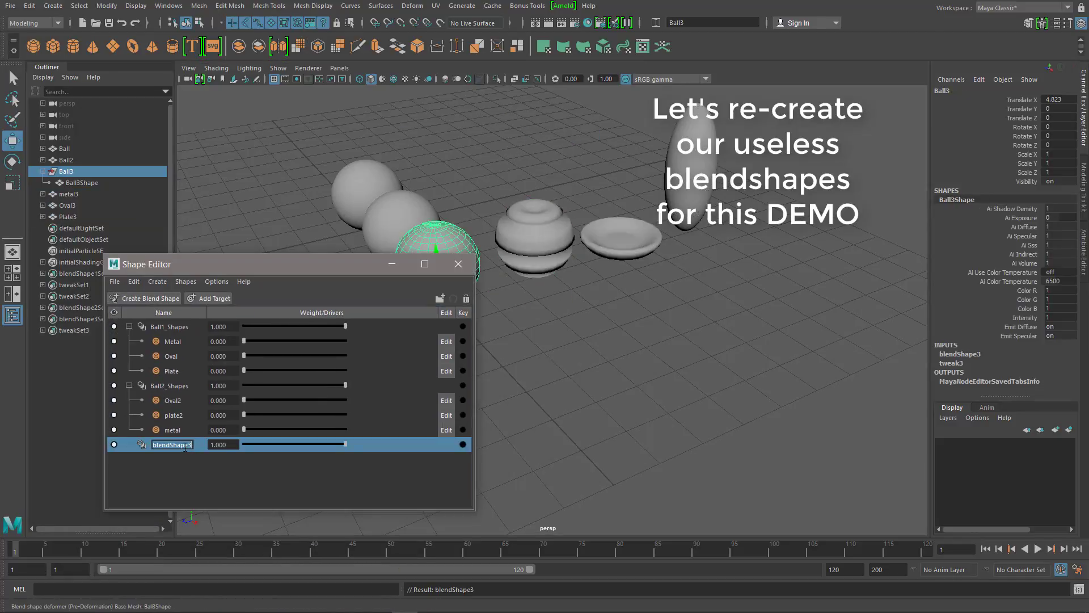
type("Ball2_Shapes")
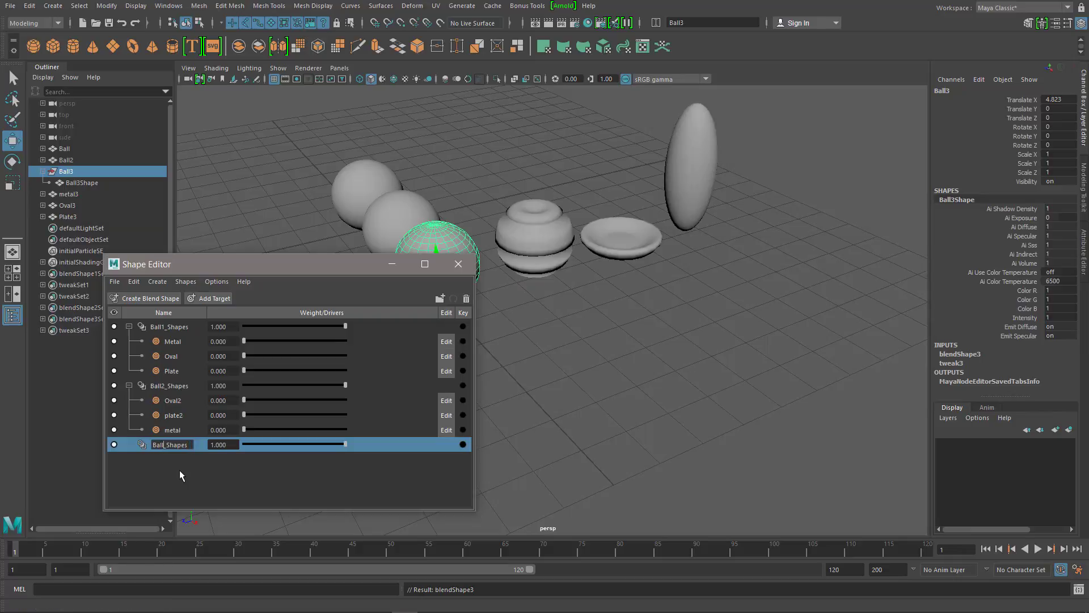
type("3")
key("Return")
- Add Oval3, Plate3 and metal3 as targets of Ball3_Shapes
left_click(664, 183)
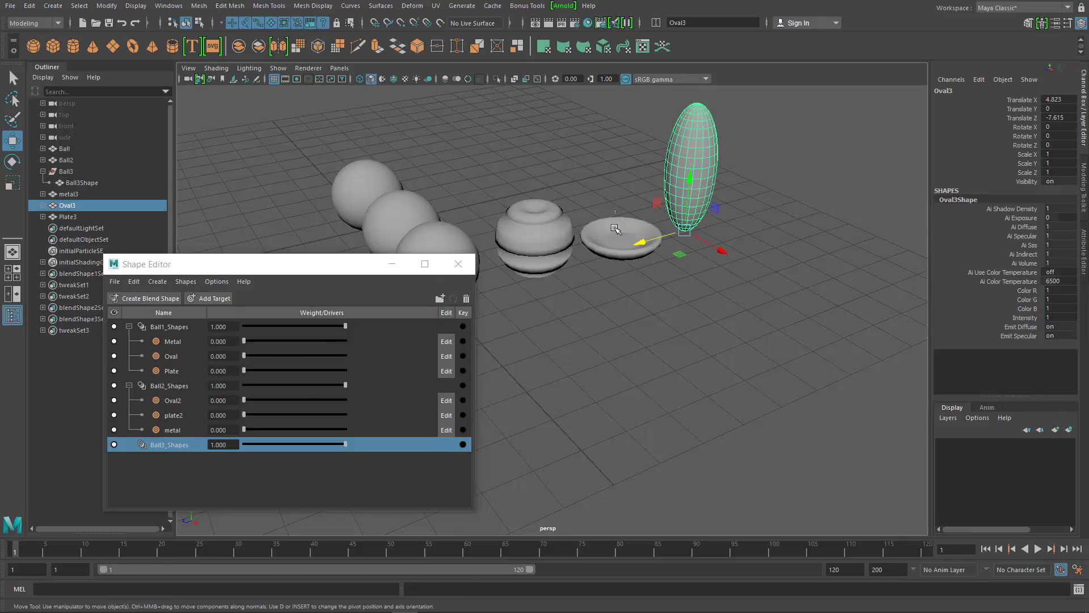
left_click(619, 232, "shift")
left_click(534, 221, "shift")
left_click(436, 237, "shift")
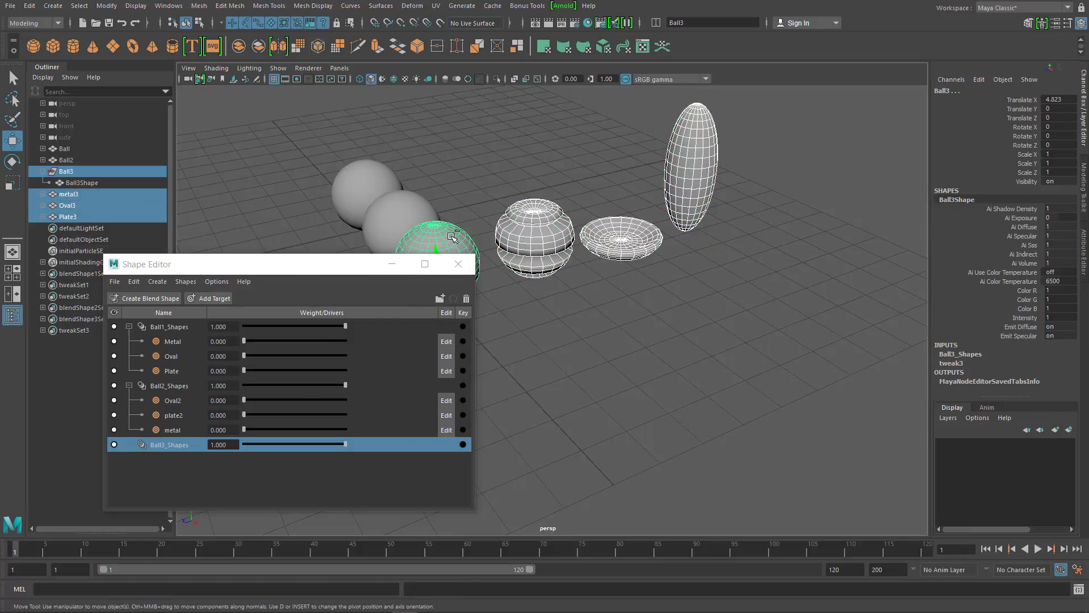
right_click(173, 445)
left_click(198, 460)
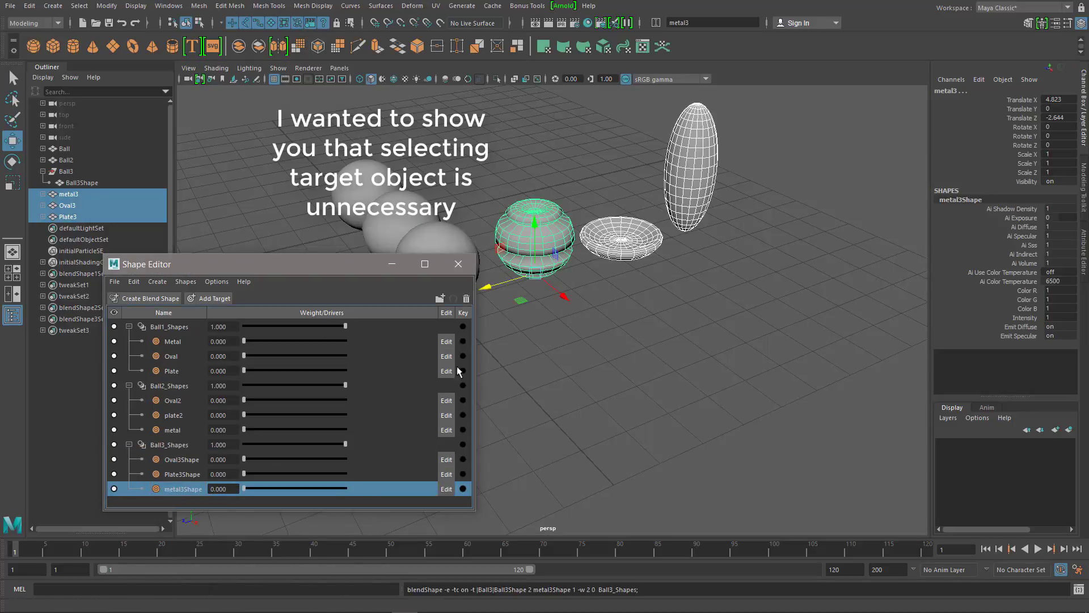
- Delete the Oval3, Plate3 and metal3 target meshes
left_click_drag(584, 124, 758, 281)
key("Delete")
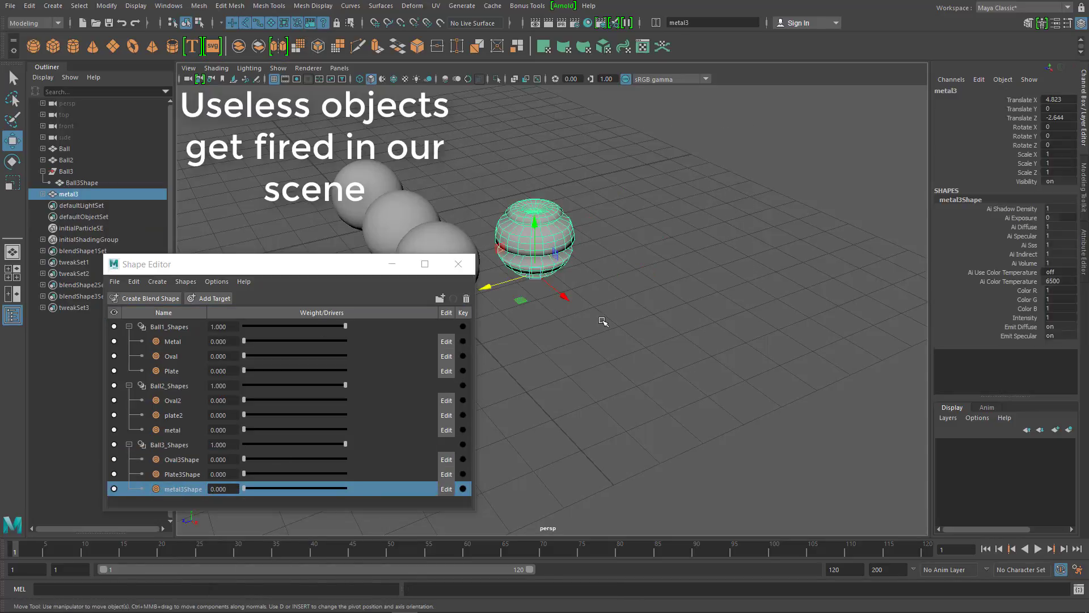
key("Delete")
- Morph Ball3 and Ball2 into their metal shapes by setting metal weights to 1
left_click_drag(603, 321, 713, 214, "alt")
left_click(653, 244)
left_click_drag(671, 262, 701, 328, "alt")
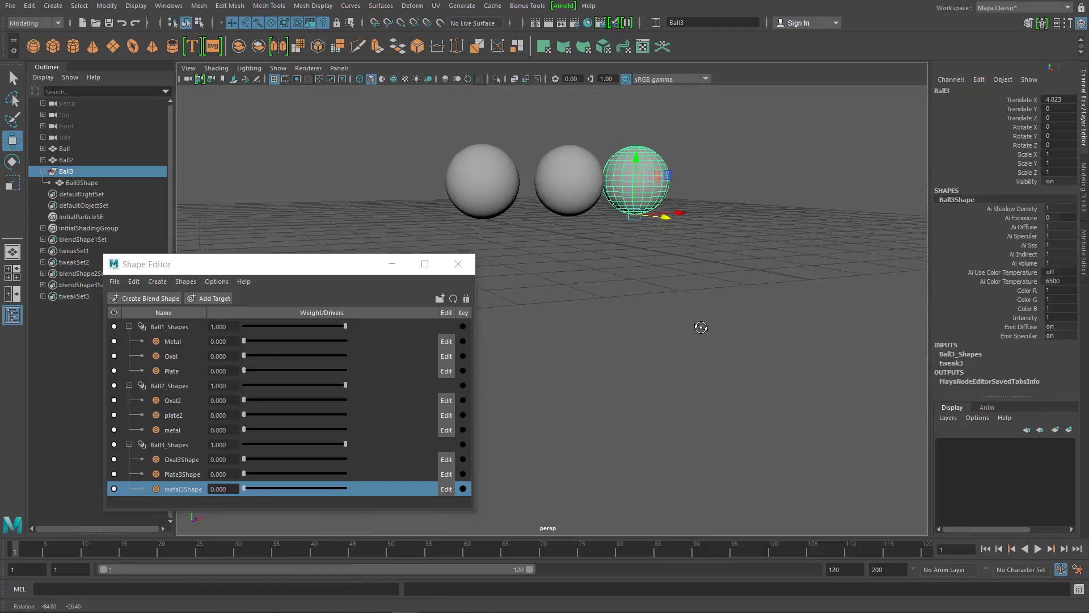
left_click_drag(309, 264, 261, 177)
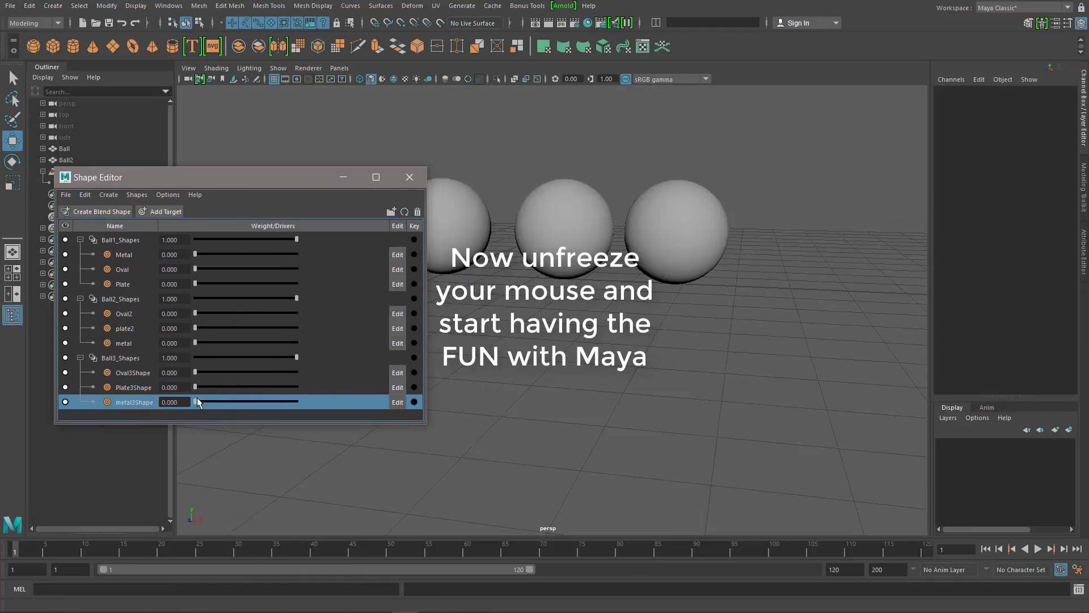
mouse_move(198, 402)
left_mouse_down()
mouse_move(377, 431)
mouse_move(698, 394)
left_mouse_up()
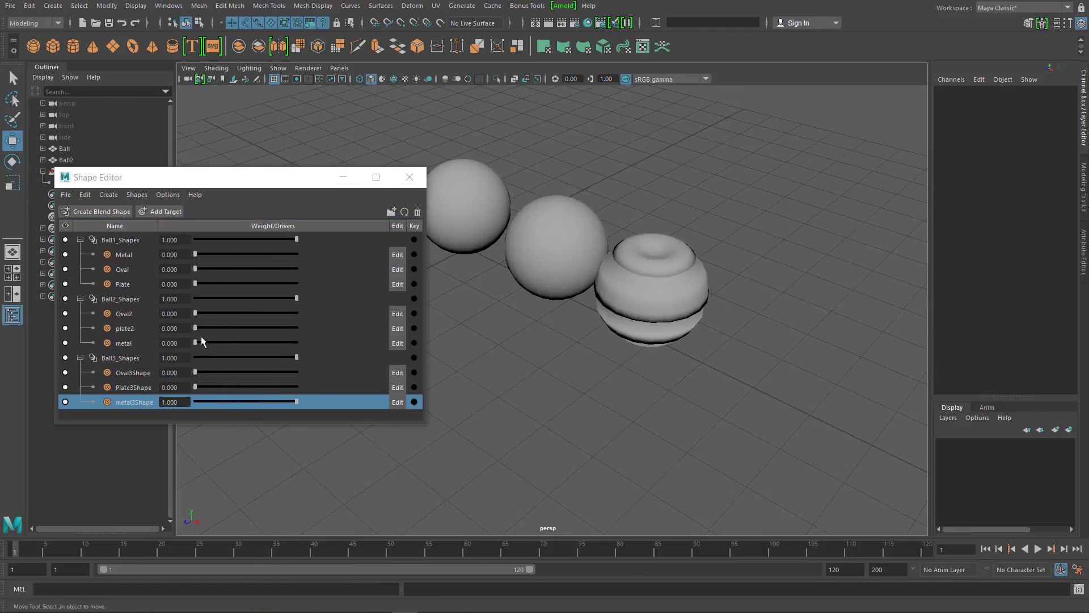
left_click_drag(196, 337, 322, 372)
- Try the plate and Oval2 targets, then set Ball2_Shapes and Ball3_Shapes weights to 0
mouse_move(218, 283)
left_mouse_down()
mouse_move(307, 307)
mouse_move(193, 346)
mouse_move(320, 345)
mouse_move(195, 329)
left_mouse_up()
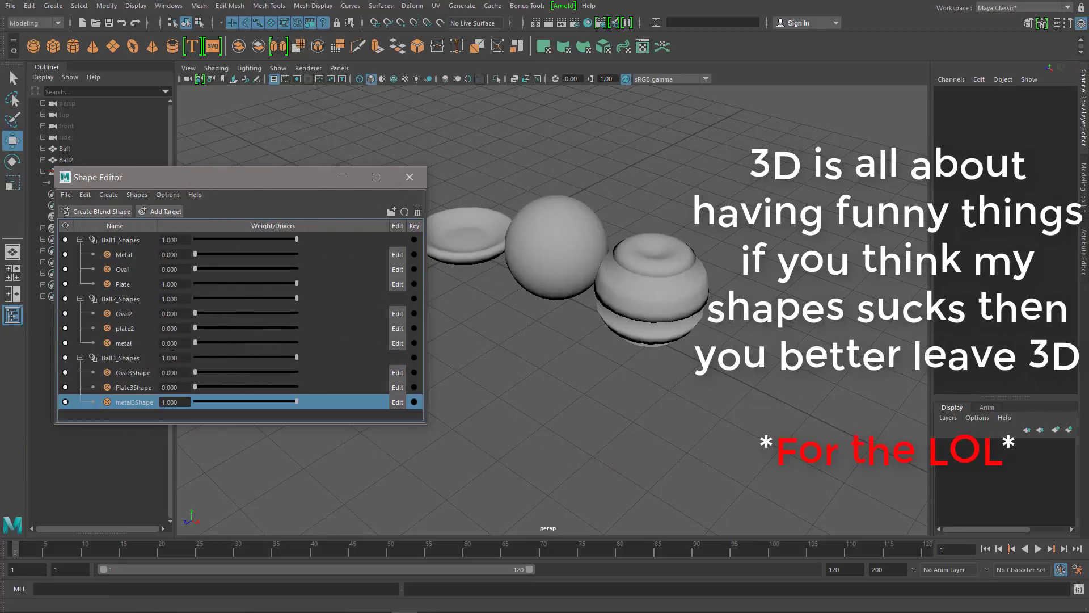
left_click_drag(195, 371, 187, 383)
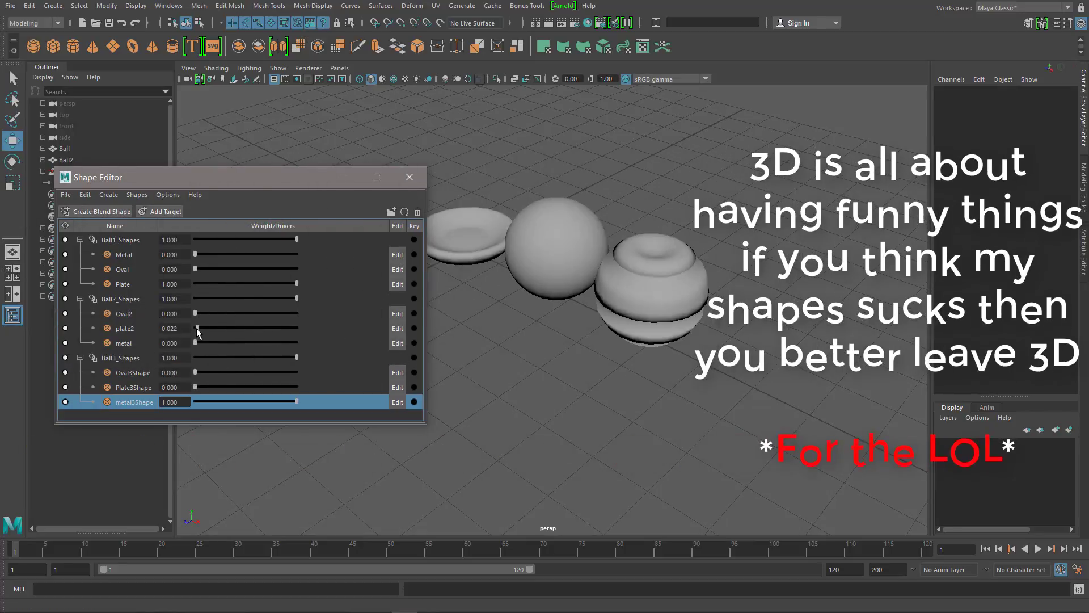
left_click_drag(195, 313, 303, 316)
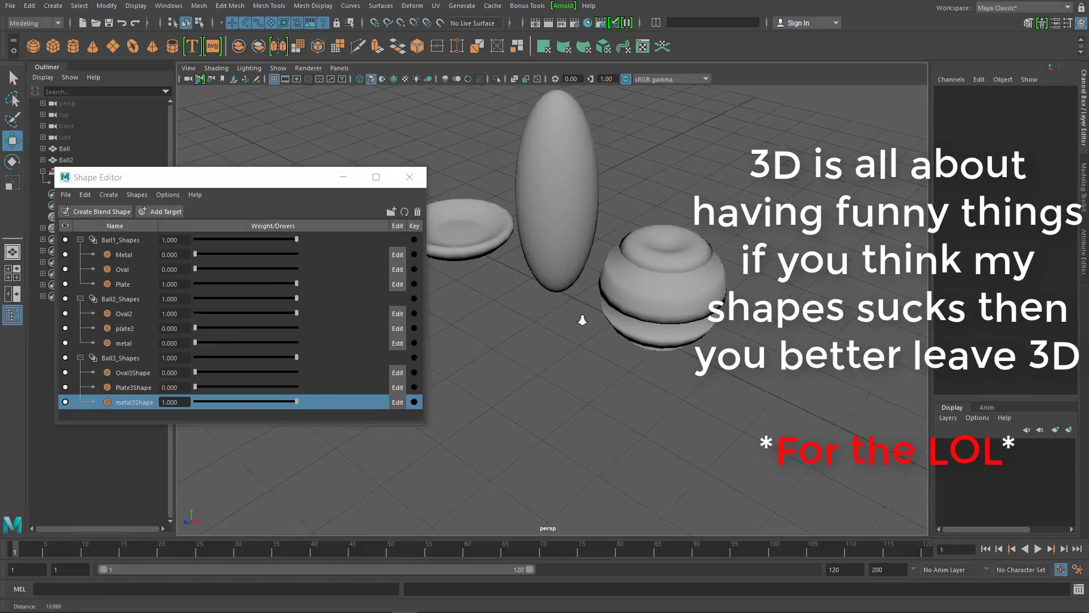
mouse_move(584, 316)
left_mouse_down("alt")
mouse_move(613, 316)
mouse_move(608, 341)
mouse_move(624, 340)
left_mouse_up("alt")
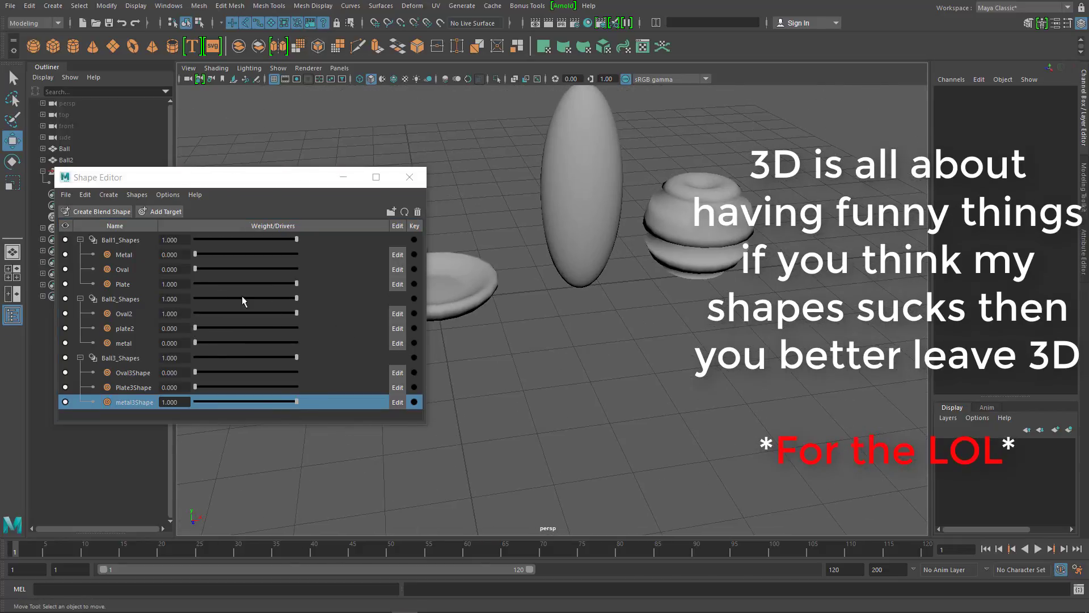
left_click_drag(296, 298, 194, 298)
left_click_drag(296, 357, 197, 358)
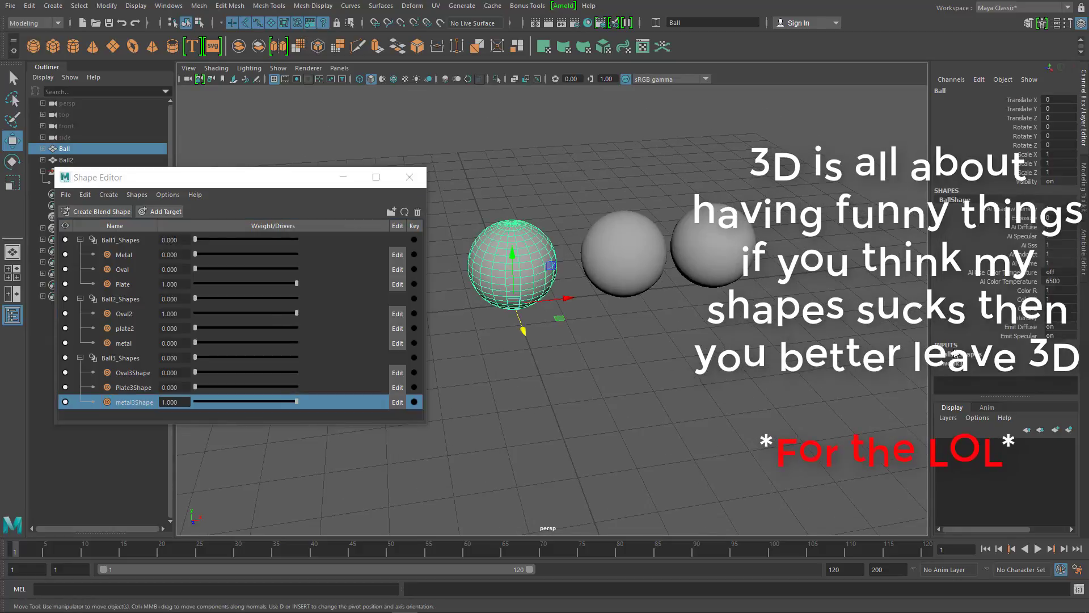
- Freeze Ball2's transformations, set its Oval2 weight to 1, and close the Shape Editor
left_click(644, 288)
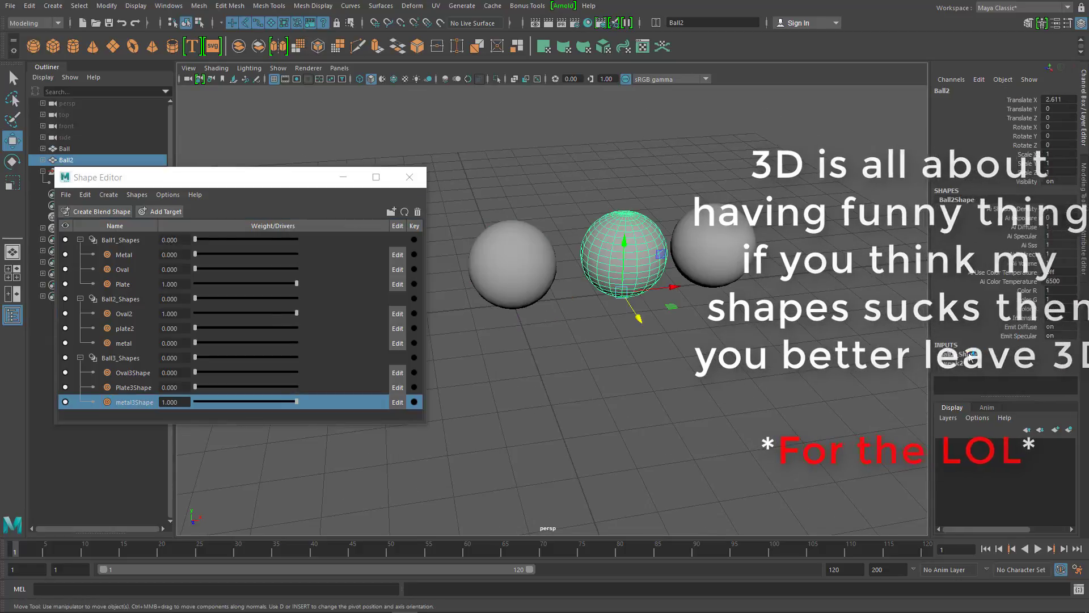
key("space")
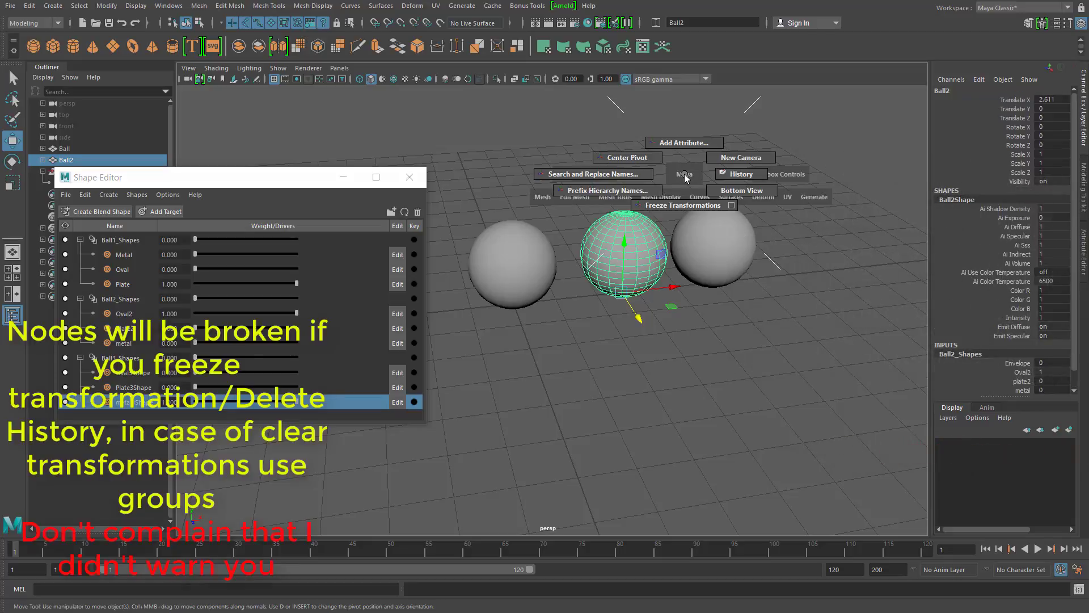
left_click(685, 205)
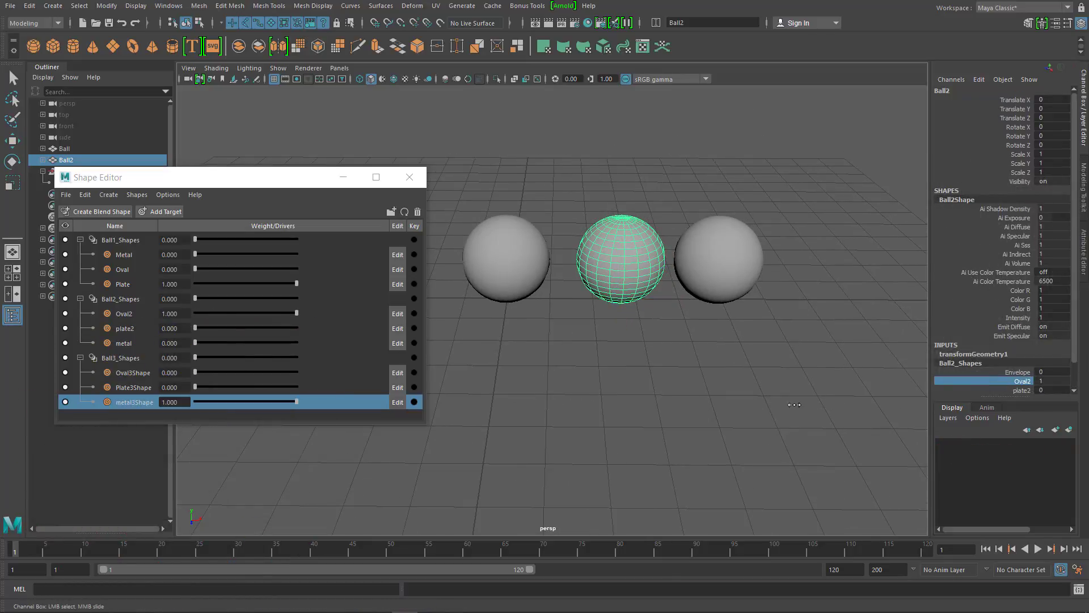
middle_click_drag(647, 395, 681, 395)
mouse_move(680, 395)
left_mouse_down("alt")
mouse_move(635, 311)
mouse_move(538, 244)
left_mouse_up("alt")
left_click(410, 177)
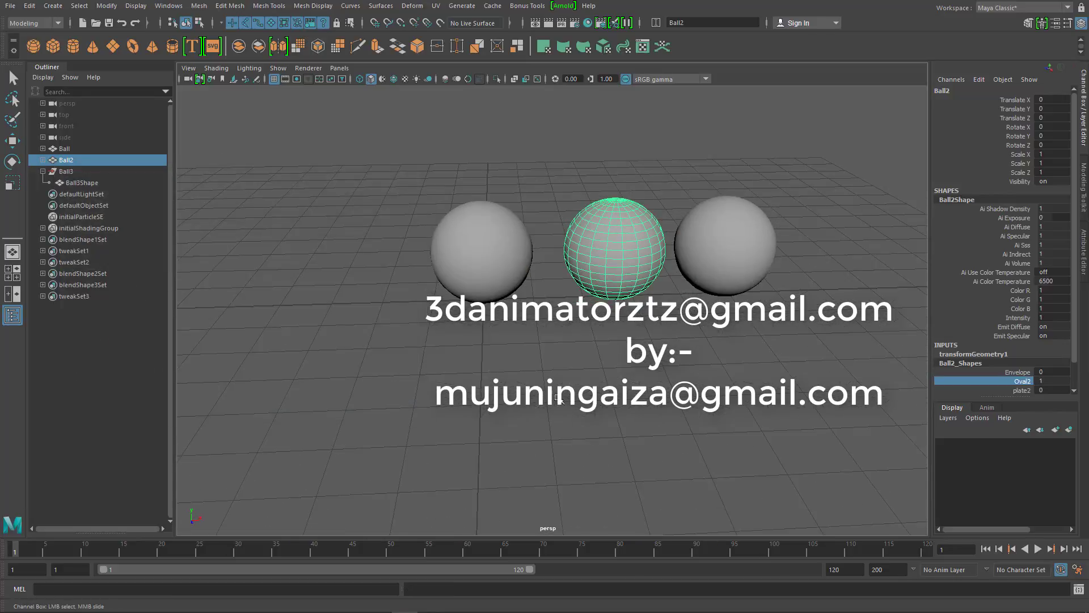